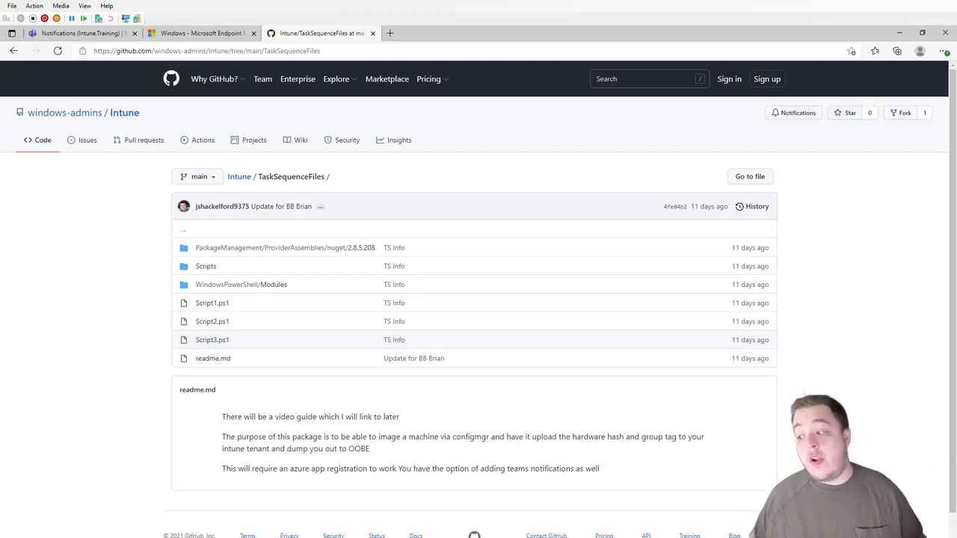
Download the windows-admins/Intune repository as a ZIP and open the Intune-main folder inside the archive
left_click(238, 177)
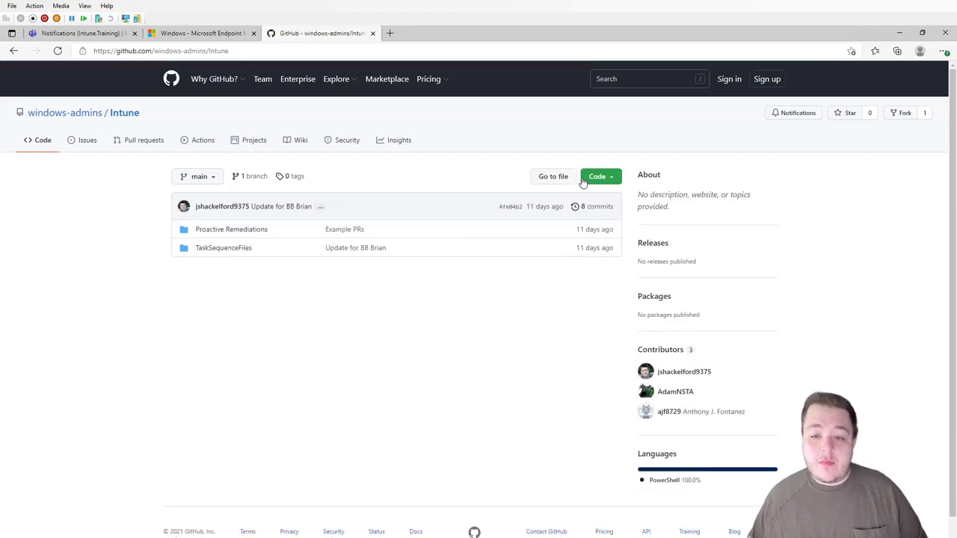
left_click(584, 183)
left_click(506, 301)
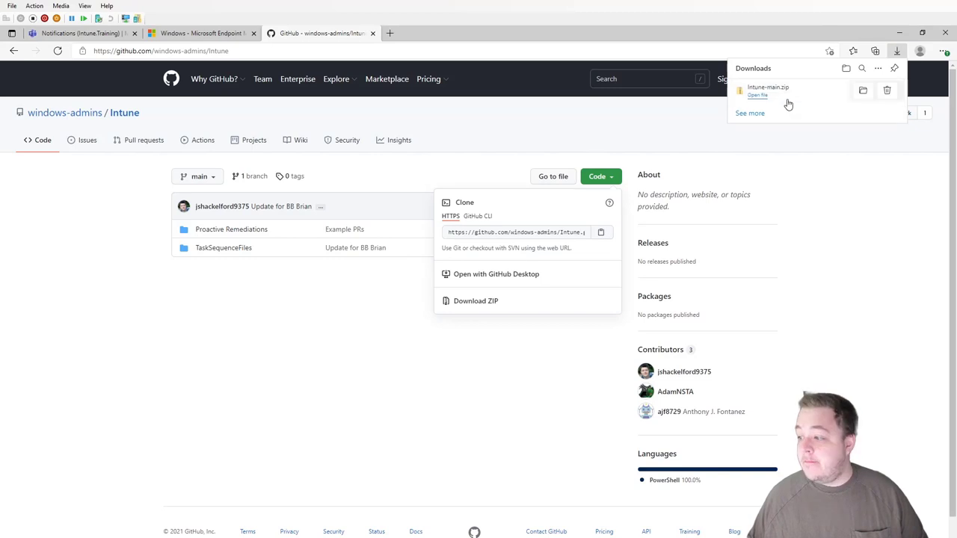
left_click(785, 91)
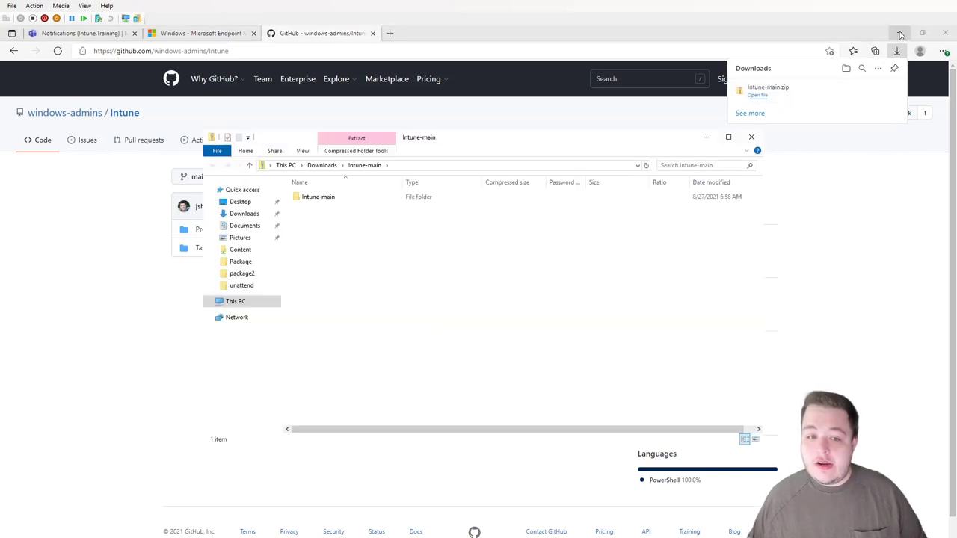
double_click(335, 197)
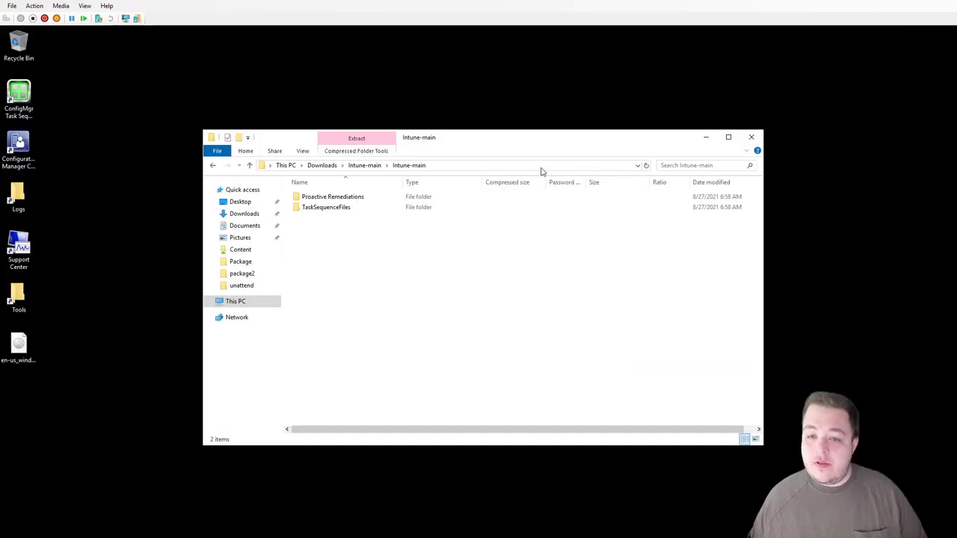
Create a new folder on the desktop named "Task Sequence Files"
right_click(111, 256)
mouse_move(177, 327)
left_click(229, 324)
type("Task Seq")
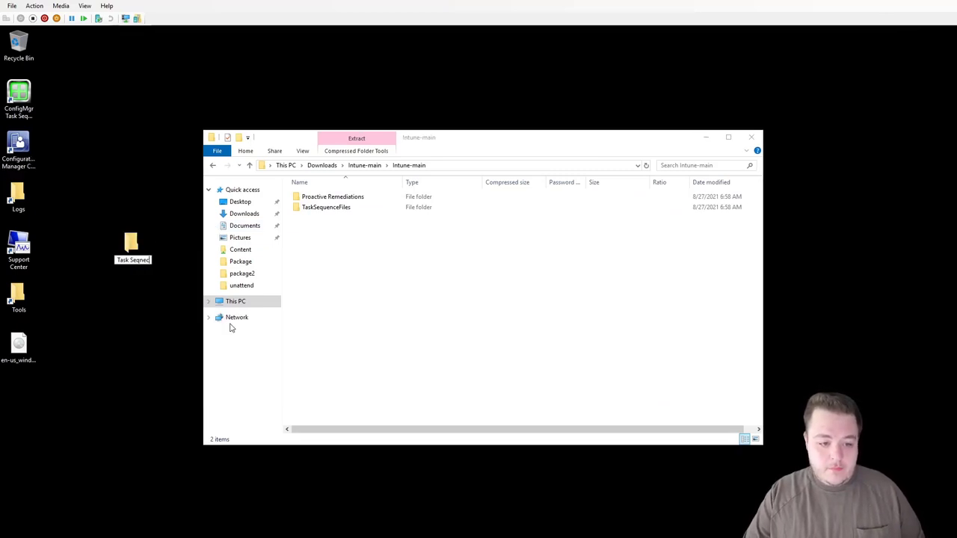
type("uence Files")
key("Return")
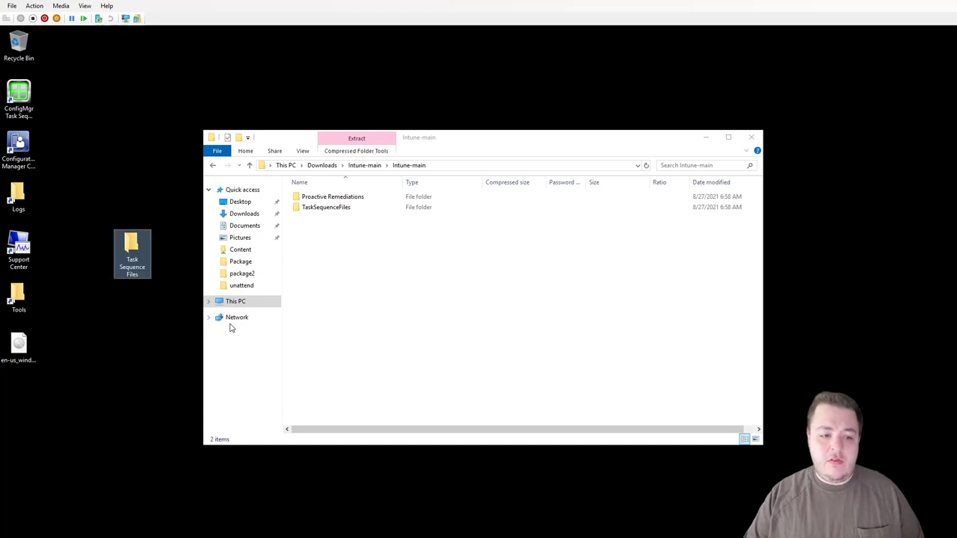
Copy everything in the archive's TaskSequenceFiles folder into the desktop's Task Sequence Files folder and close the archive window
double_click(326, 207)
left_click_drag(329, 278, 298, 167)
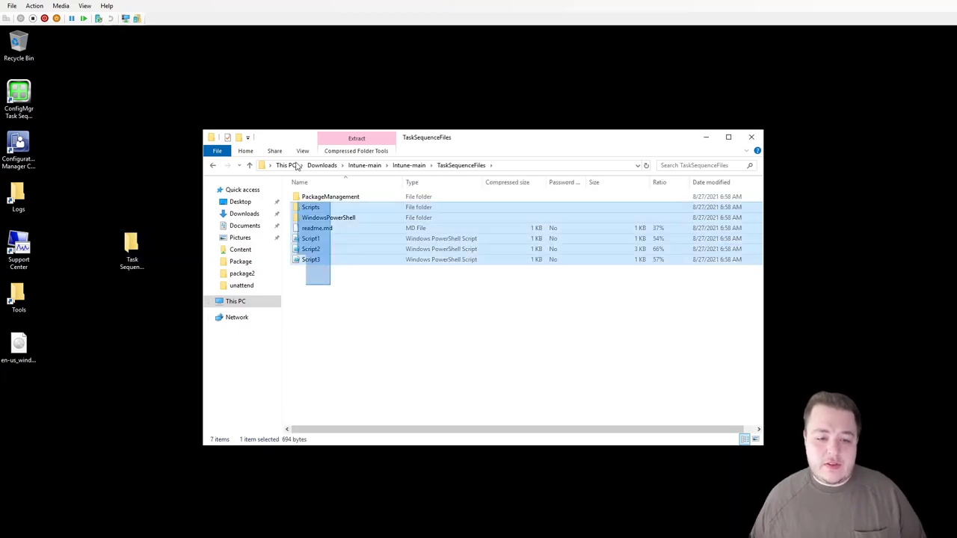
left_click_drag(308, 218, 131, 247)
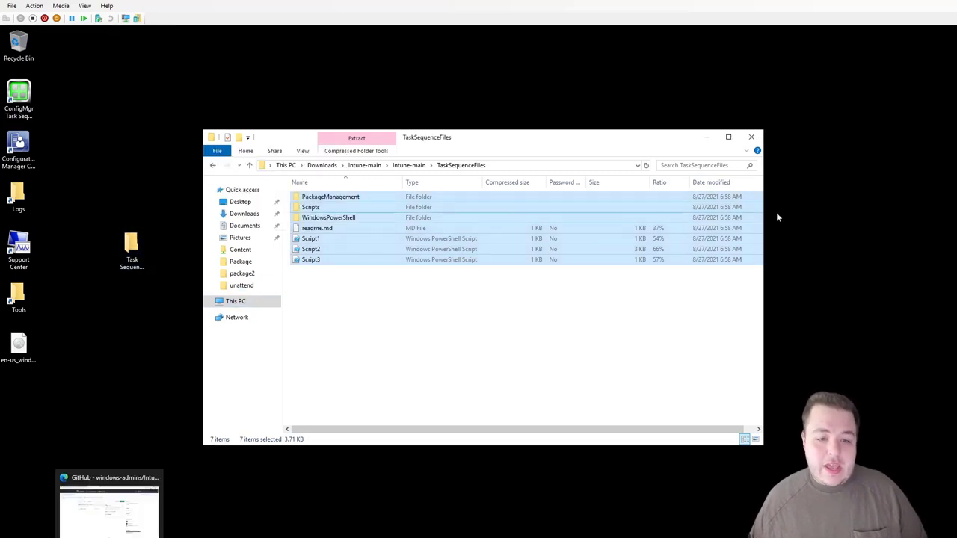
left_click(751, 137)
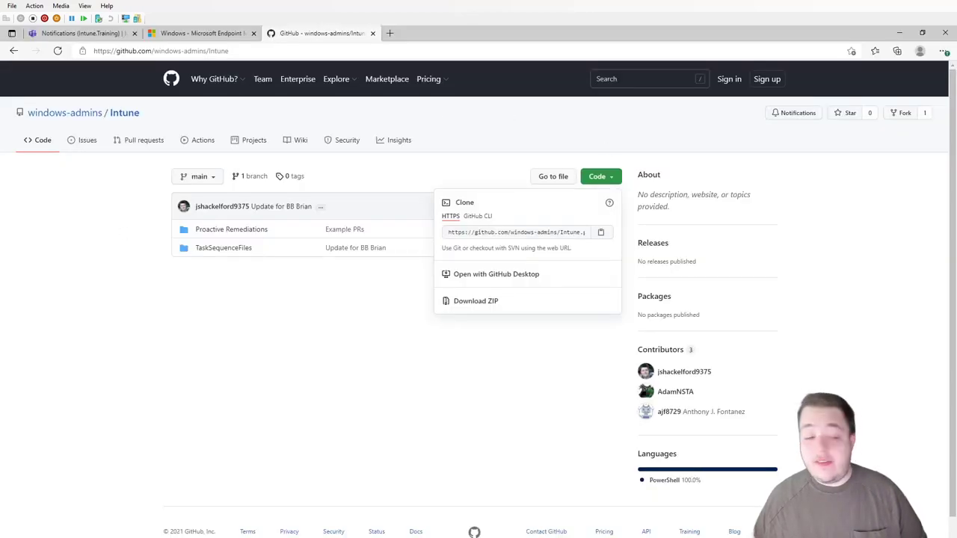
Switch to the browser, open portal.azure.com in a new tab and dismiss the recommendations pop-up
left_click(390, 33)
type("portal")
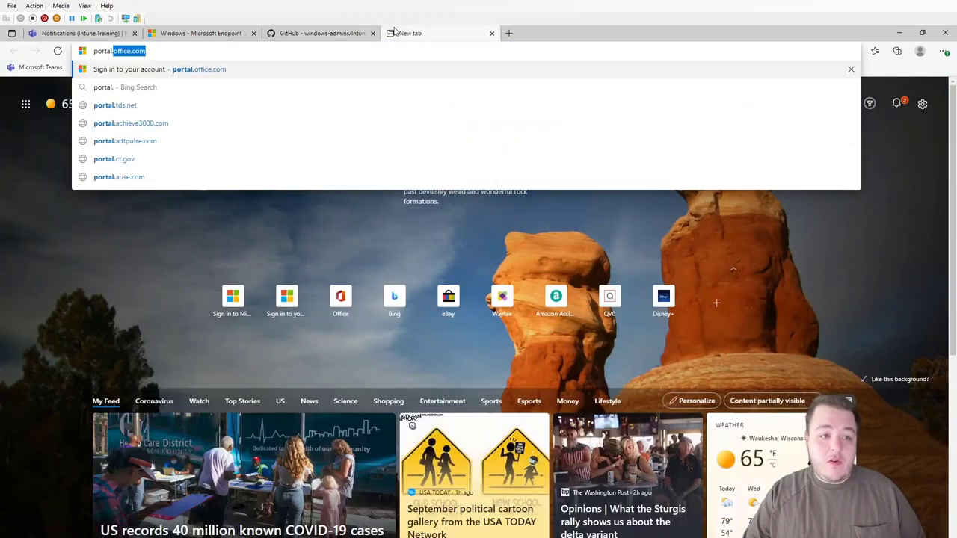
type(".azure.com")
key("Return")
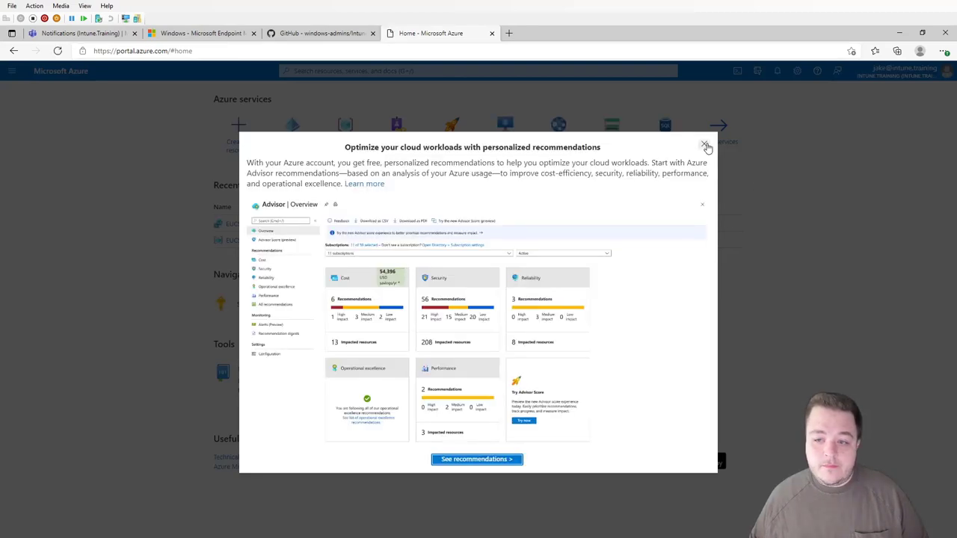
left_click(705, 145)
Register a new application named TaskSequenceRegistration in Azure Active Directory
left_click(295, 129)
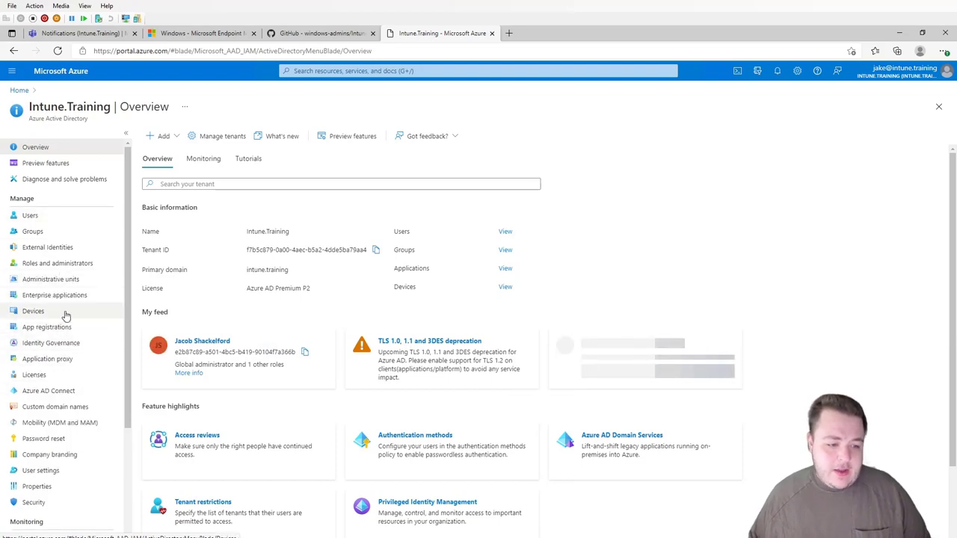
left_click(67, 329)
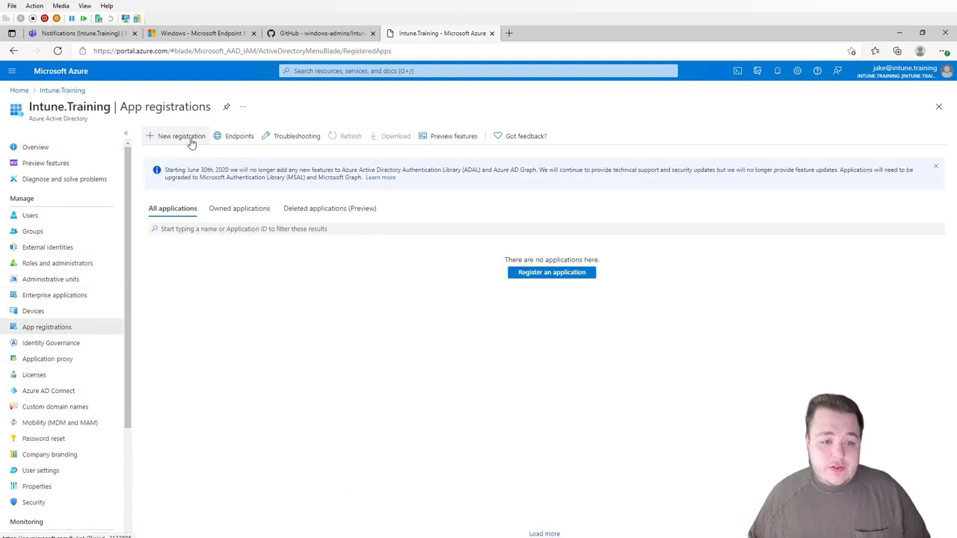
left_click(181, 136)
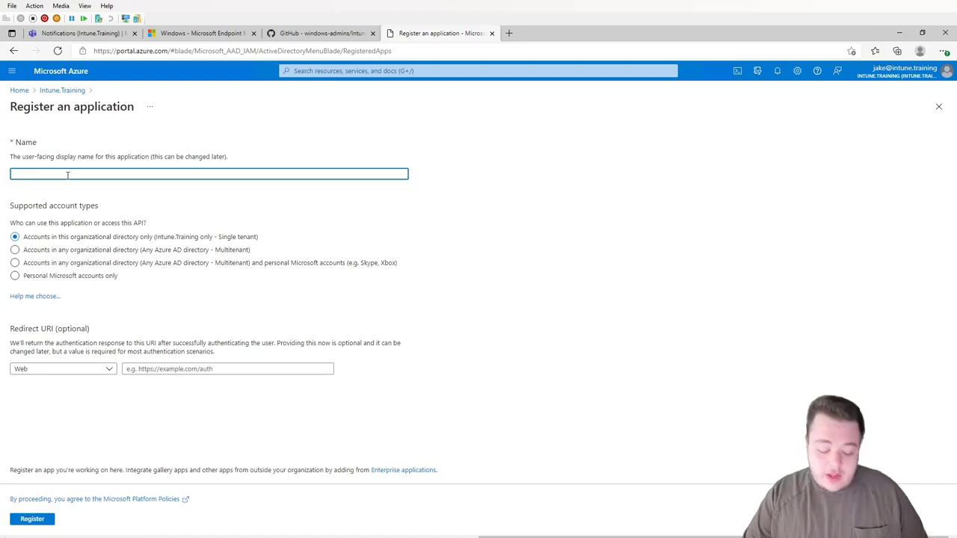
type("TaskSequenceRegistration")
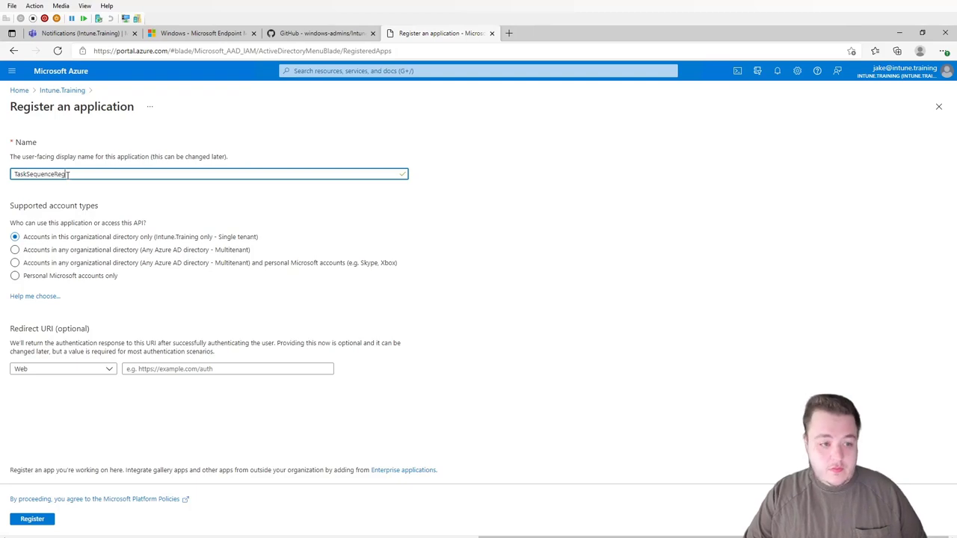
left_click(32, 519)
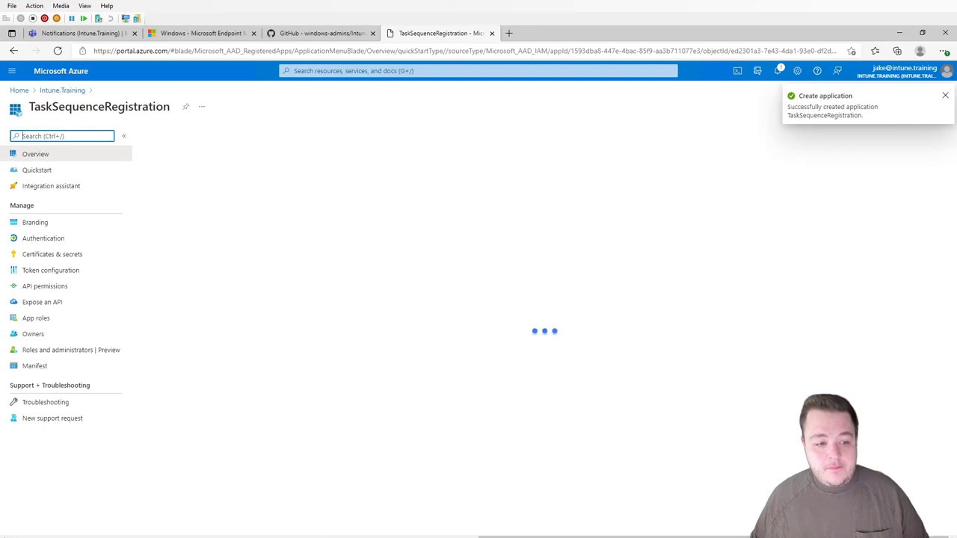
Add the Microsoft Graph application permission DeviceManagementServiceConfig.ReadWrite.All to the registered app and grant admin consent for Intune.Training
left_click(45, 286)
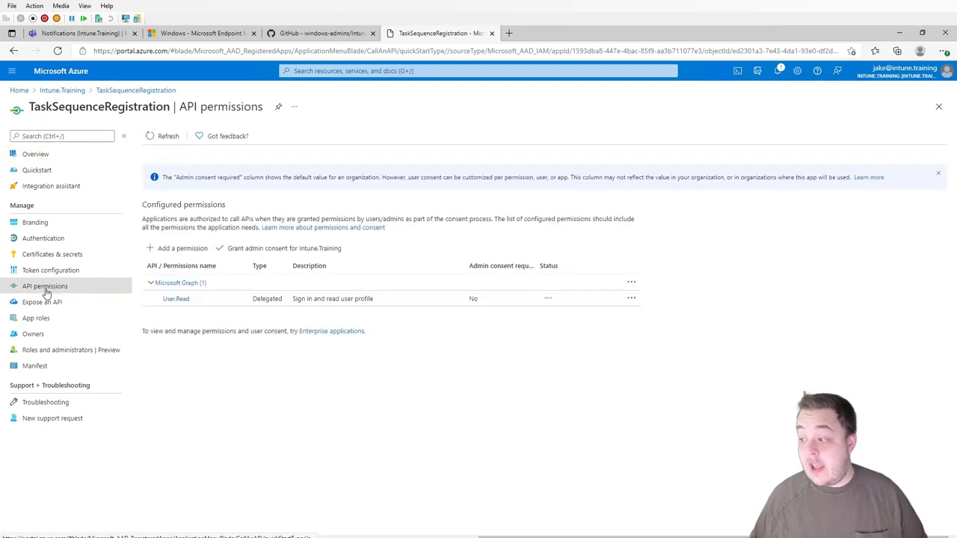
left_click(181, 248)
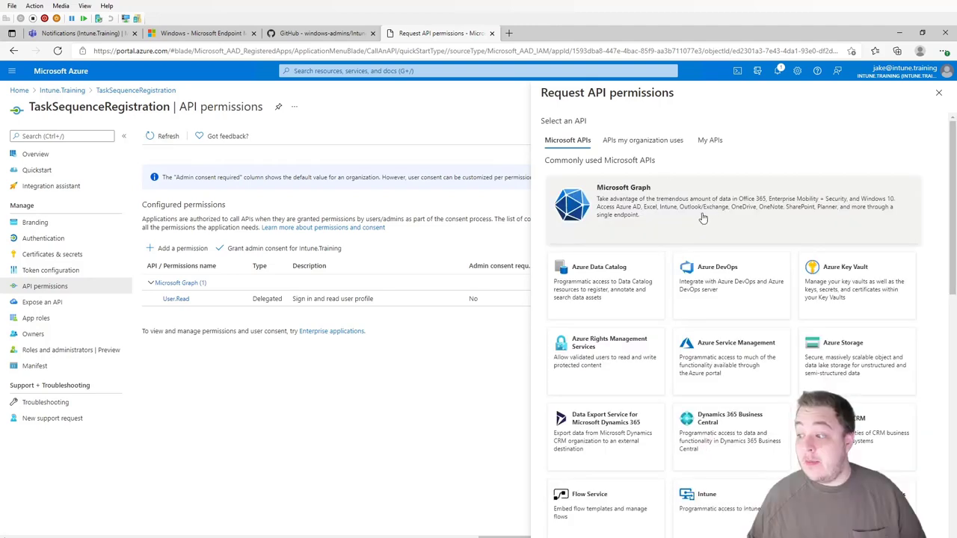
left_click(703, 218)
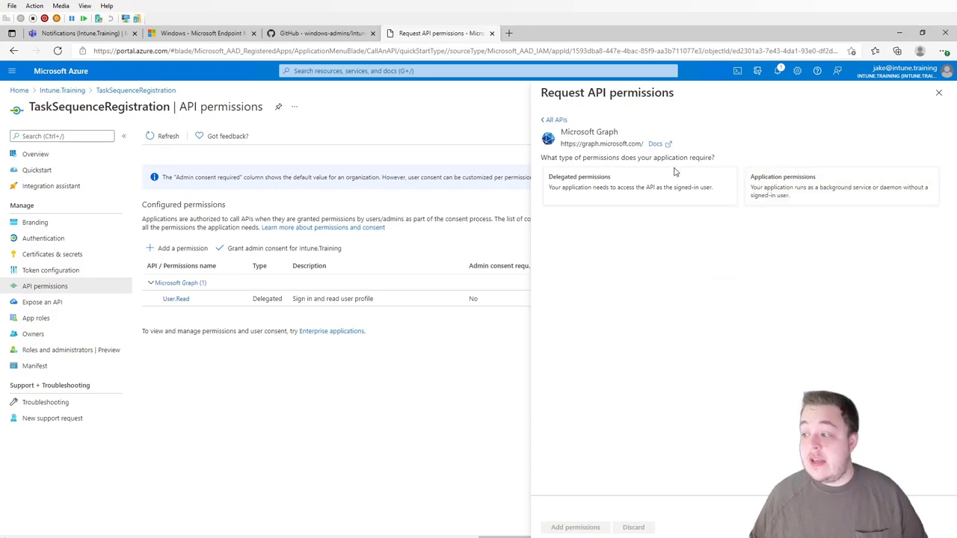
left_click(840, 194)
left_click(604, 241)
type("device")
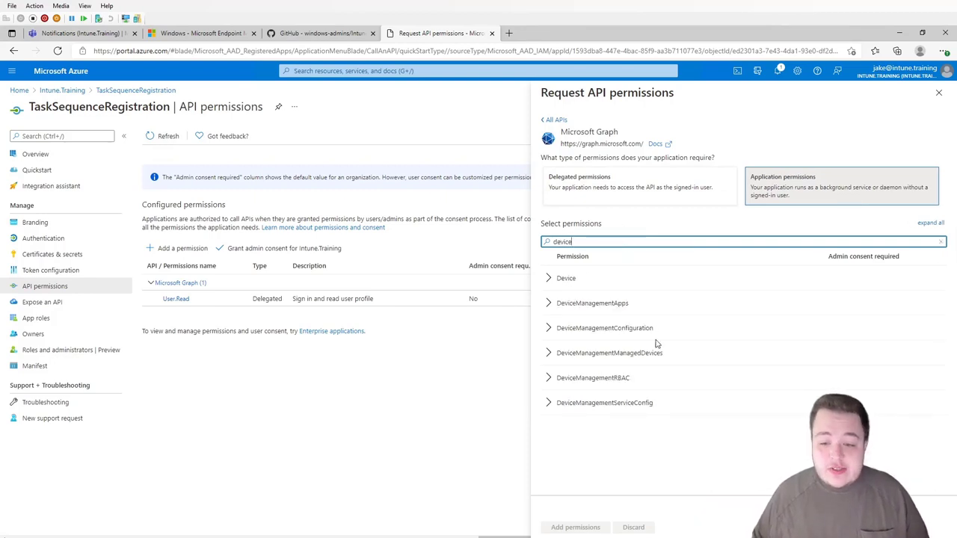
left_click(557, 405)
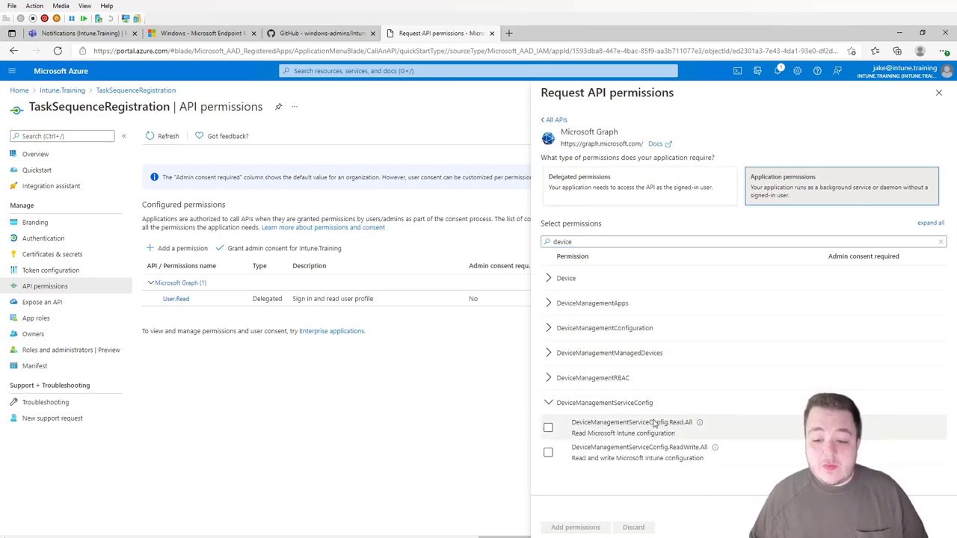
left_click(549, 455)
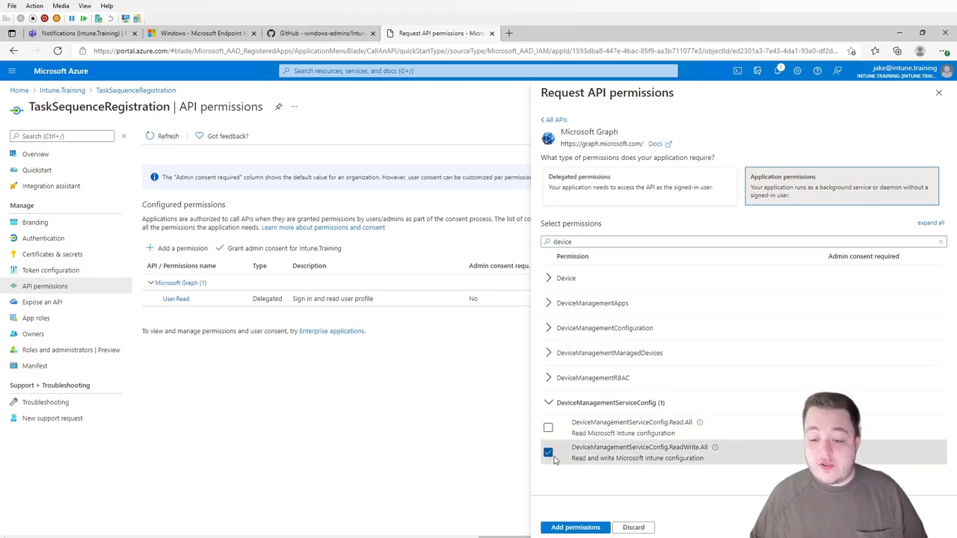
left_click(576, 528)
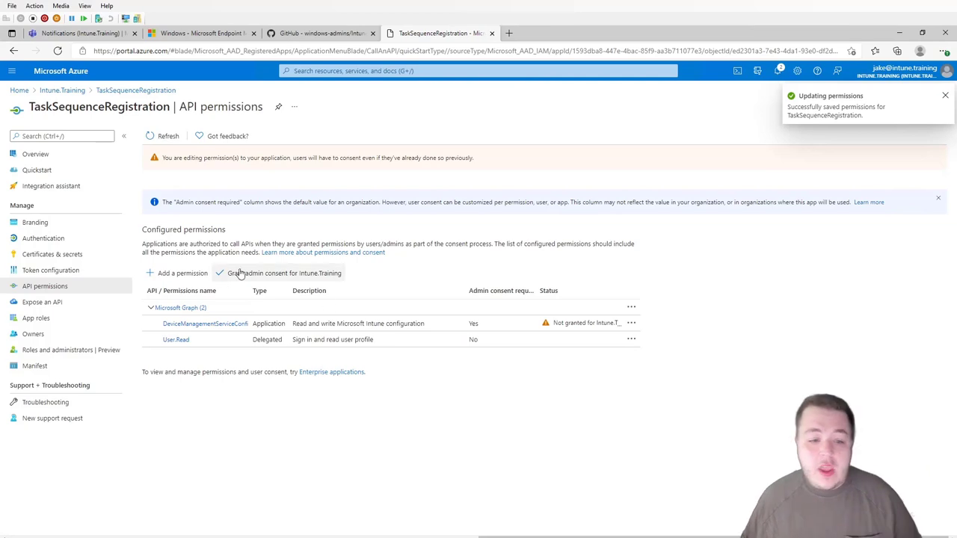
left_click(283, 274)
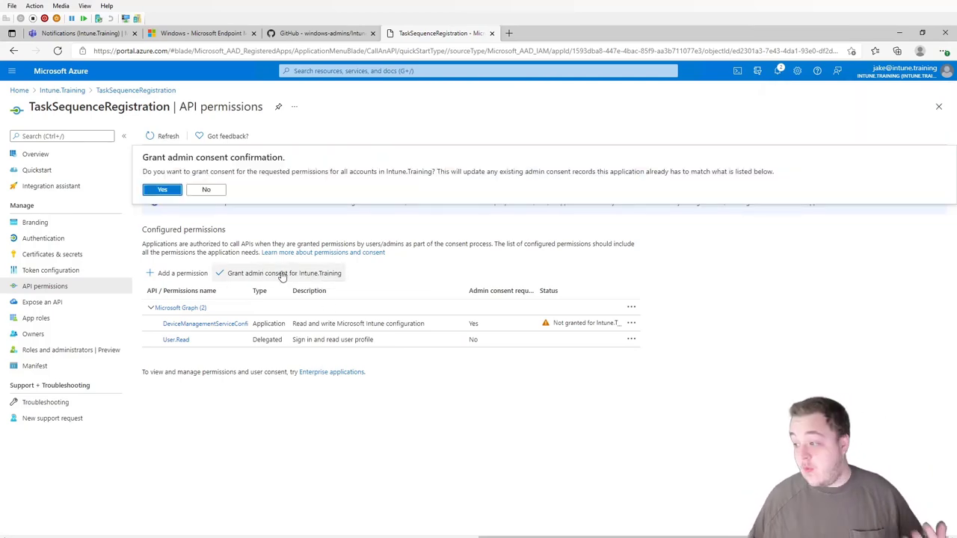
left_click(159, 190)
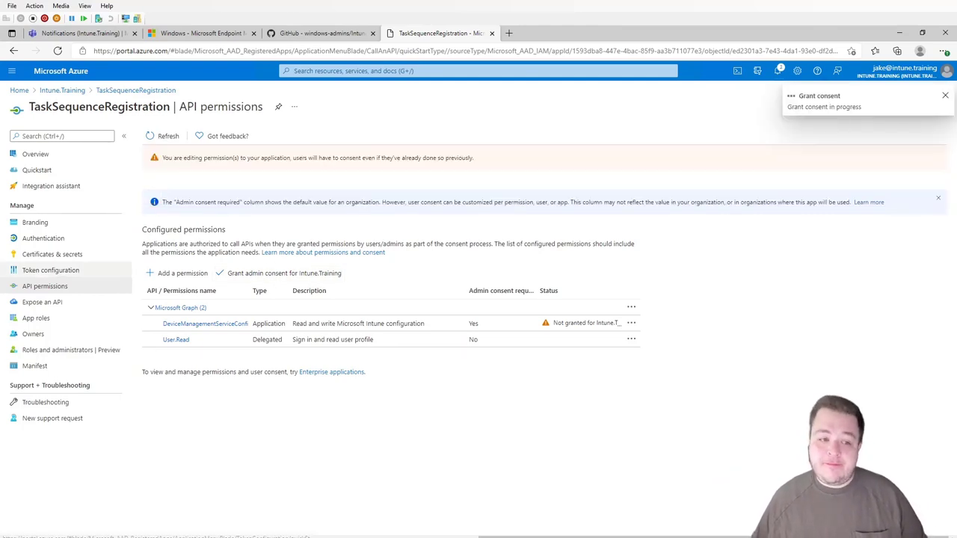
Open a blank Notepad document and narrow its window to uncover more of the Azure portal
key("super")
type("notepad")
key("Return")
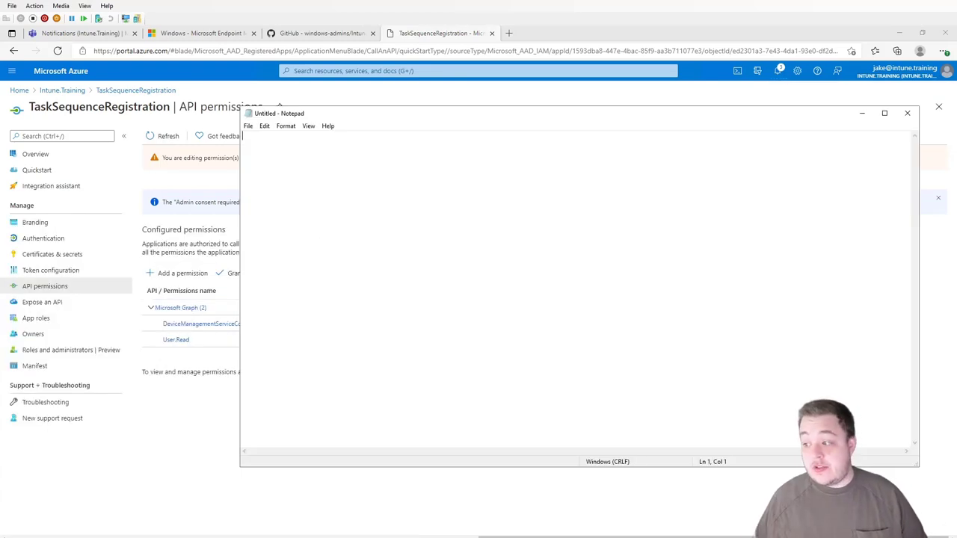
left_click_drag(240, 263, 435, 266)
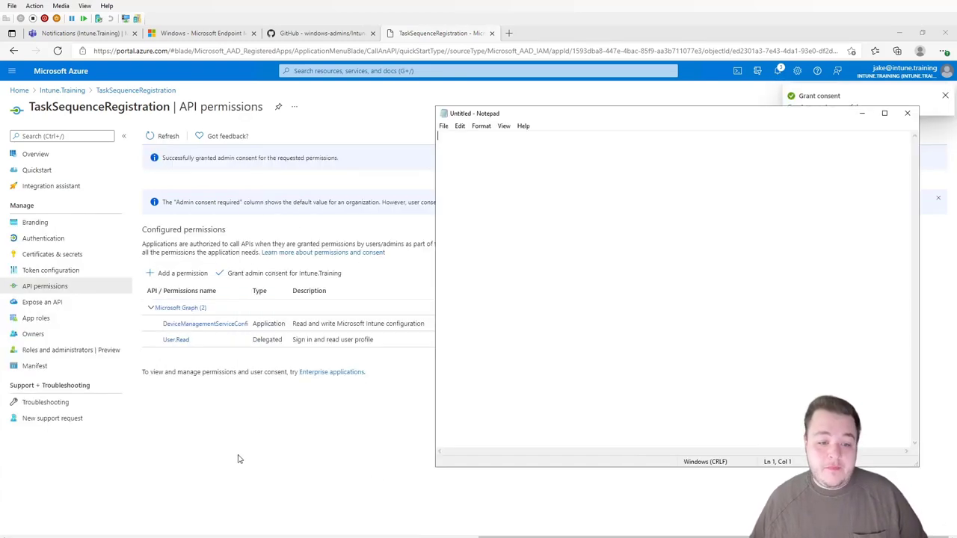
Copy the application (client) ID from the TaskSequenceRegistration overview into the blank Notepad document
left_click(39, 155)
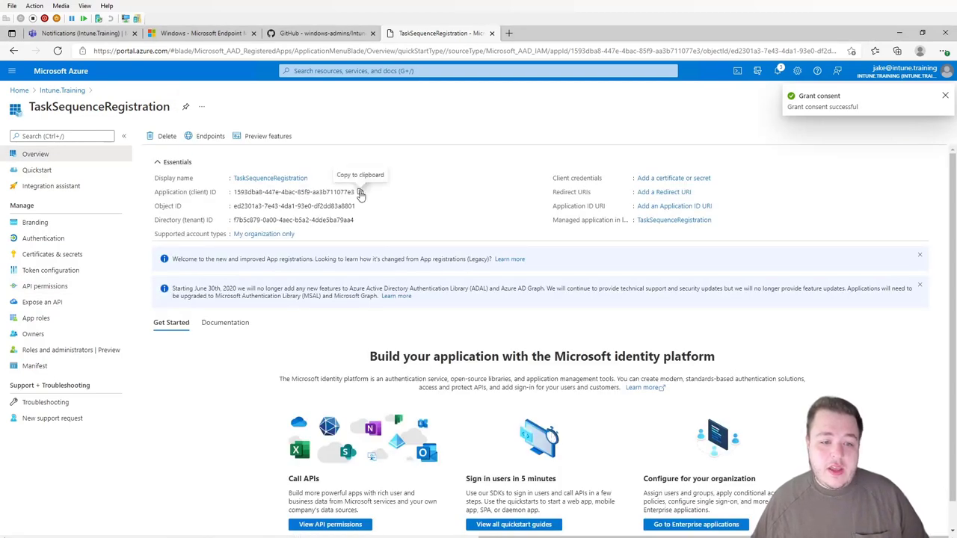
left_click_drag(178, 192, 209, 192)
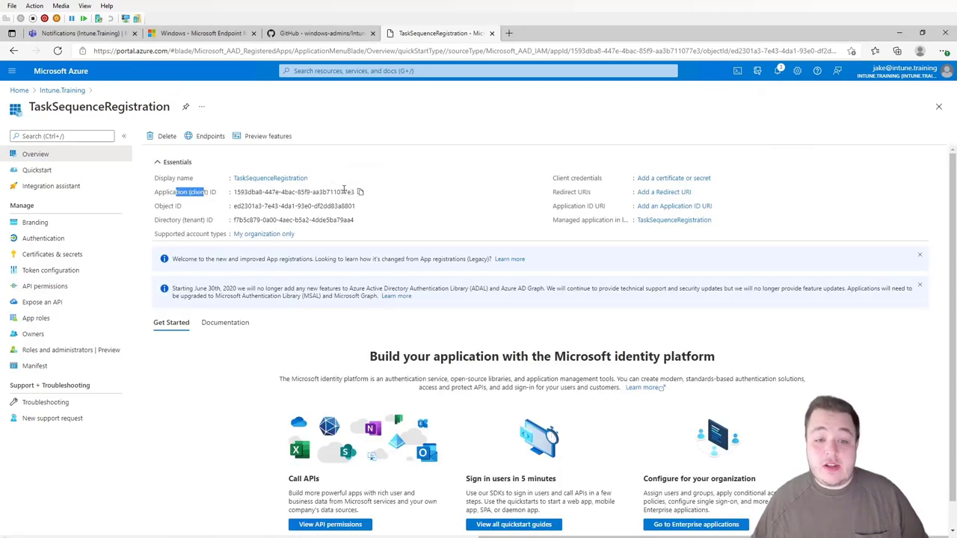
left_click(360, 192)
key("alt+Tab")
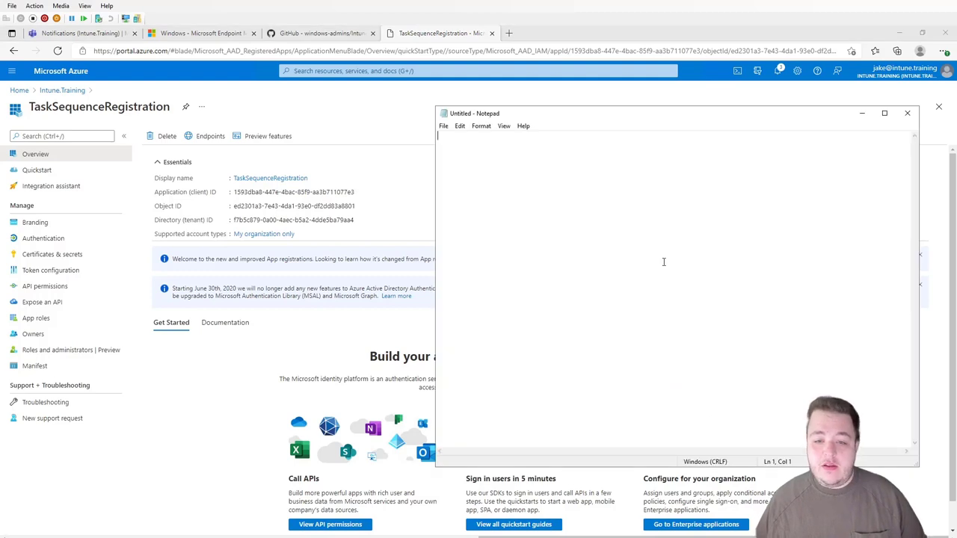
key("ctrl+v")
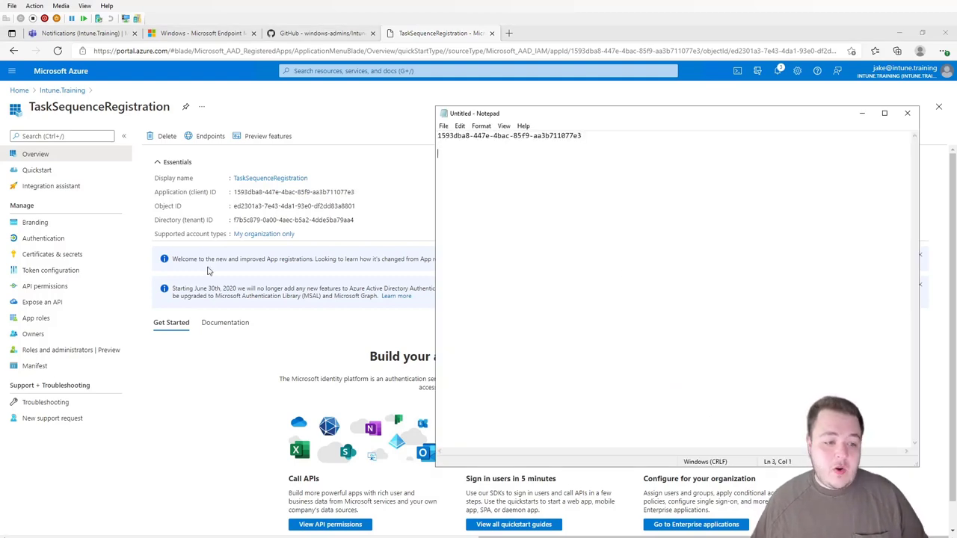
Add a client secret to the TaskSequenceRegistration app with description Key and a 3-month expiry
left_click(45, 286)
left_click(59, 255)
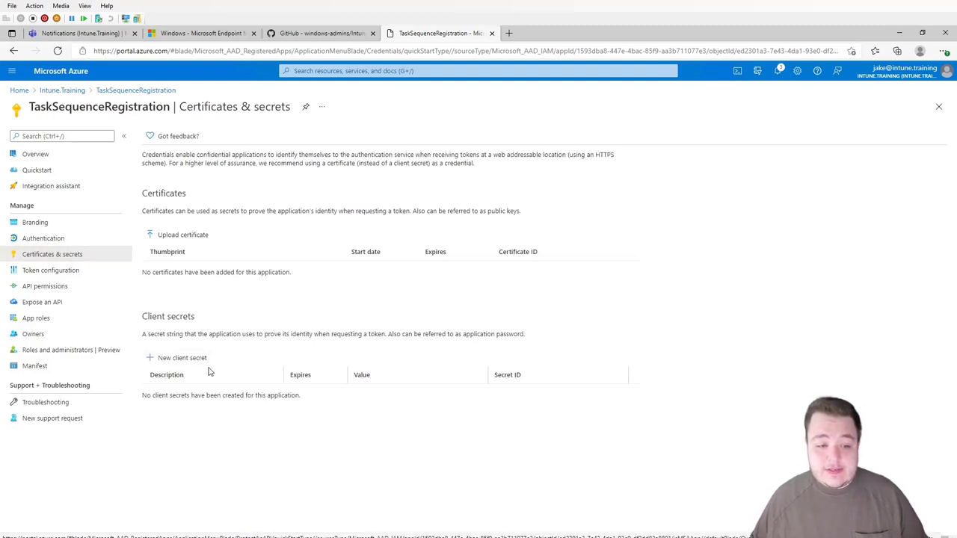
left_click(193, 363)
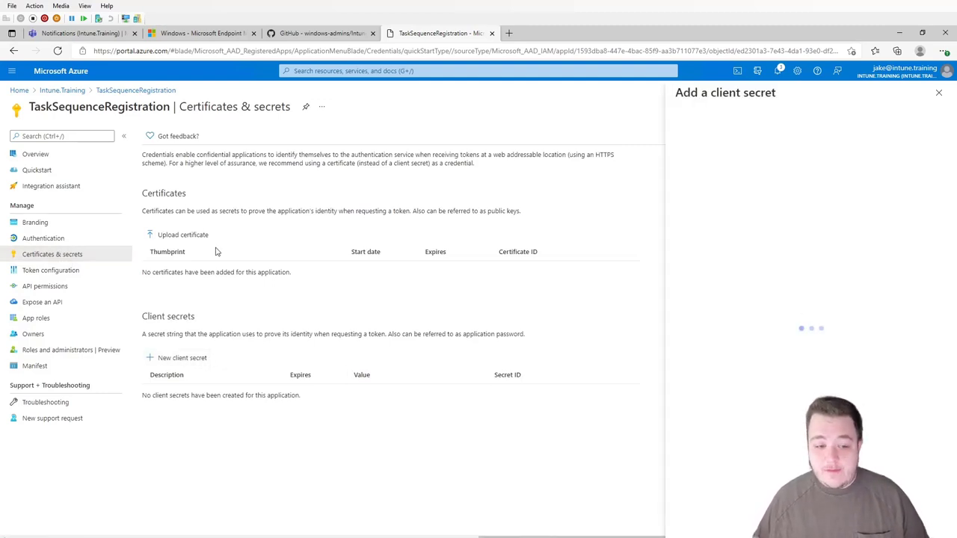
type("k")
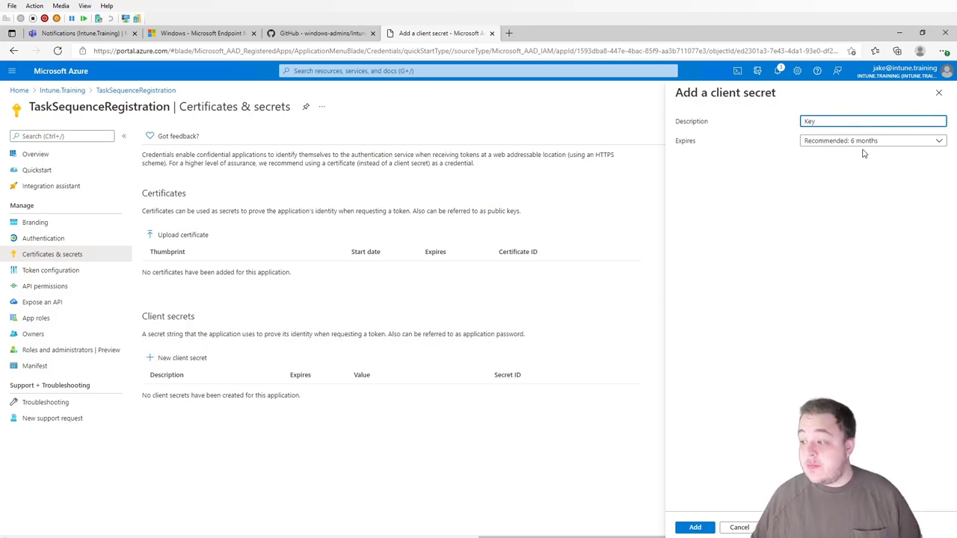
left_click(857, 141)
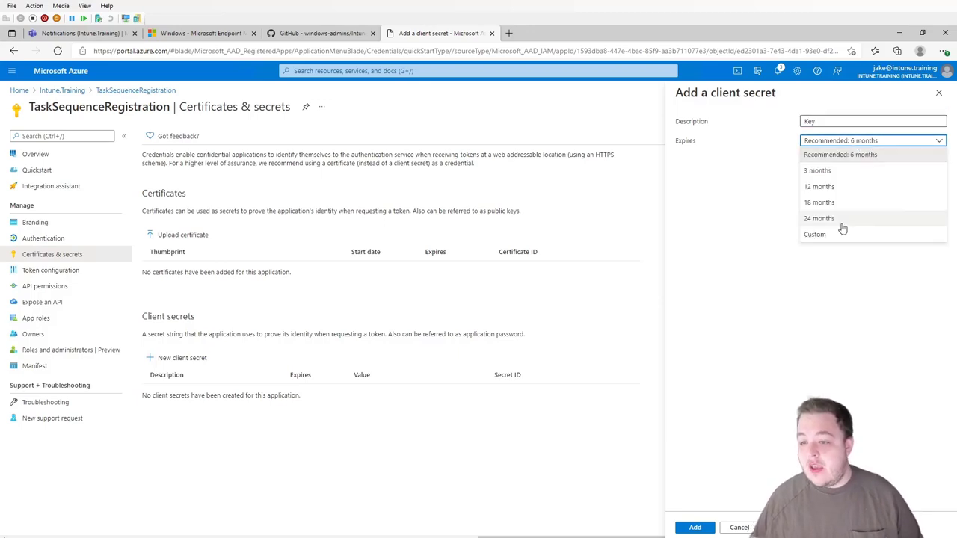
left_click(841, 172)
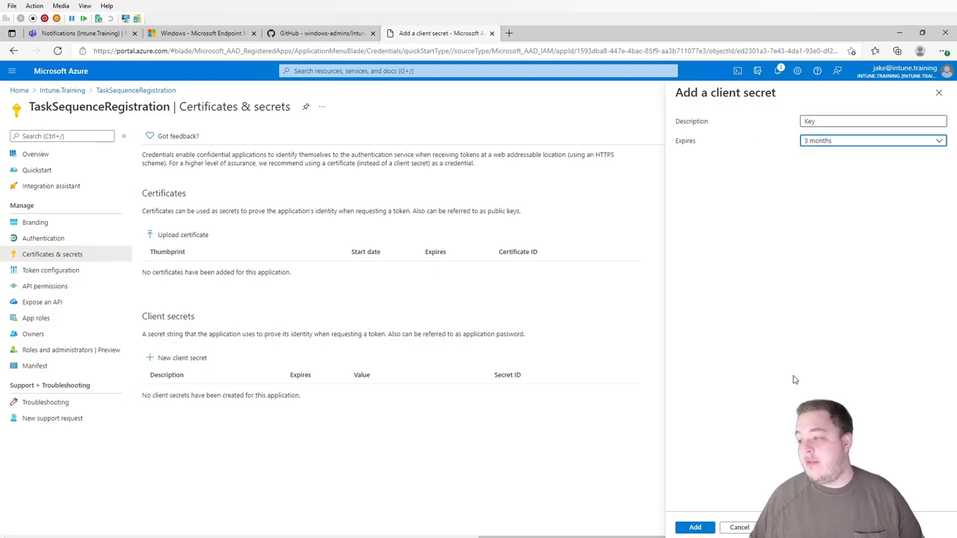
left_click(894, 143)
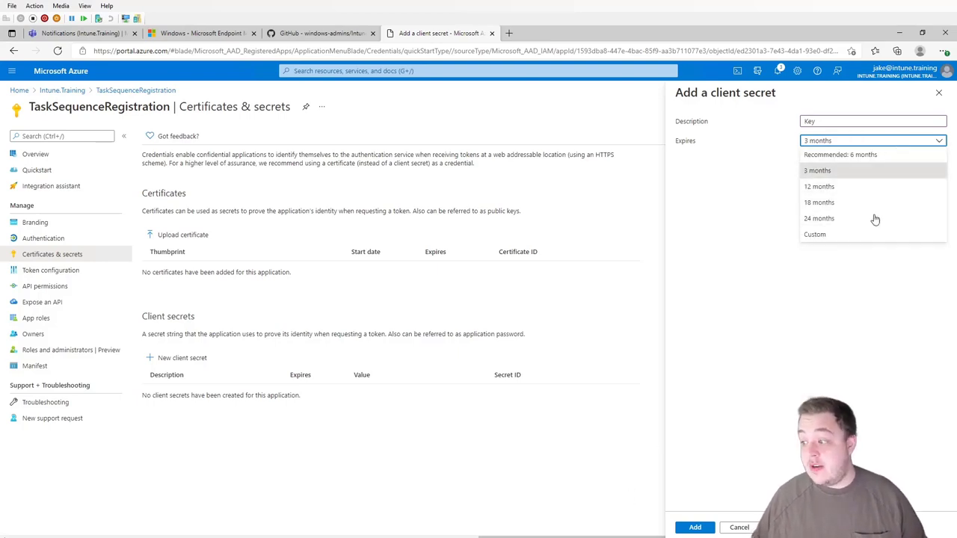
left_click(739, 463)
left_click(706, 529)
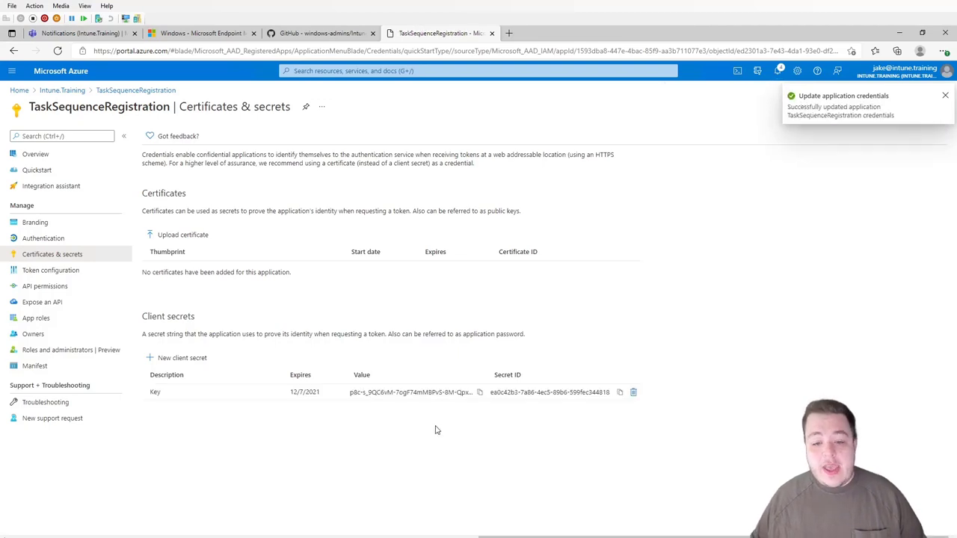
Copy the new client secret's value into the Notepad document below the application ID, and return to the Azure portal
left_click(480, 392)
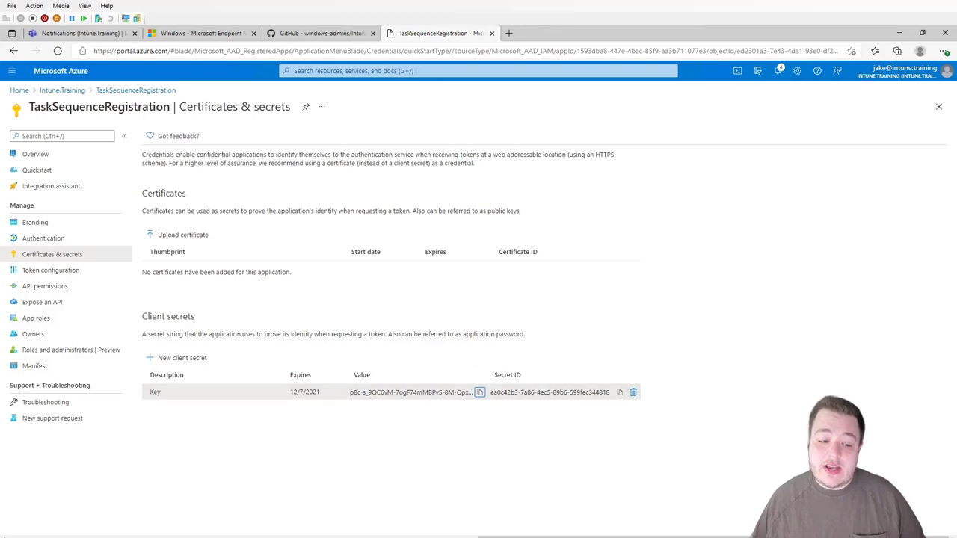
key("alt+Tab")
key("ctrl+v")
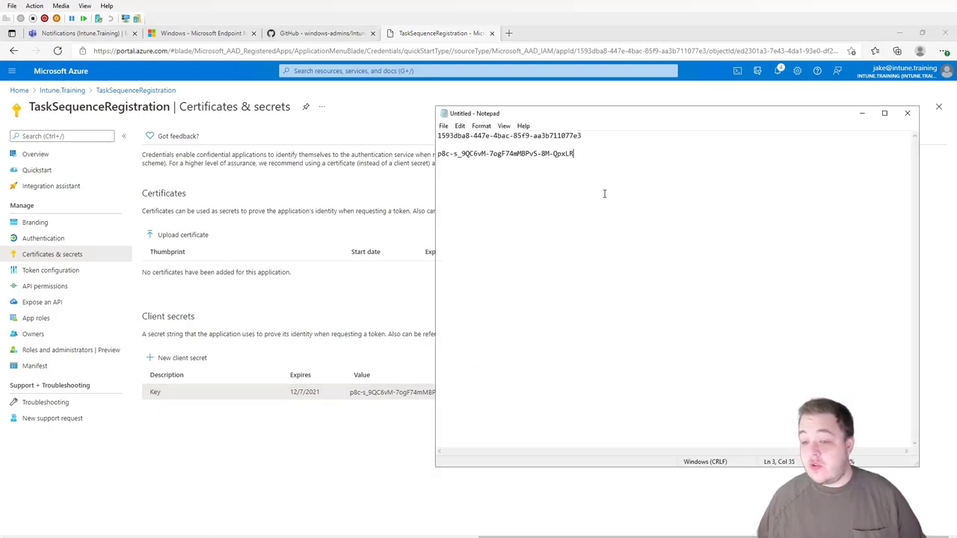
left_click(344, 433)
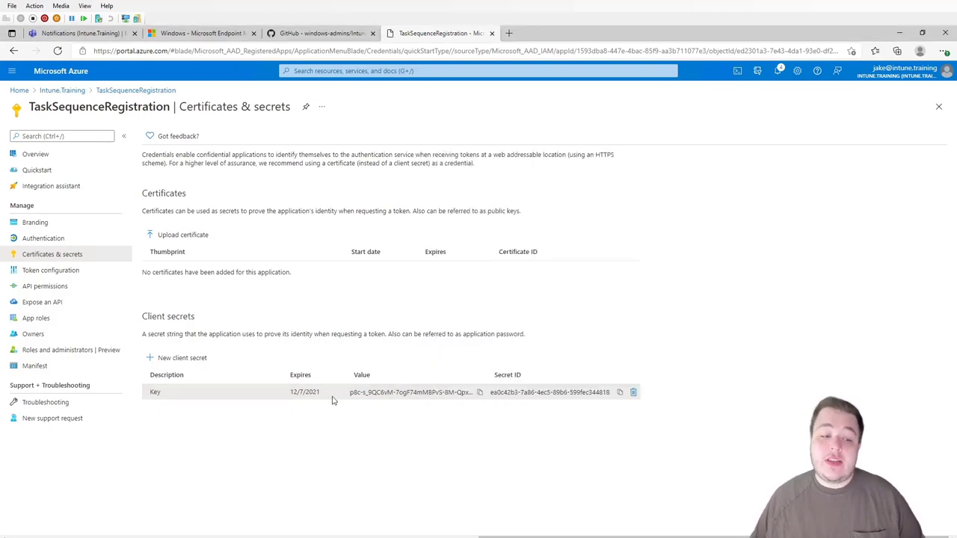
Copy the primary domain intune.training from the Azure Active Directory tenant overview into the Notepad document
left_click(30, 238)
left_click(35, 154)
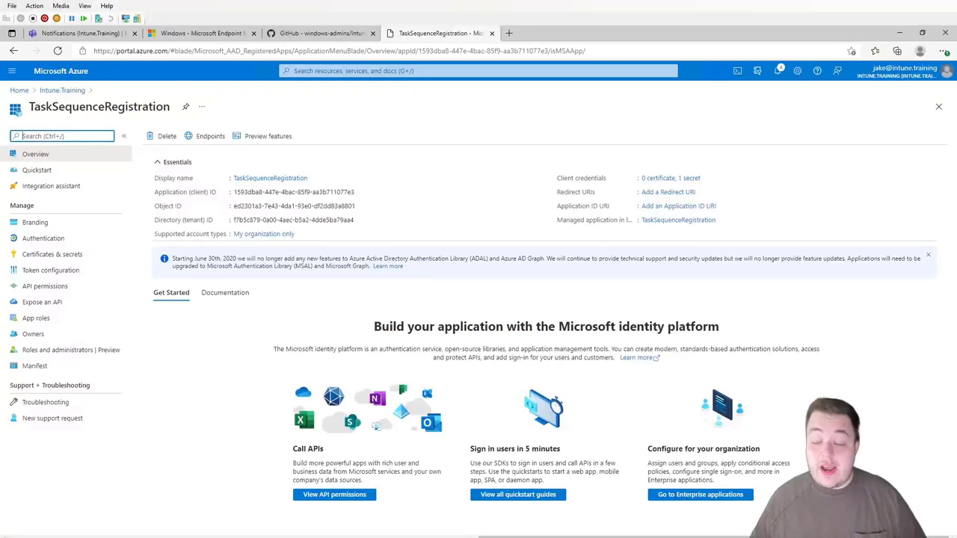
left_click(64, 91)
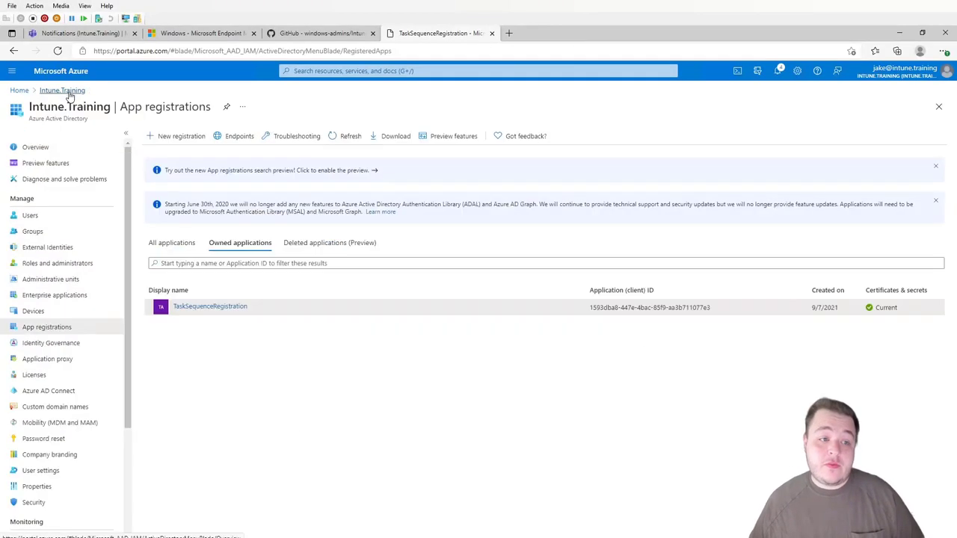
left_click(41, 150)
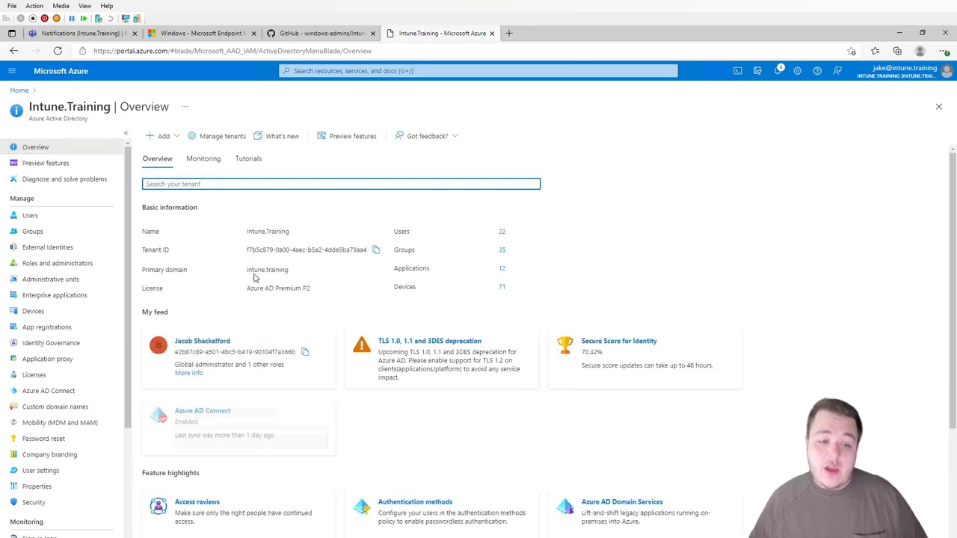
left_click_drag(247, 270, 295, 270)
triple_click(286, 273)
key("alt+Tab")
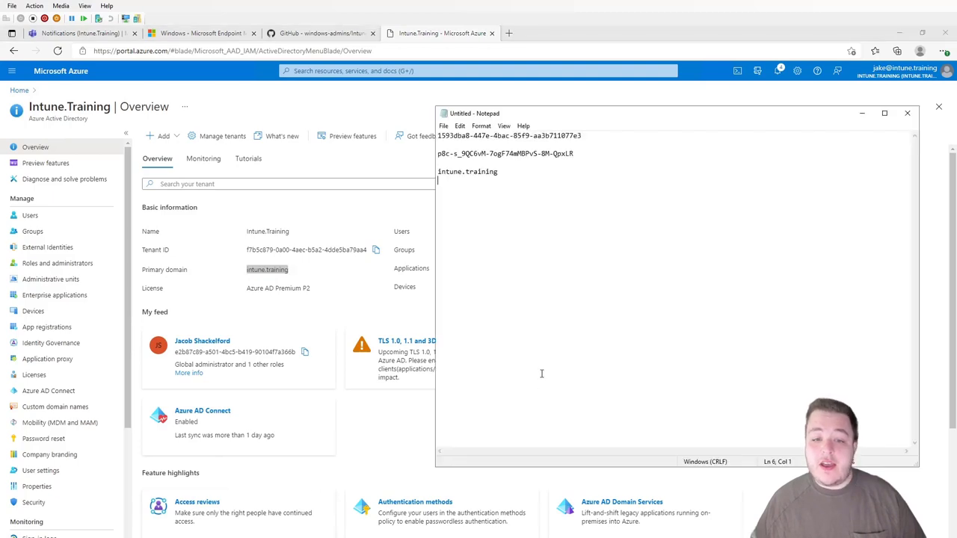
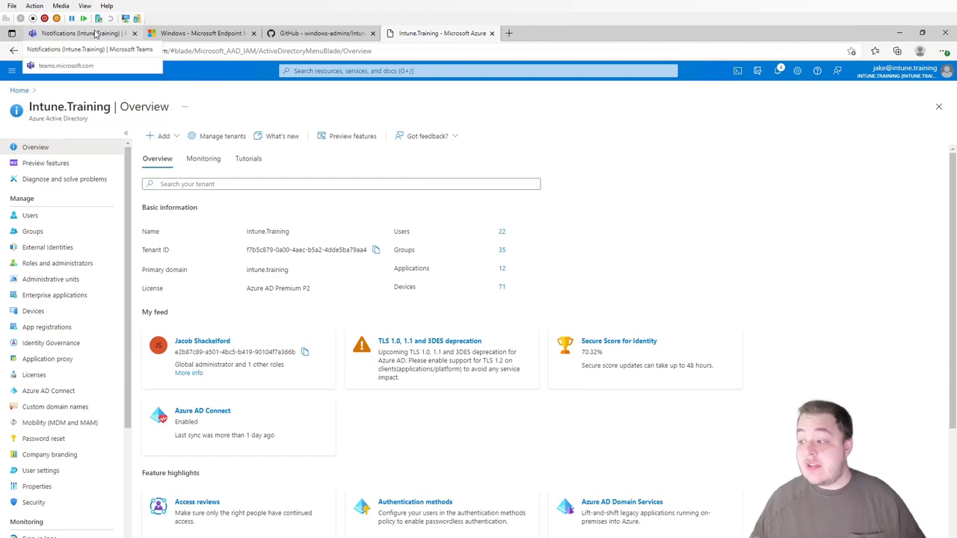
Switch to Microsoft Teams and create a standard channel named Success-Failure in the Intune.Training team
left_click(96, 34)
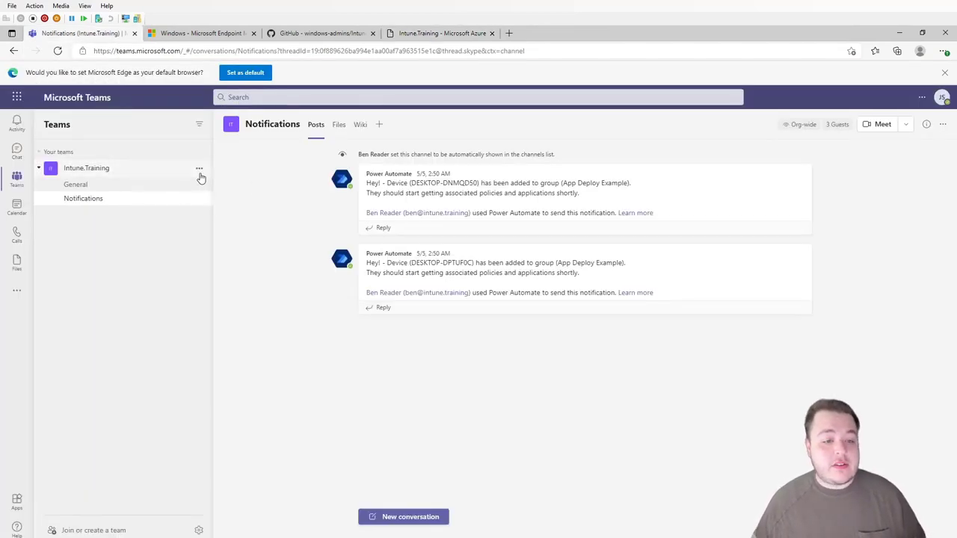
left_click(198, 169)
left_click(229, 235)
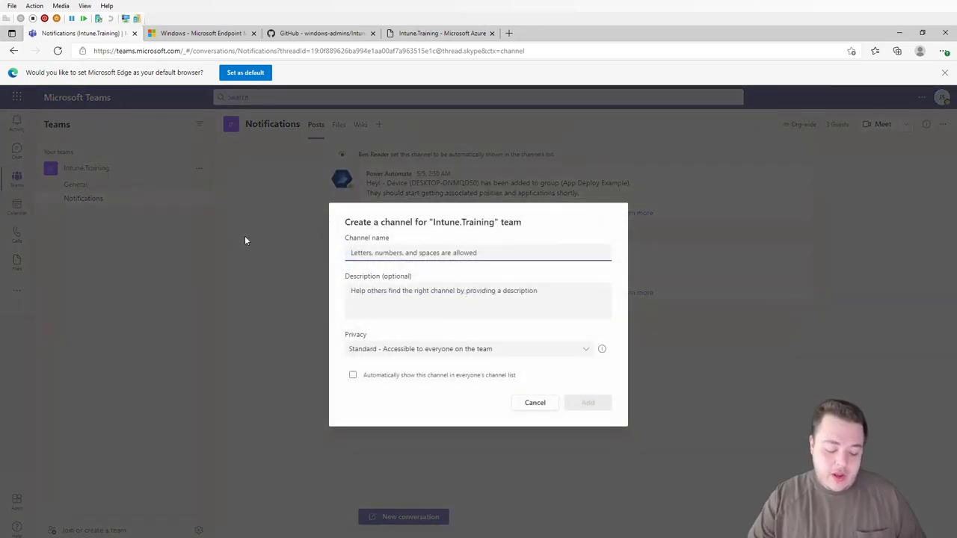
type("Success/f")
key("BackSpace")
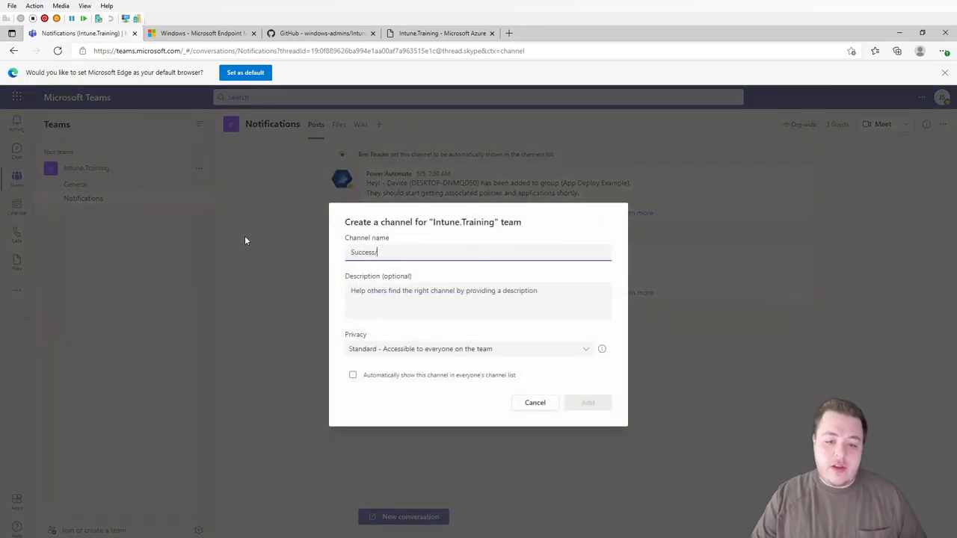
type("Failure")
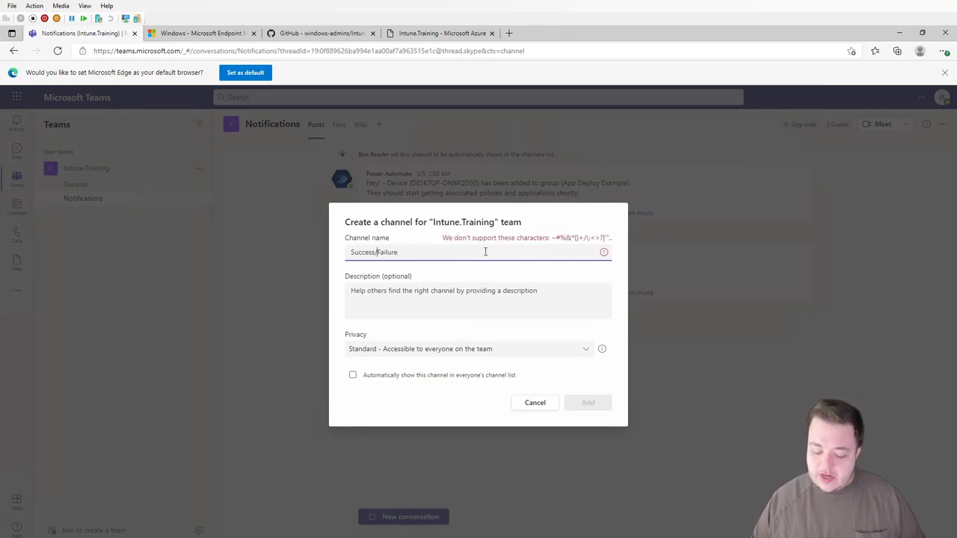
key("BackSpace")
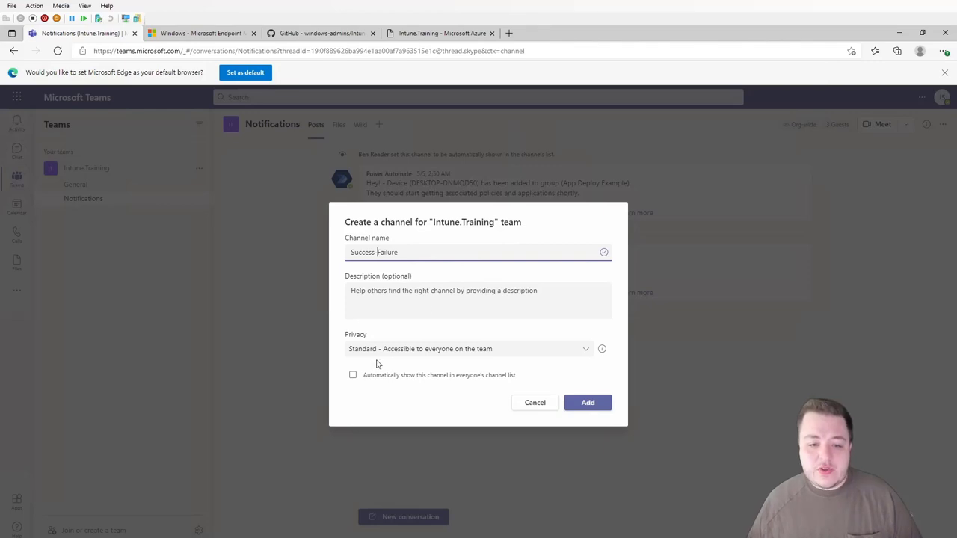
left_click(583, 404)
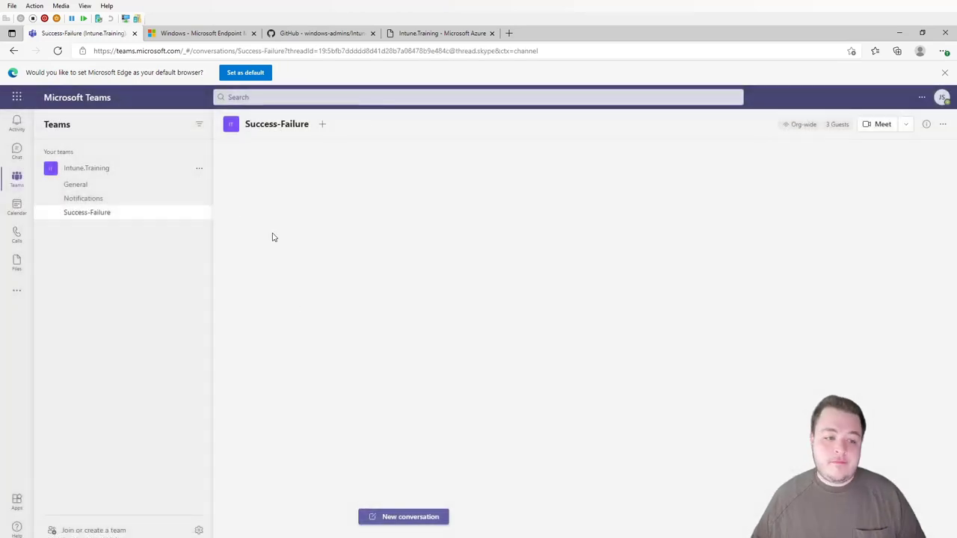
Add the Incoming Webhook connector to the Intune.Training team from the Success-Failure channel's connectors
mouse_move(196, 219)
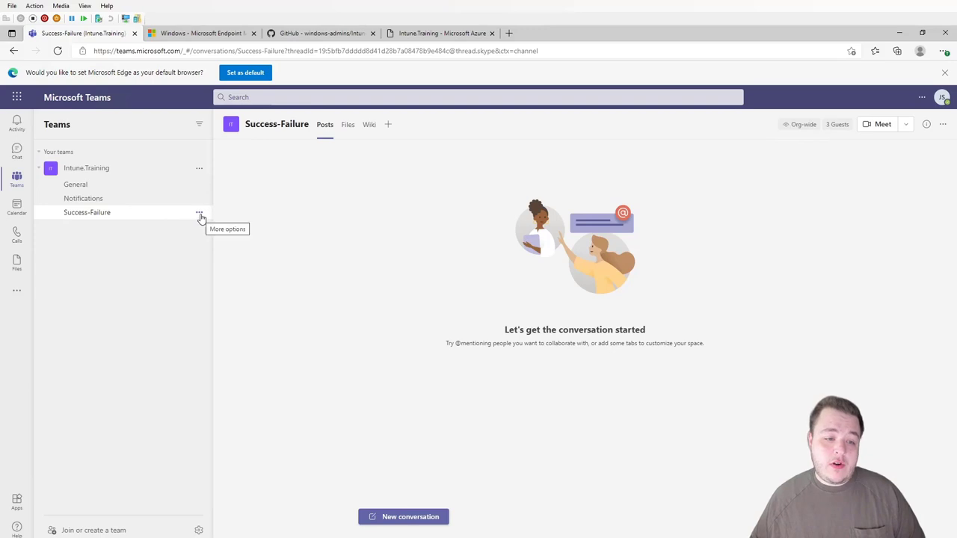
left_click(197, 214)
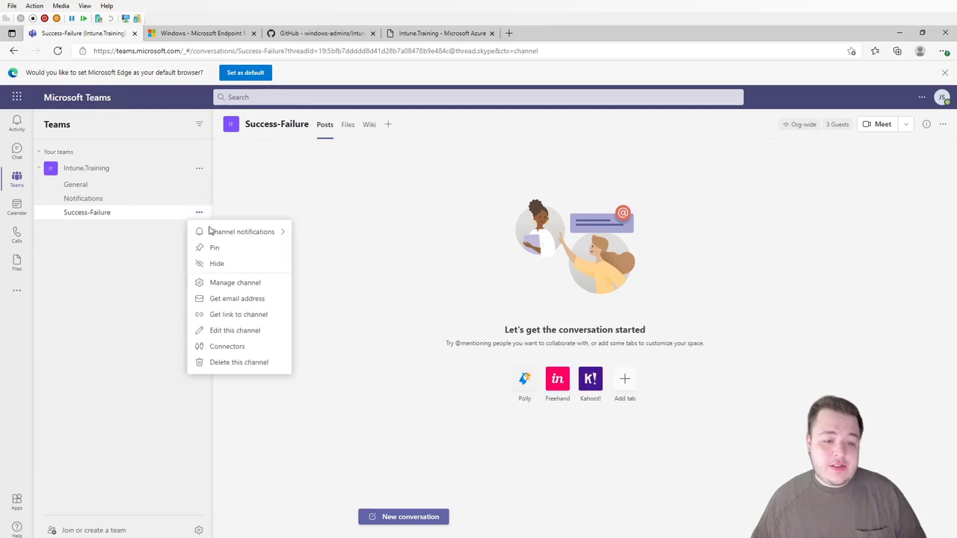
left_click(254, 346)
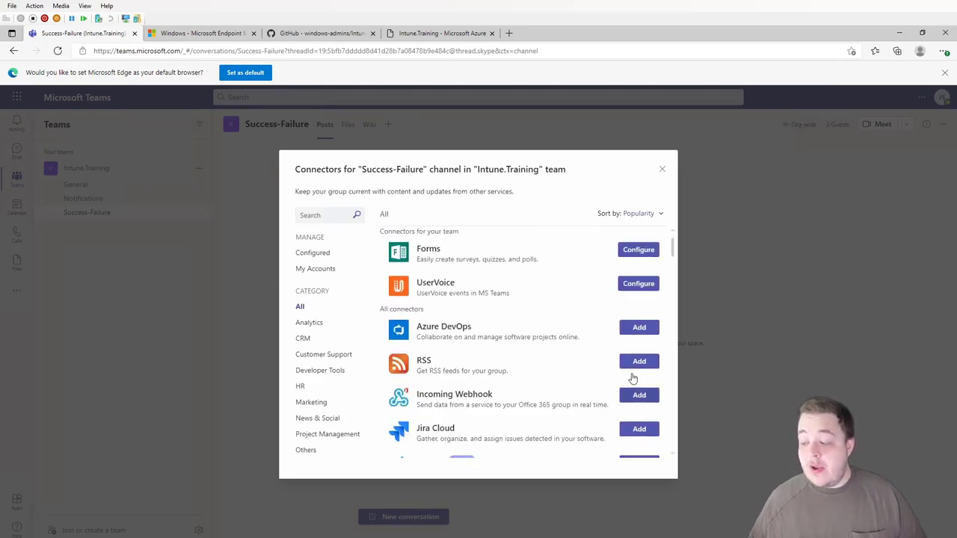
left_click(640, 396)
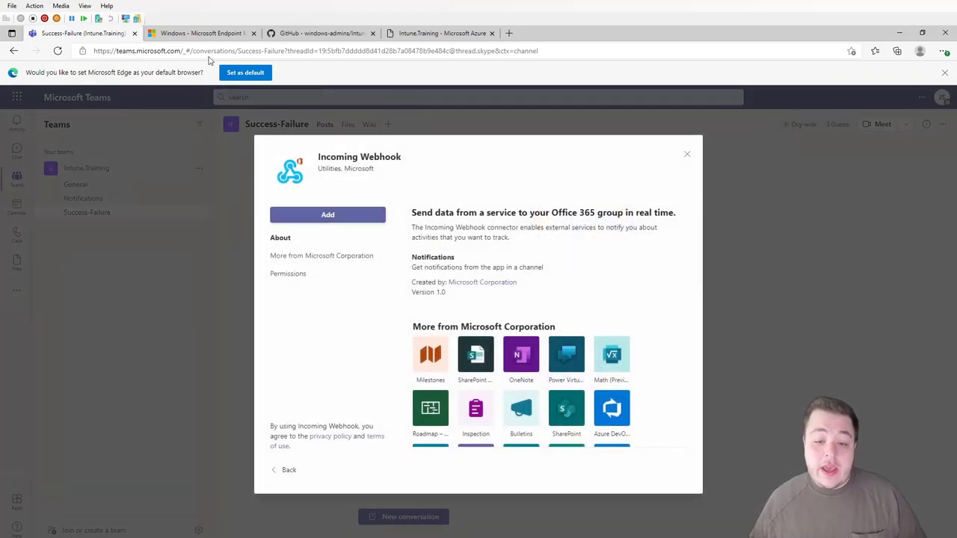
left_click(366, 219)
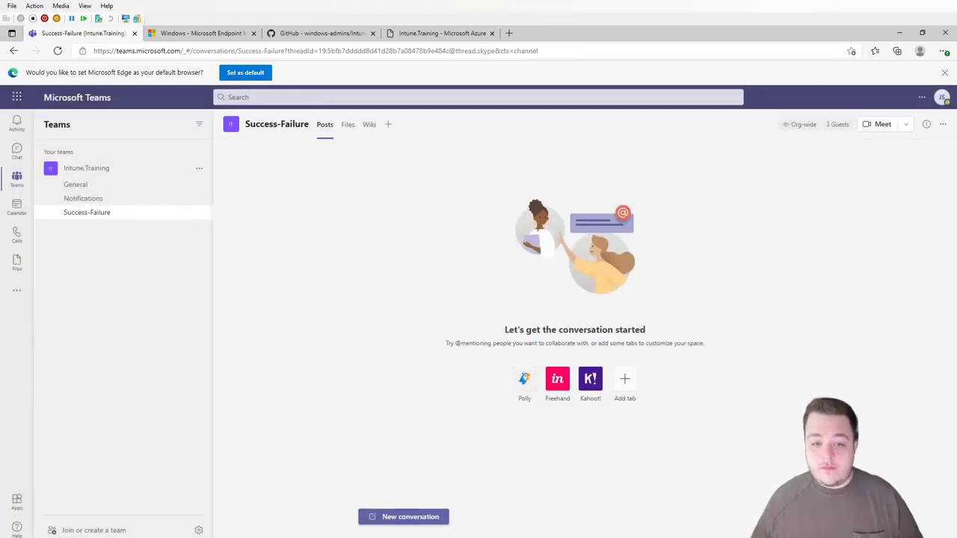
Configure the Incoming Webhook connector for the Success-Failure channel with the name Notificaitons and the default image, and create it
left_click(199, 212)
left_click(242, 345)
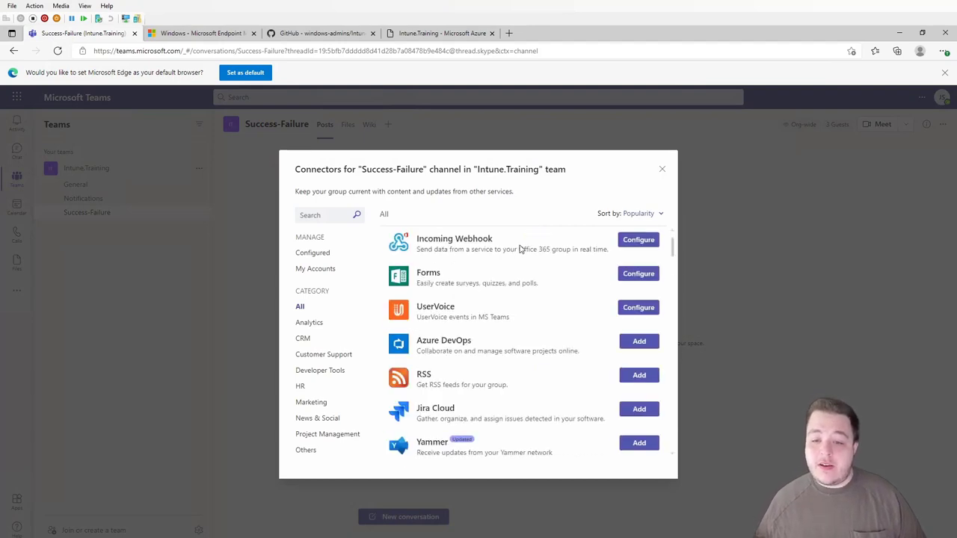
left_click(647, 256)
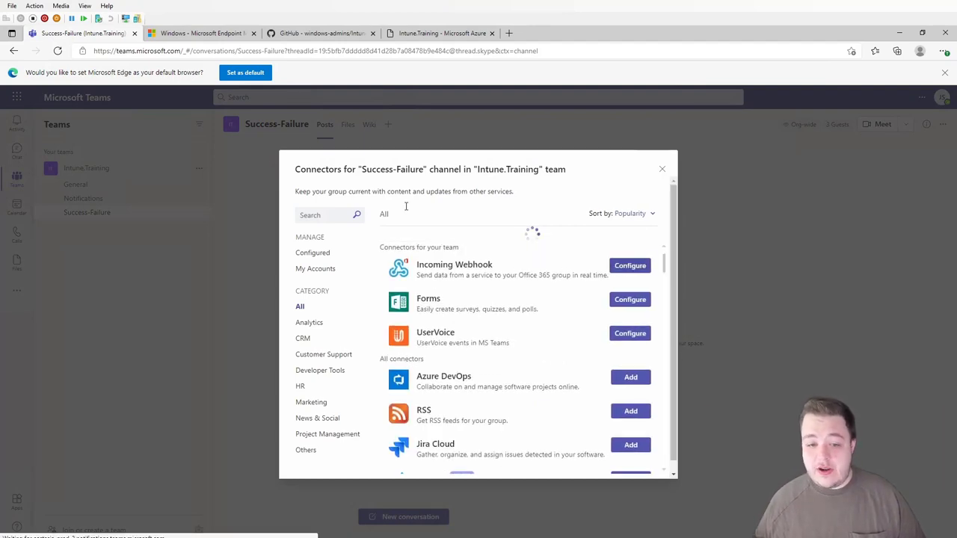
left_click(331, 300)
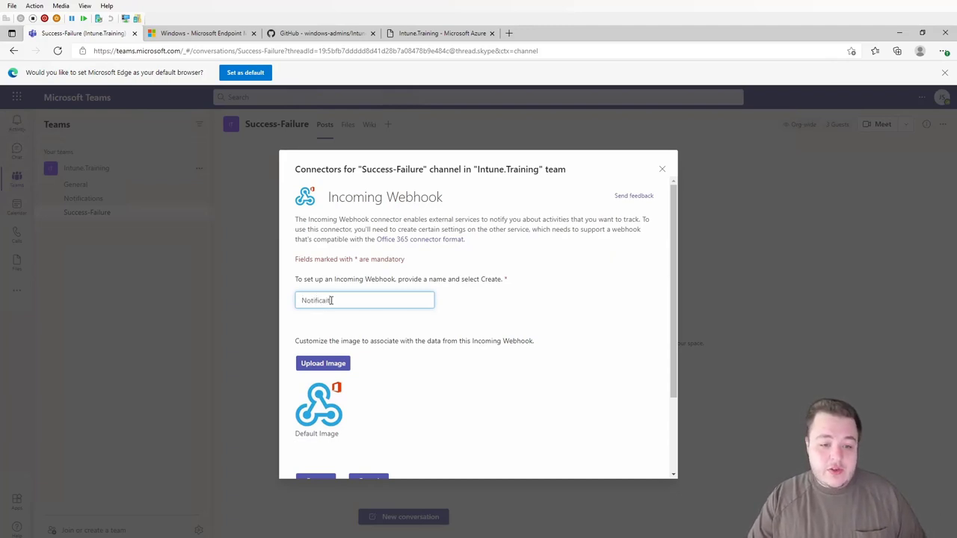
left_click(413, 380)
scroll(508, 359, "down", 3)
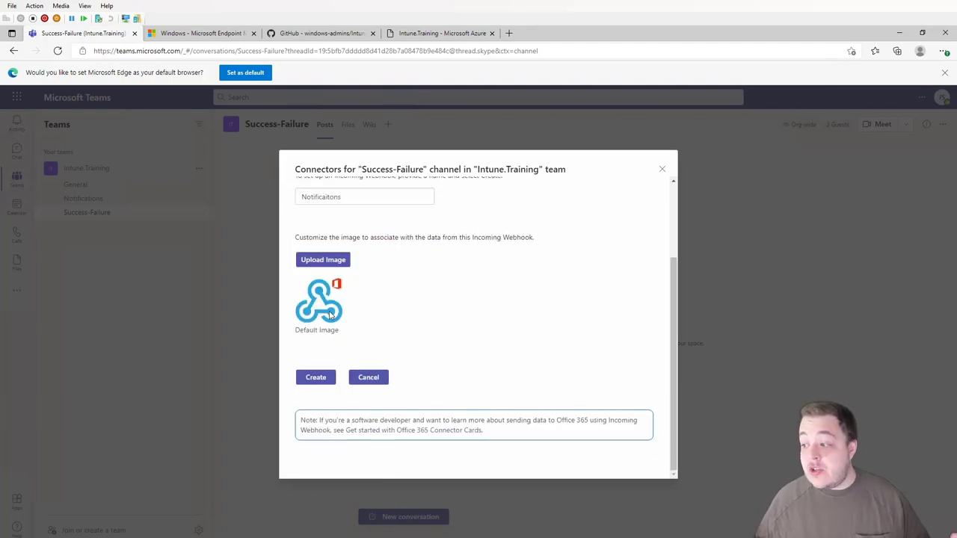
left_click(318, 381)
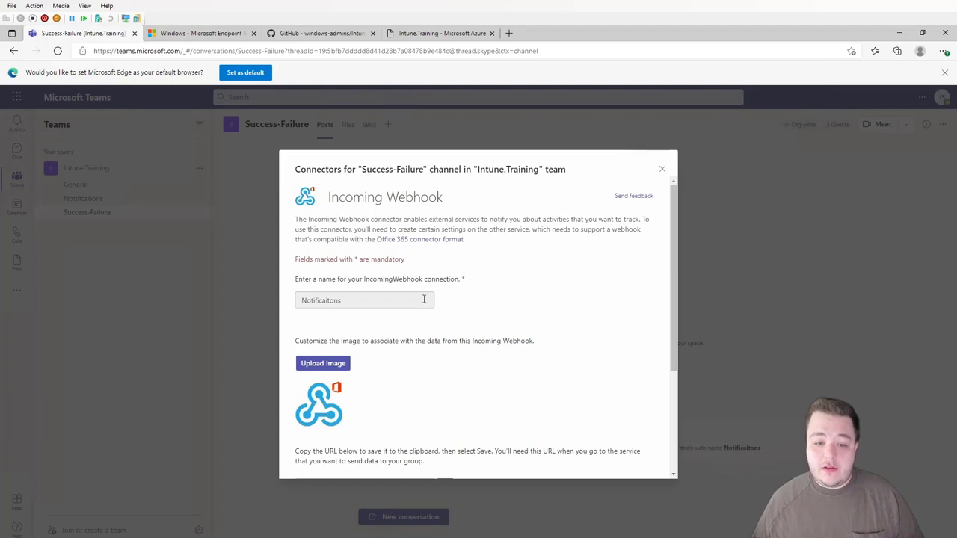
Copy the generated webhook URL into the Notepad document below the domain name, and return to the Teams connector dialog
scroll(433, 303, "down", 3)
left_click(449, 326)
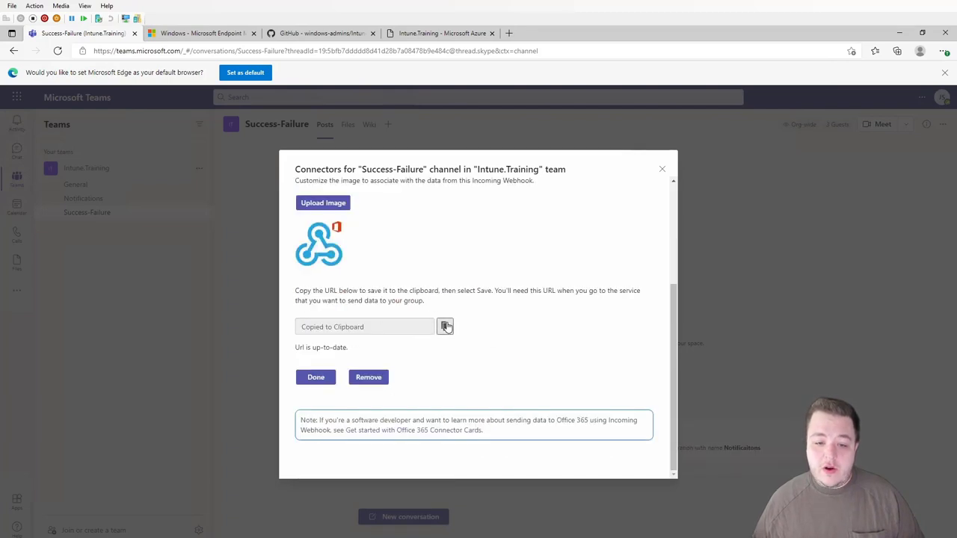
key("alt+Tab")
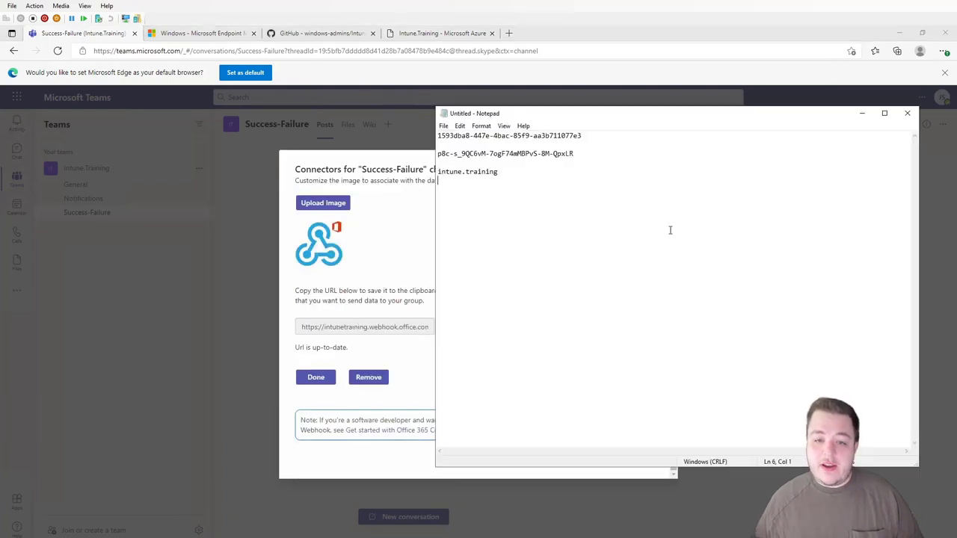
key("ctrl+v")
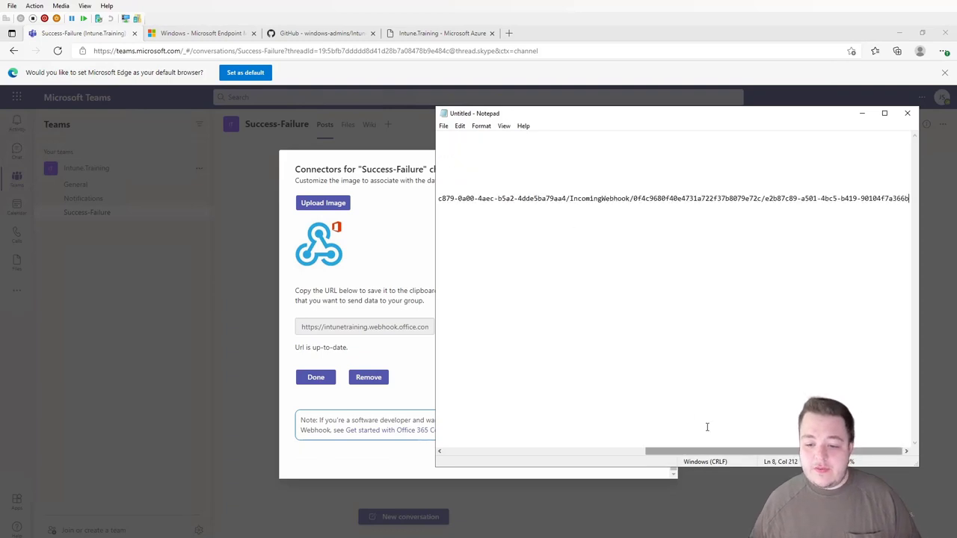
left_click_drag(699, 452, 459, 420)
left_click(397, 363)
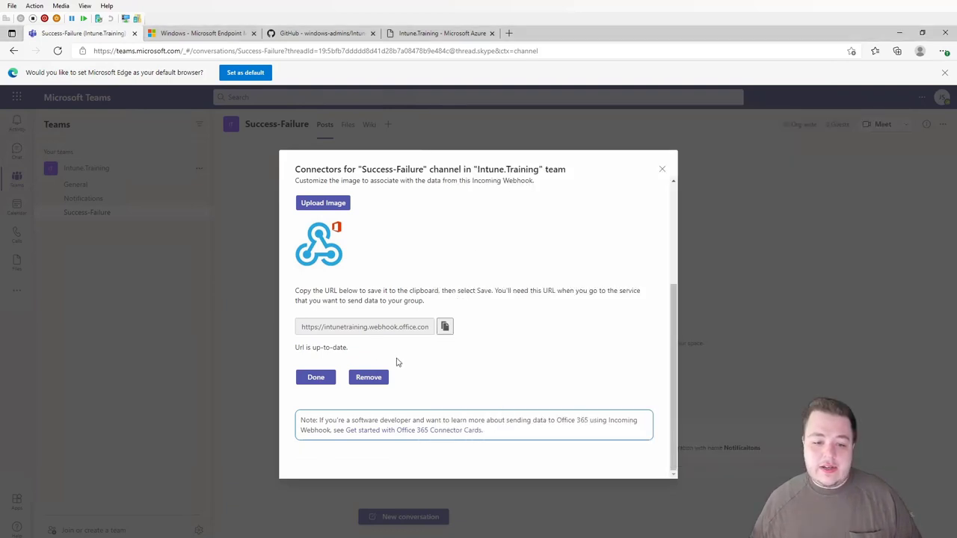
Close the connectors dialog, check the webhook setup post in the Success-Failure channel, and minimize the browser
left_click(663, 169)
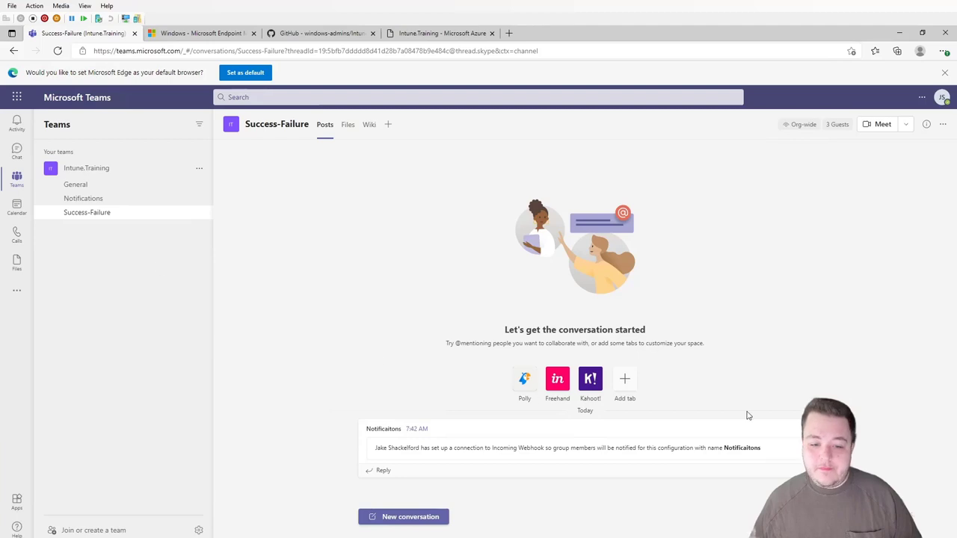
left_click_drag(398, 449, 671, 447)
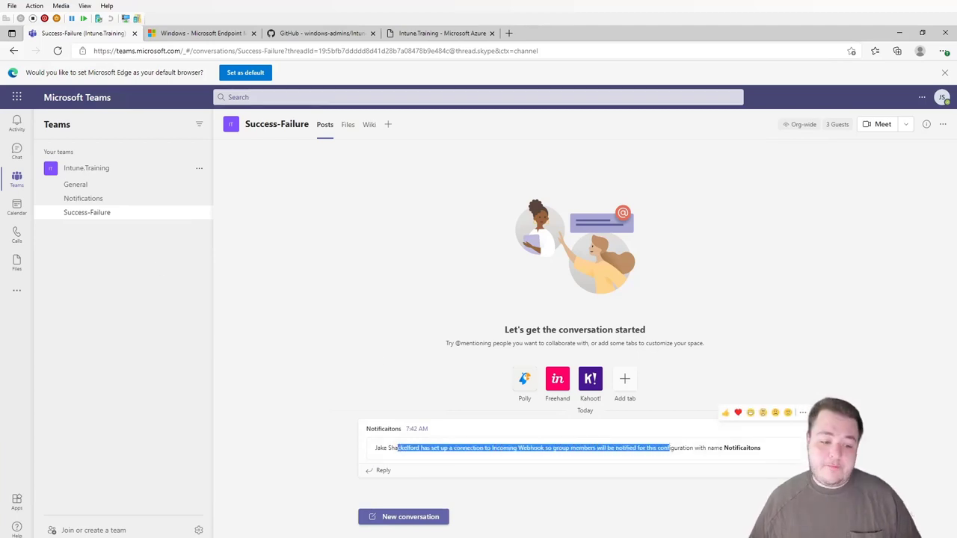
left_click(900, 32)
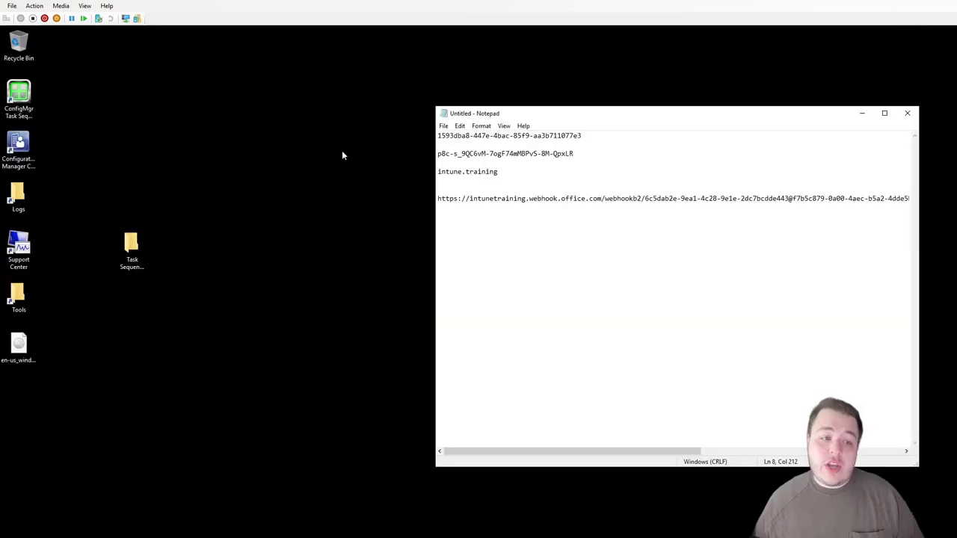
Open Script2 from the desktop Task Sequence Files folder in PowerShell ISE for editing, and arrange it beside the Notepad notes
double_click(122, 263)
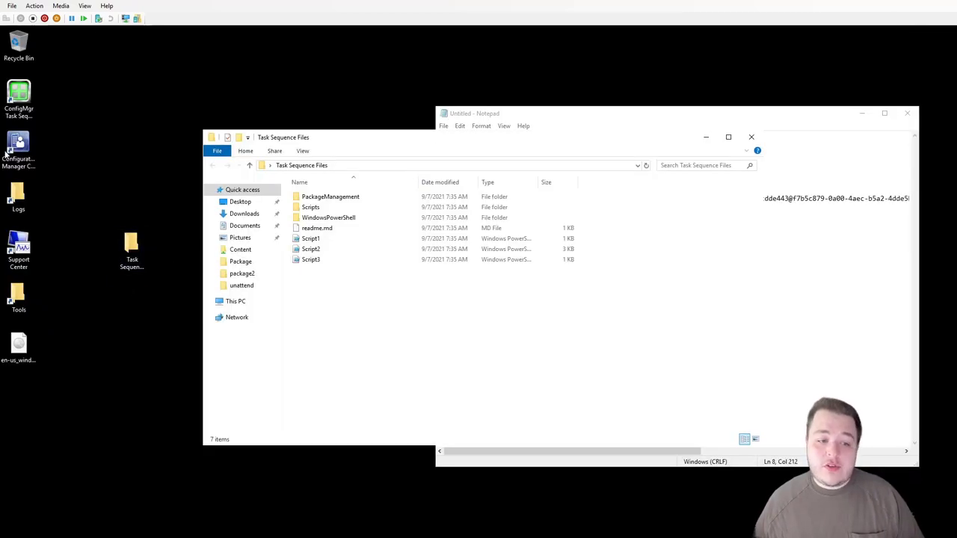
left_click(336, 251)
left_click_drag(393, 139, 361, 125)
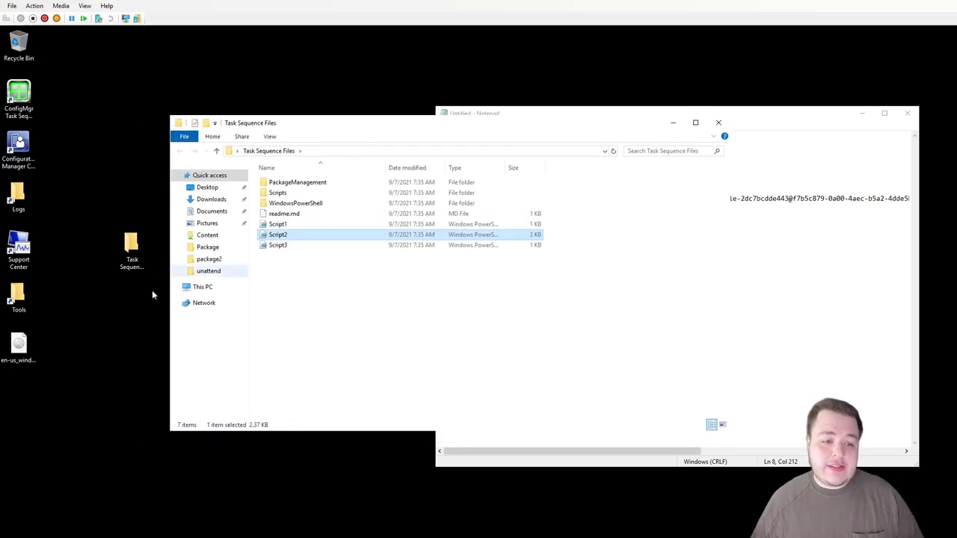
right_click(304, 237)
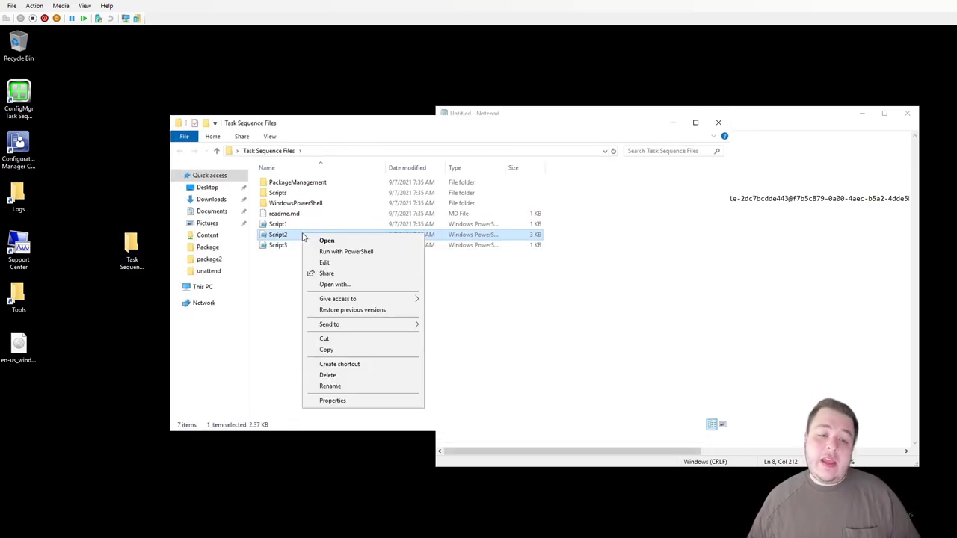
left_click(349, 263)
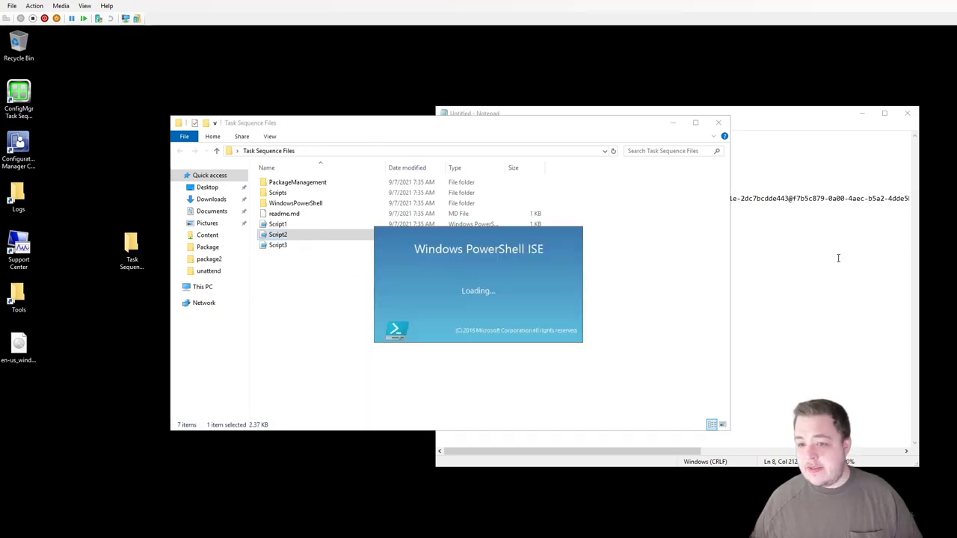
left_click_drag(761, 114, 791, 113)
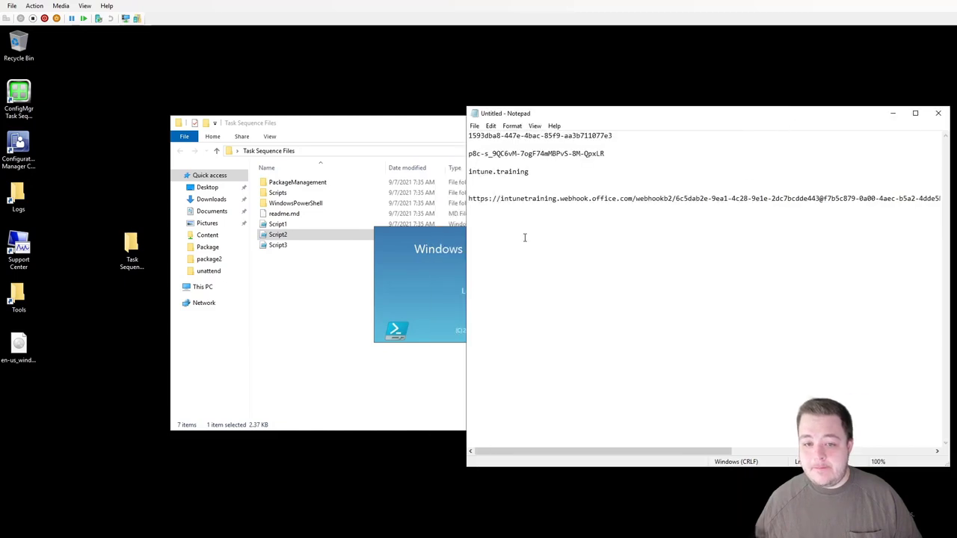
left_click_drag(468, 209, 568, 209)
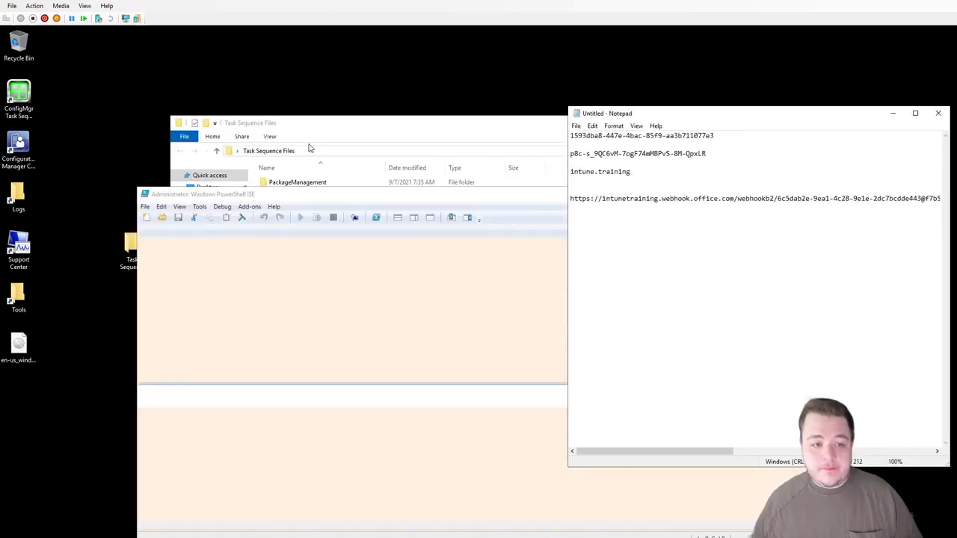
left_click_drag(363, 196, 248, 155)
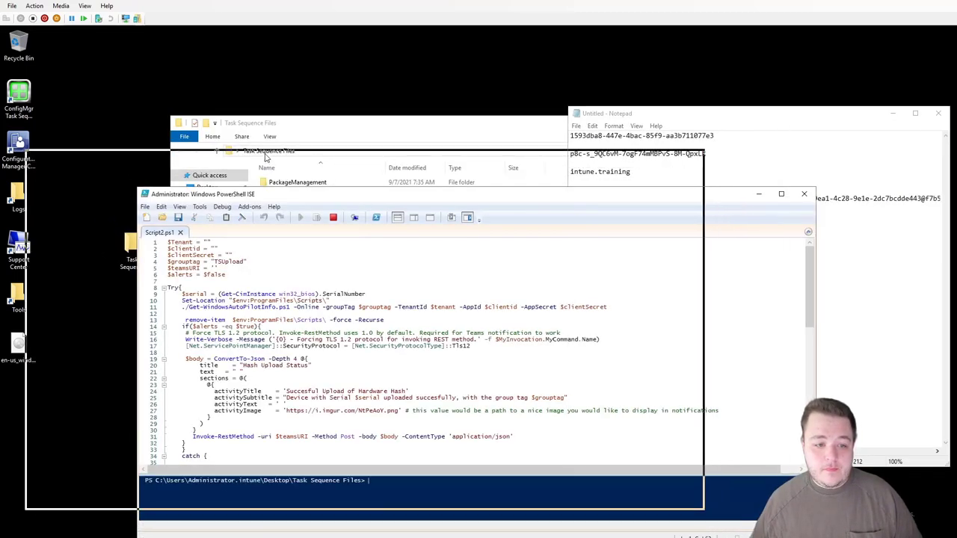
Copy the domain intune.training from Notepad into the $Tenant variable of Script2
left_click(733, 217)
double_click(612, 170)
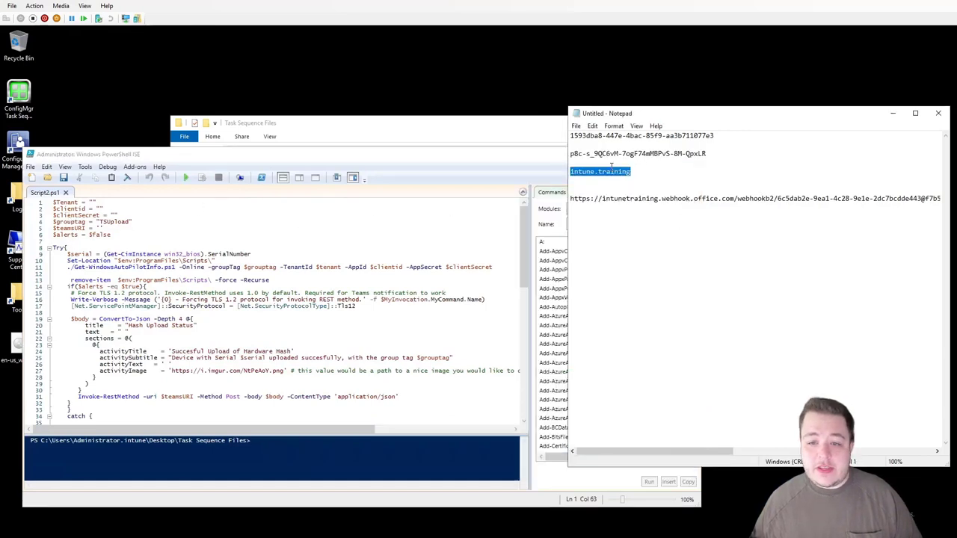
key("ctrl+c")
left_click(93, 202)
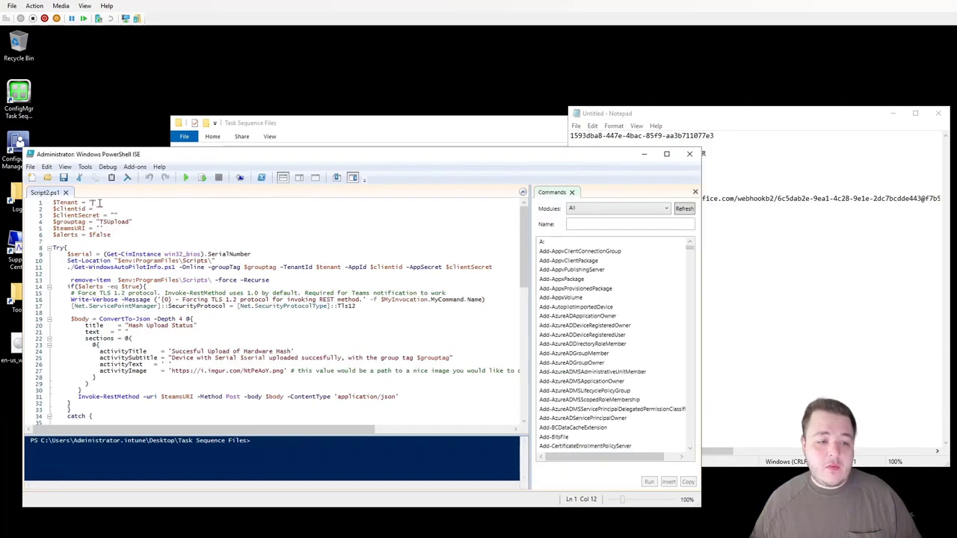
key("ctrl+v")
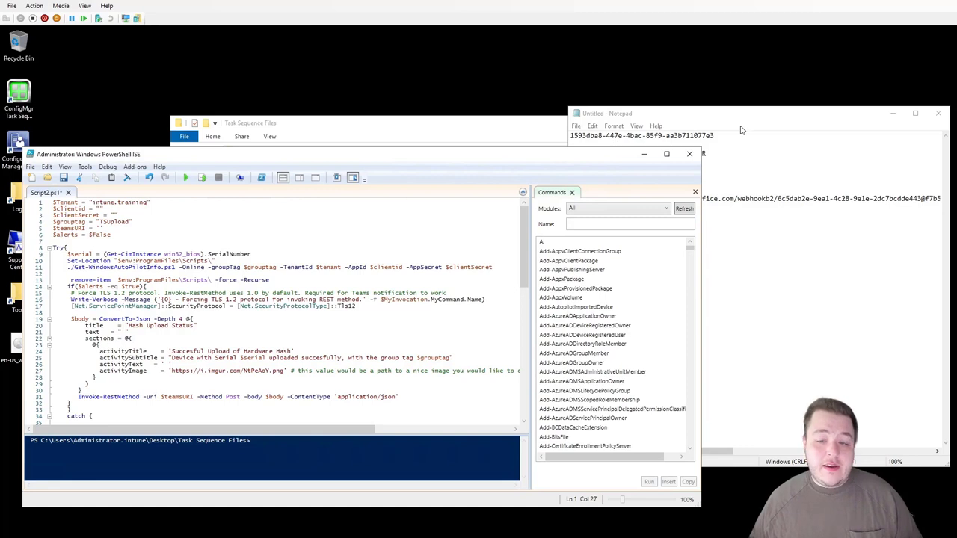
Copy the application client ID from Notepad into the $clientid variable, keeping the assignment on a single line
left_click(671, 125)
left_click_drag(714, 135, 528, 130)
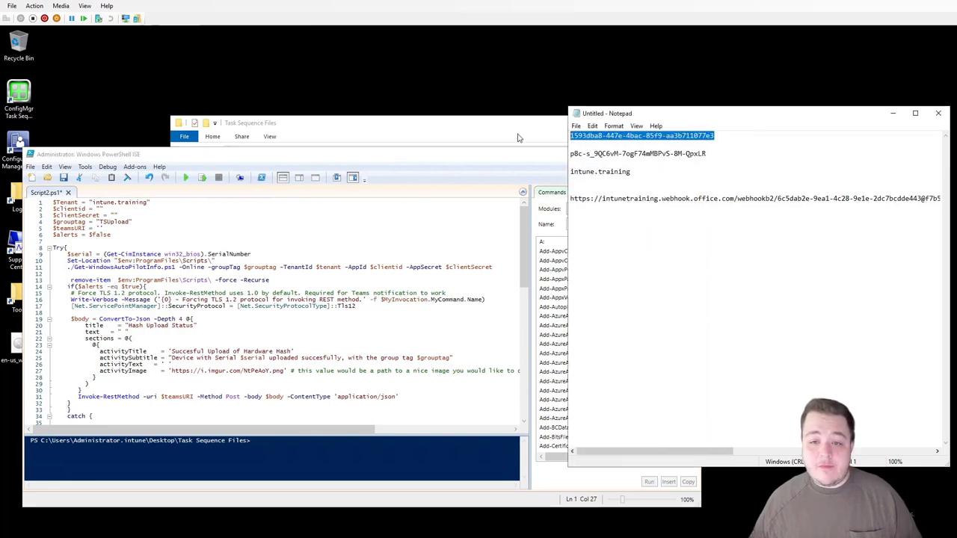
left_click(100, 207)
key("ctrl+v")
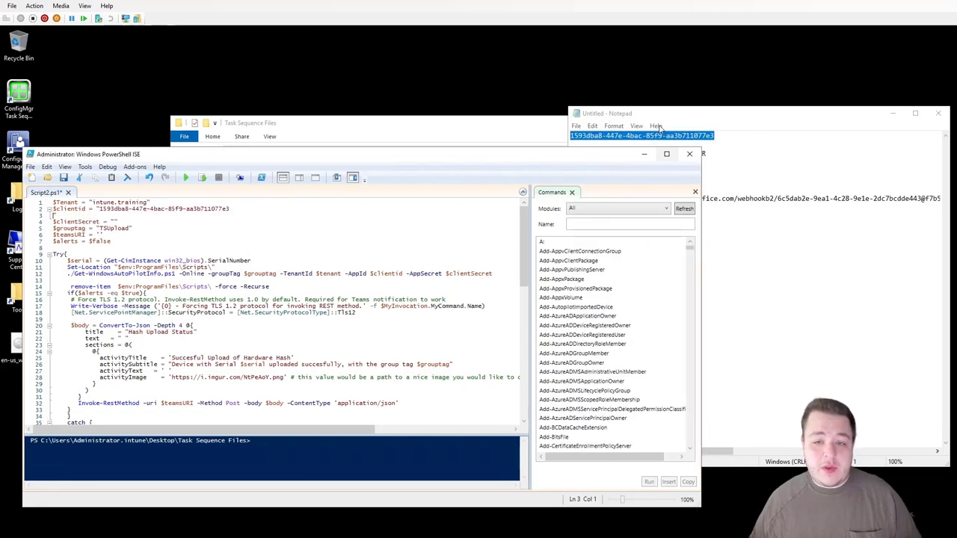
key("BackSpace")
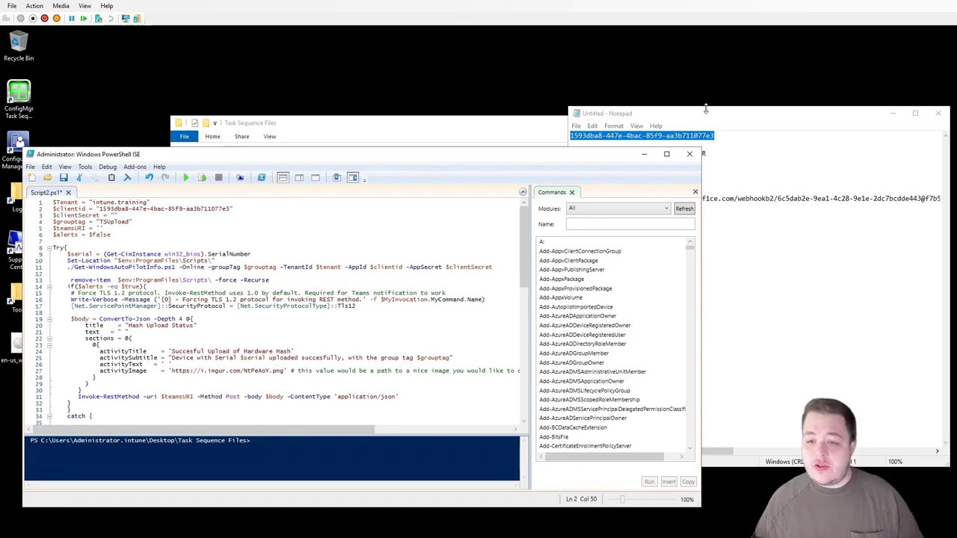
Copy the client secret from Notepad into the $clientSecret variable of Script2
left_click(651, 122)
left_click(625, 158)
key("shift+Up")
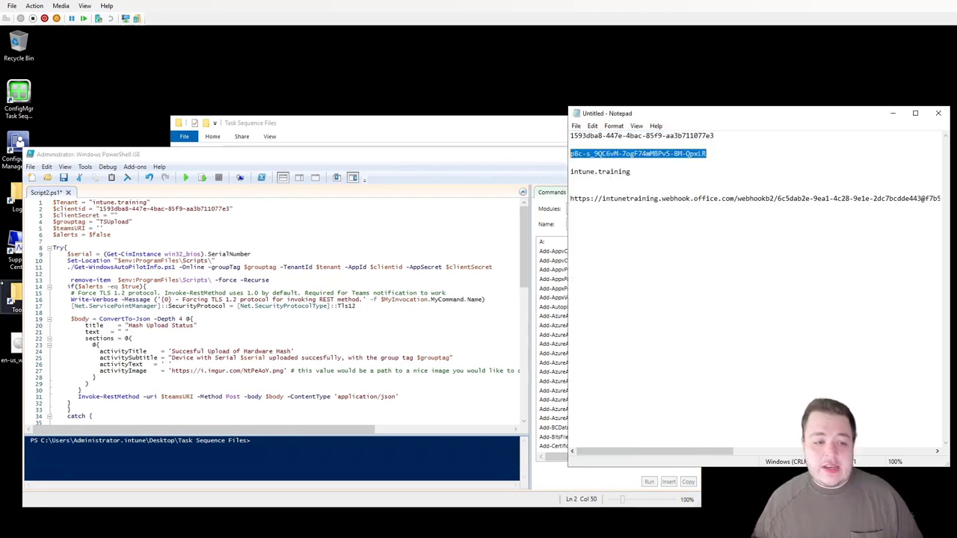
left_click(115, 209)
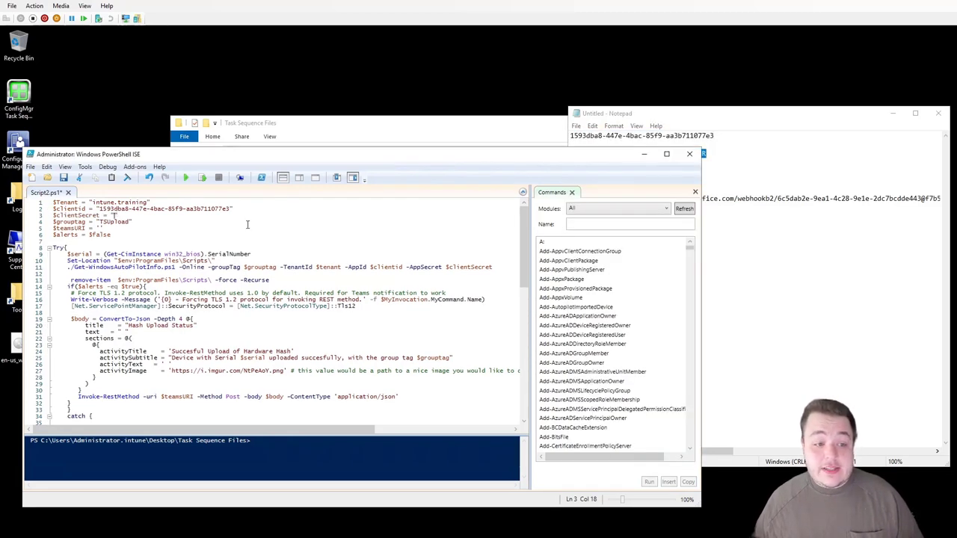
key("ctrl+v")
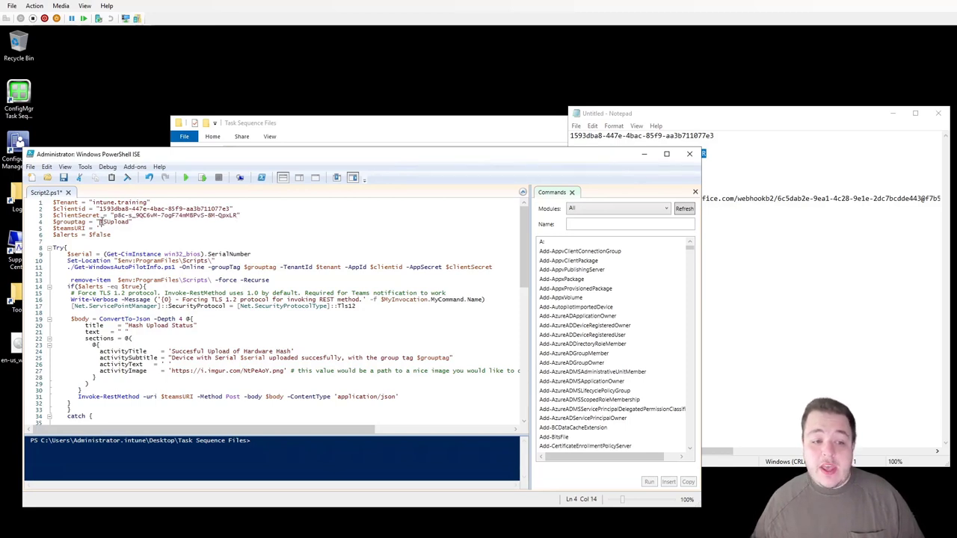
Clear the $grouptag value in Script2 and re-enter it as TSUpload
left_click_drag(99, 222, 133, 223)
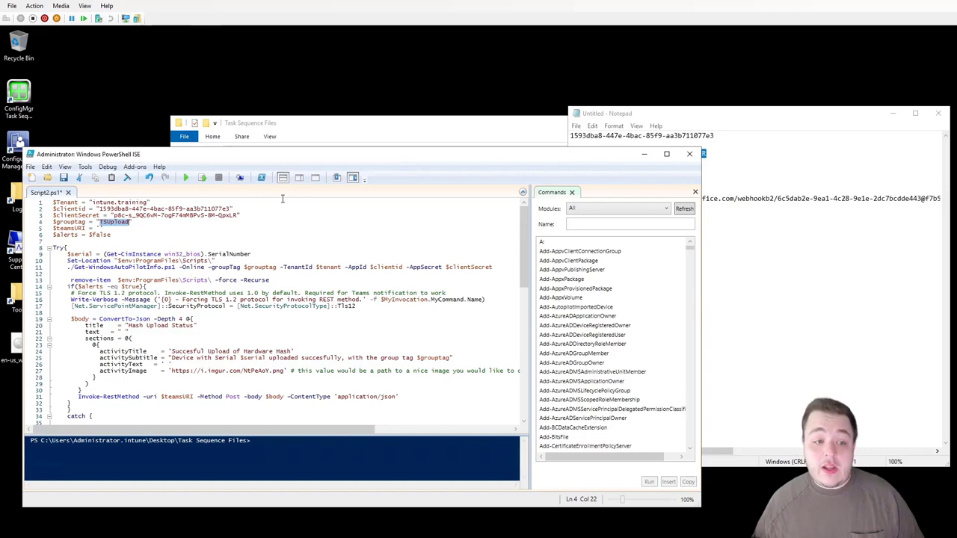
key("BackSpace")
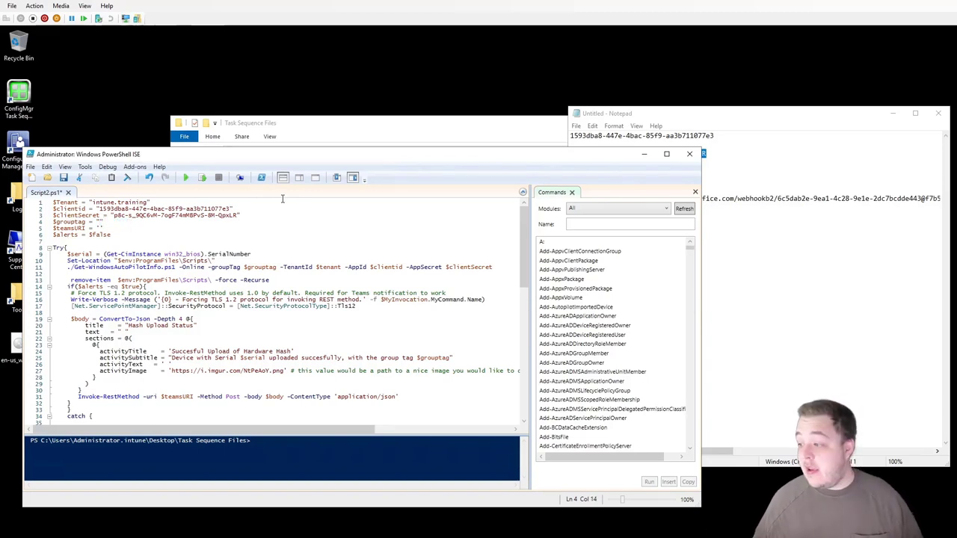
type("TSUI")
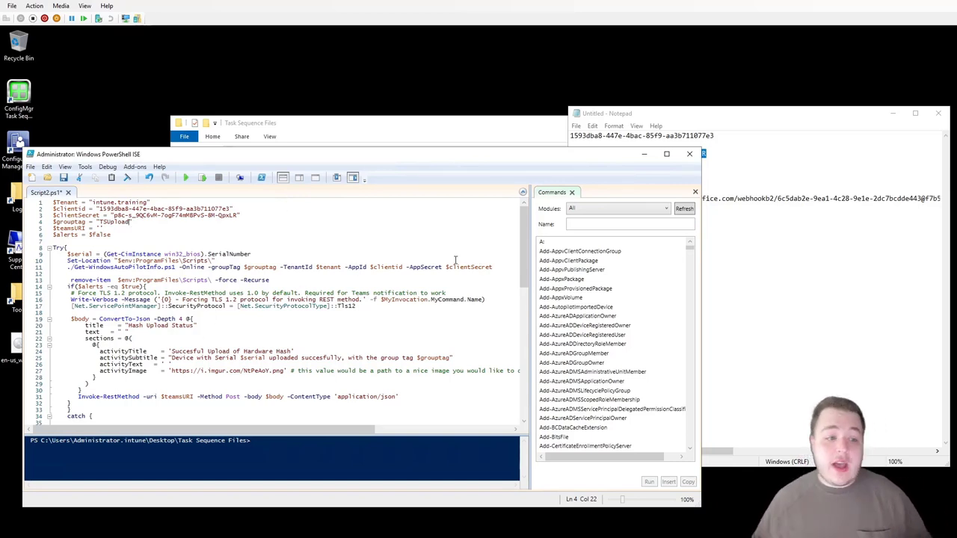
Copy the complete Teams webhook URL from Notepad into the $teamsURI variable of Script2
left_click(813, 198)
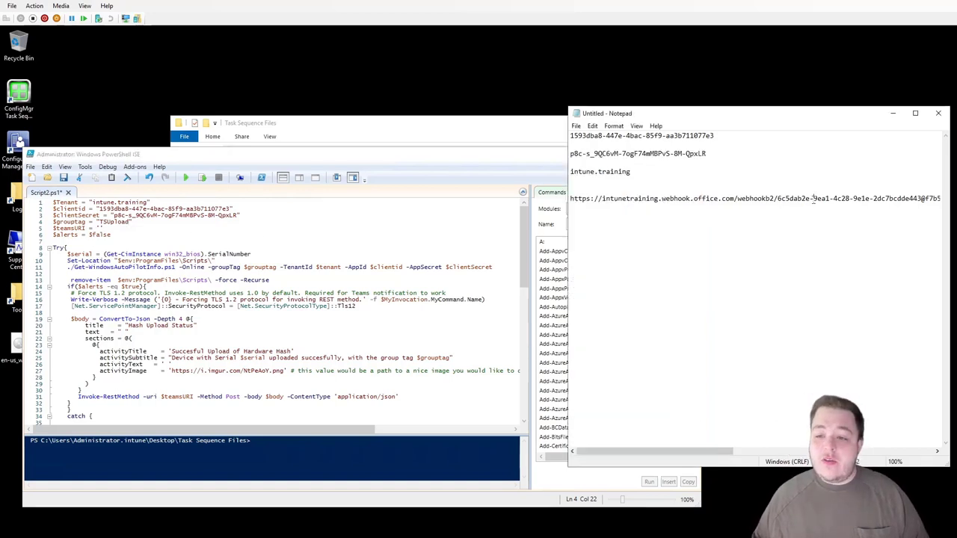
left_click_drag(571, 198, 942, 199)
left_click(96, 222)
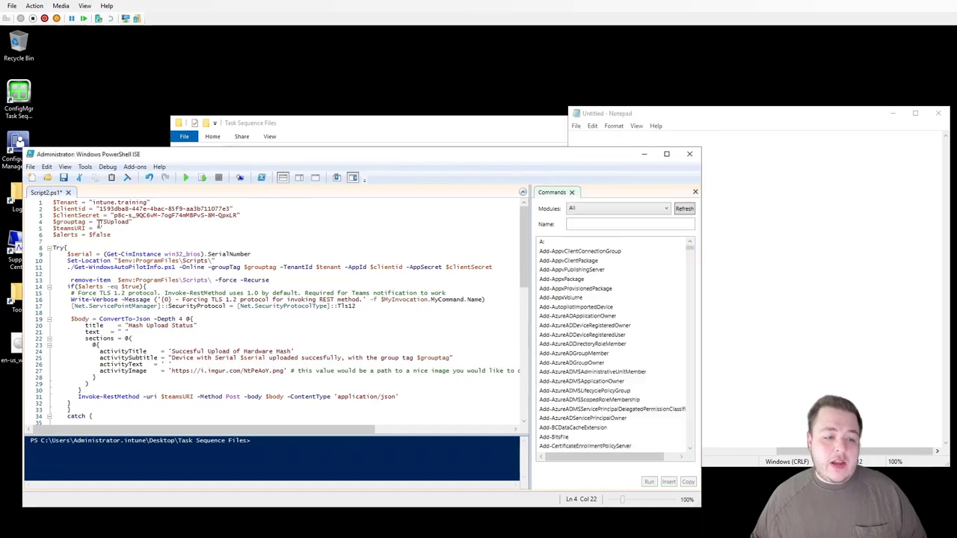
key("ctrl+v")
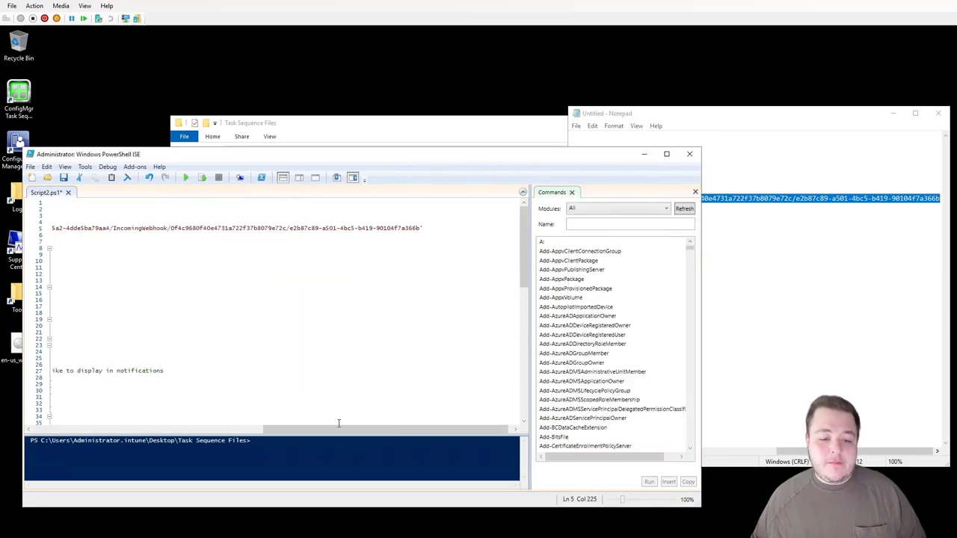
Set the $alerts variable to $true, then save Script2 and close PowerShell ISE
left_click_drag(339, 429, 109, 430)
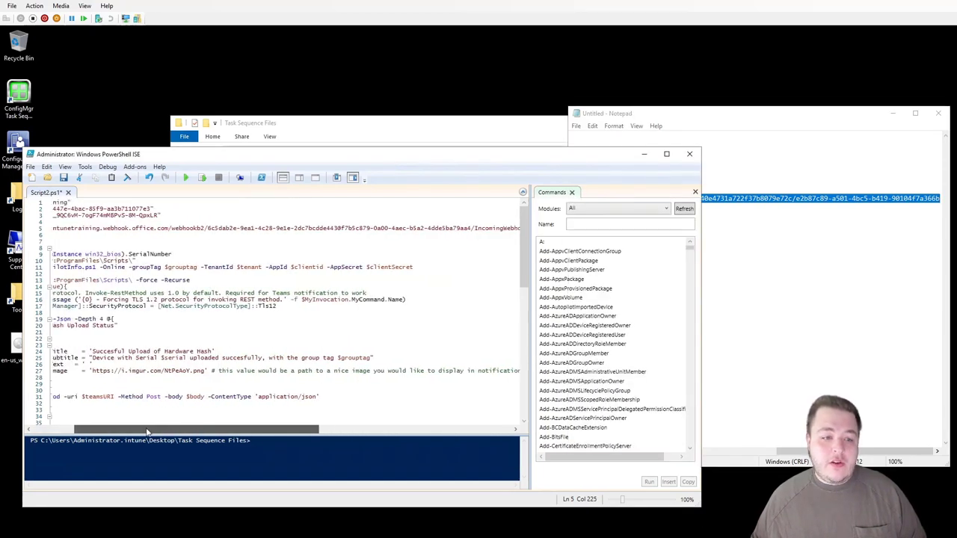
double_click(102, 235)
type("tru")
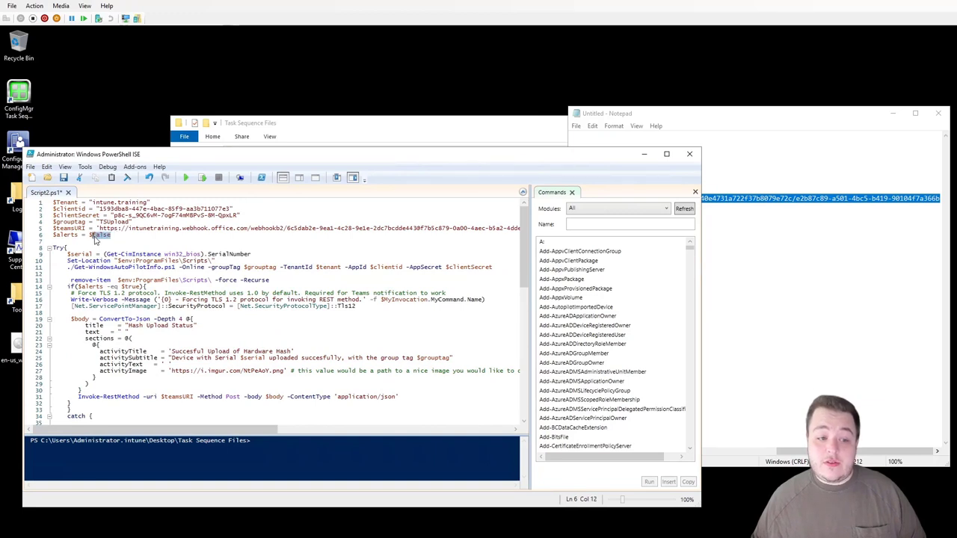
type("e")
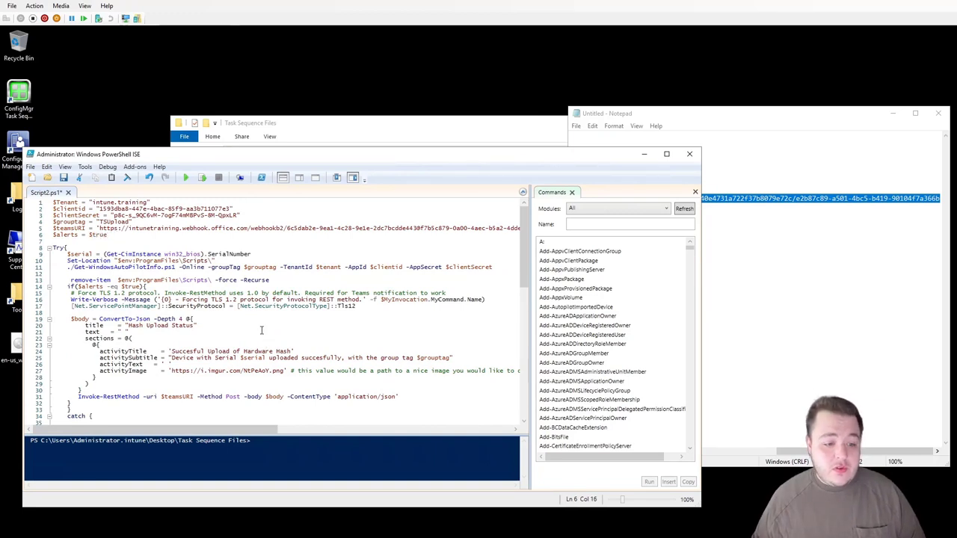
left_click(690, 154)
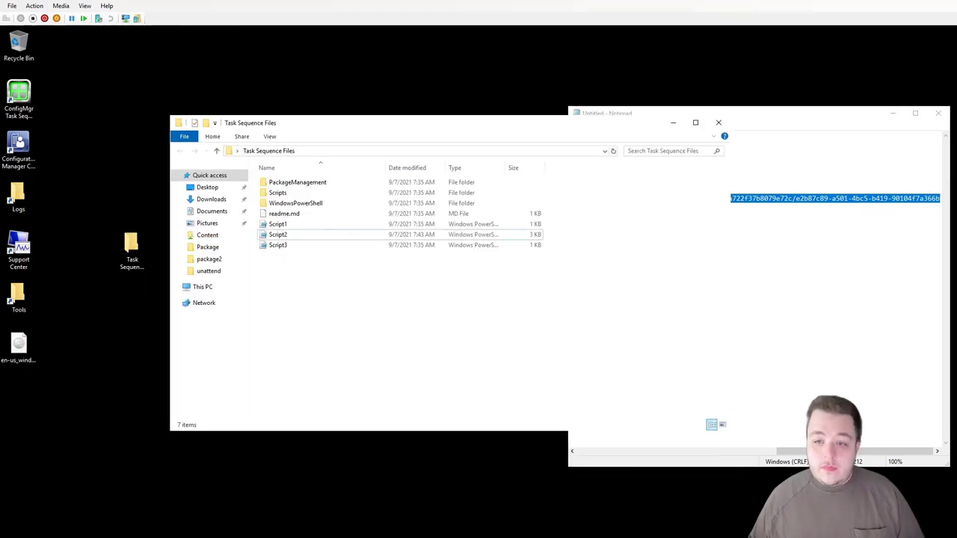
Copy the Task Sequence Files folder from the desktop into the Content share on CM01
right_click(139, 260)
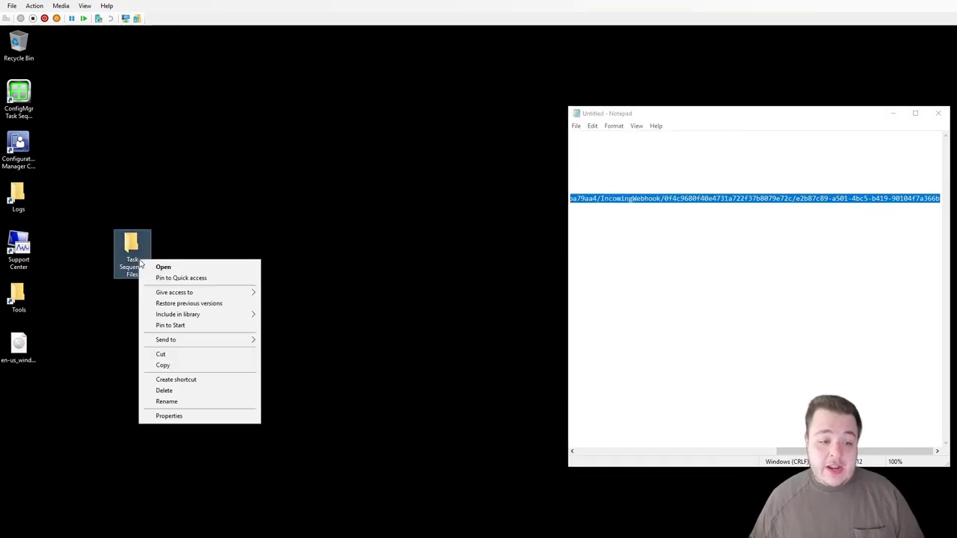
left_click(187, 366)
left_click(400, 320)
key("super+e")
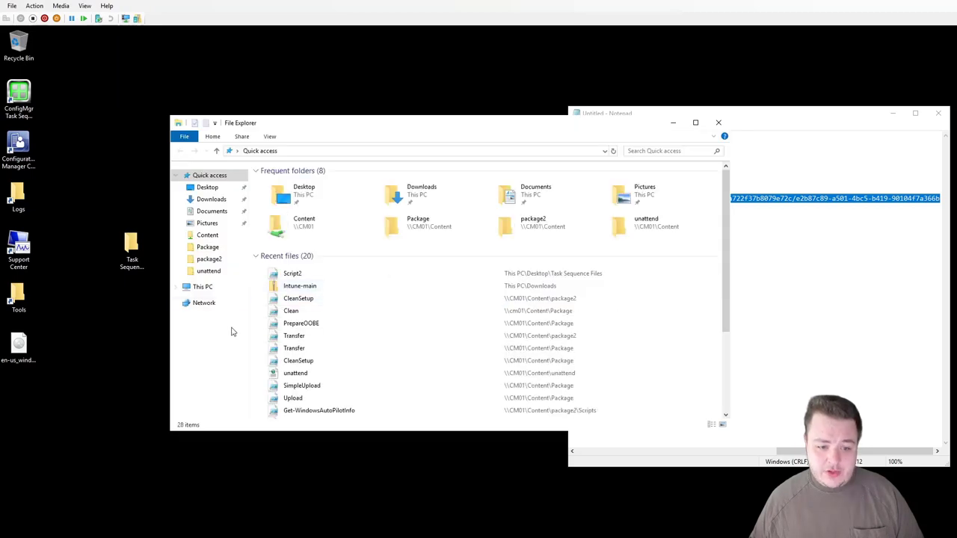
left_click(202, 287)
left_click(208, 223)
left_click(207, 234)
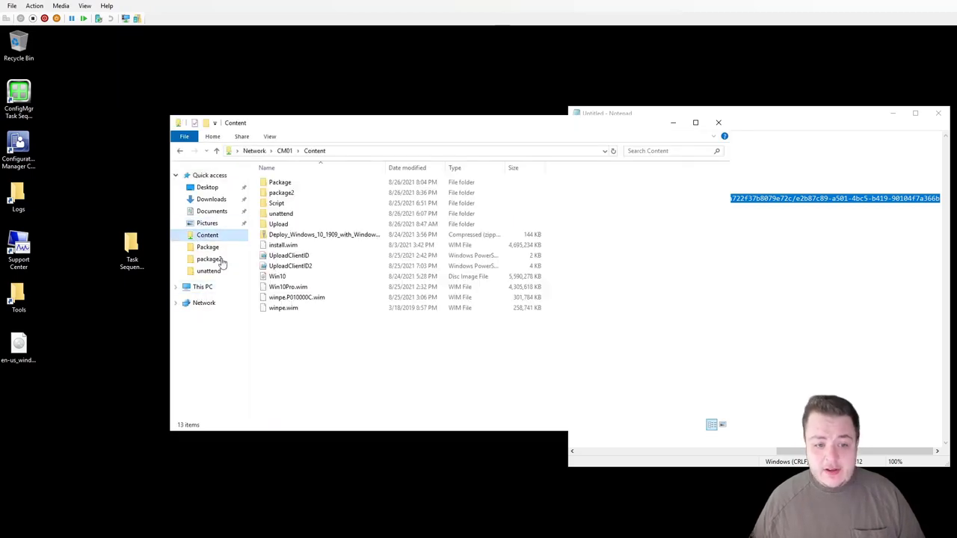
right_click(299, 367)
left_click(339, 433)
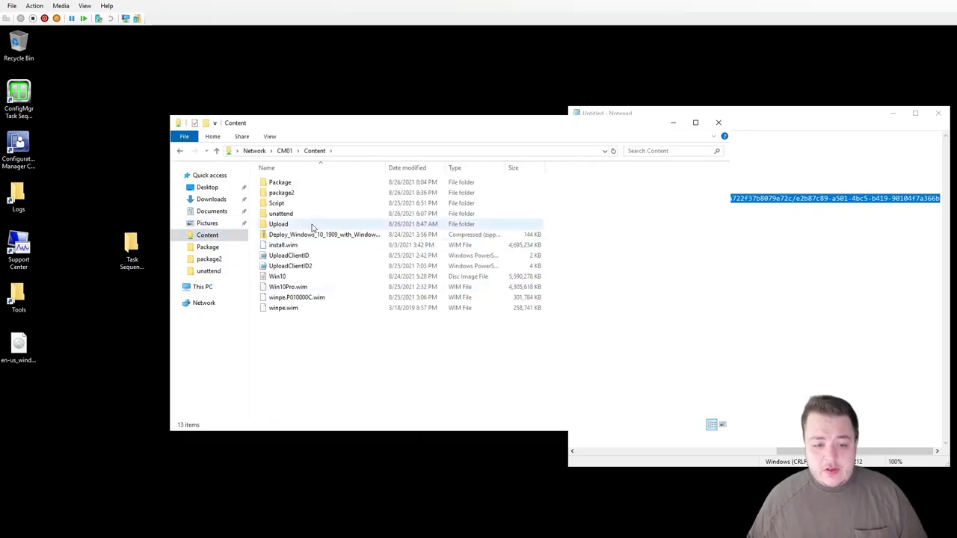
left_click(387, 368)
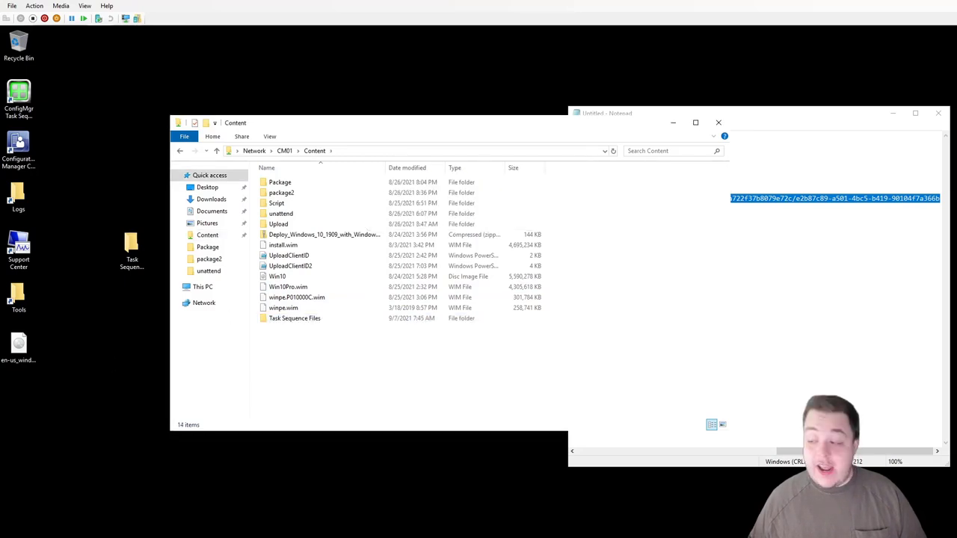
Switch to the Configuration Manager console and start a new package named TaskSequenceFiles in the software library
left_click(172, 507)
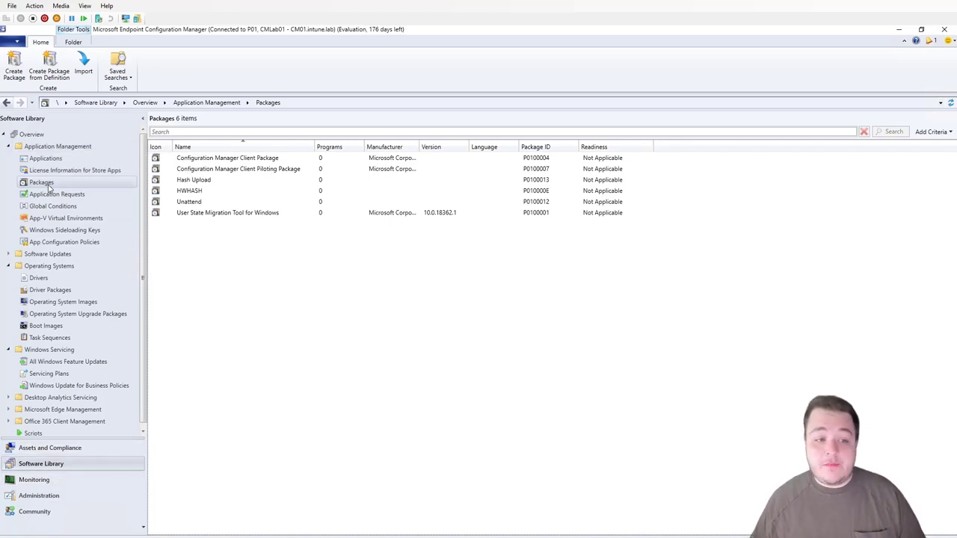
right_click(257, 258)
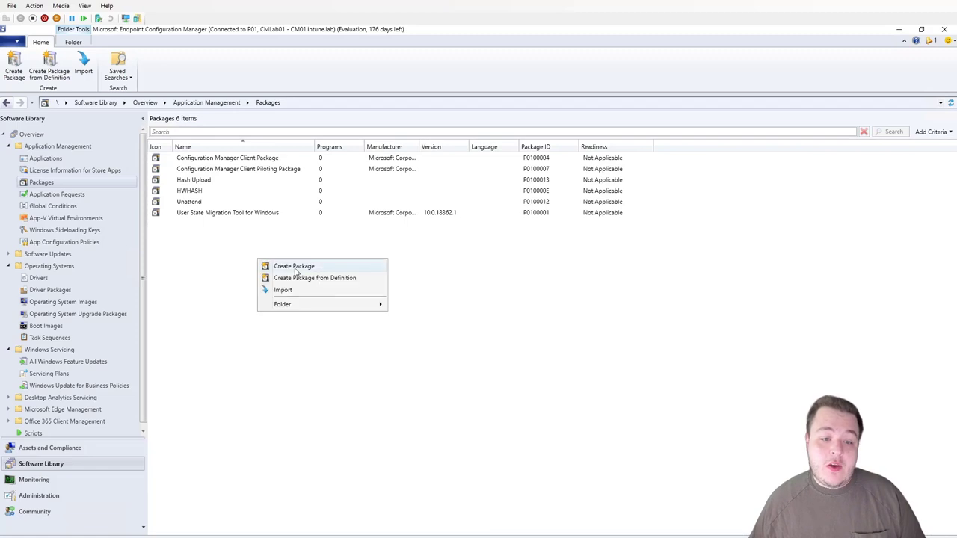
left_click(294, 267)
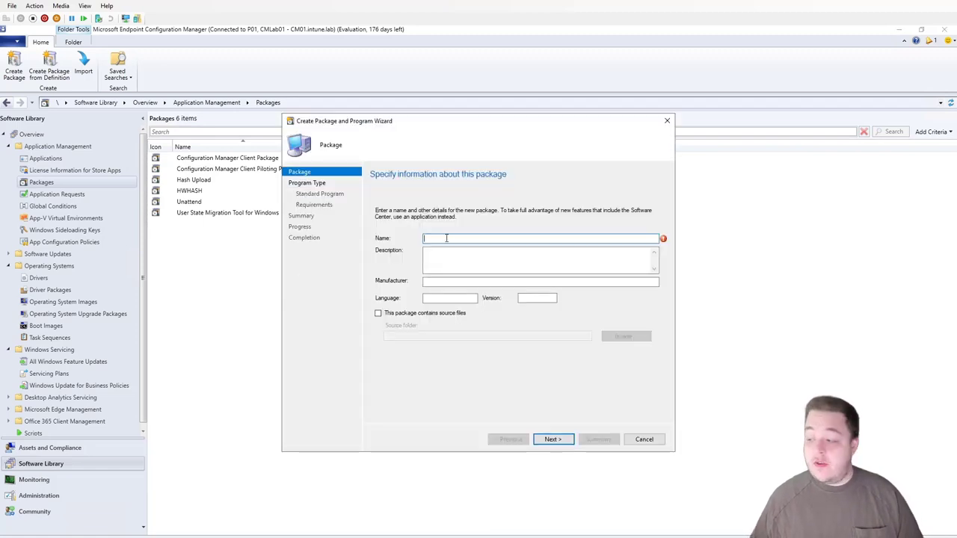
type("TaskS")
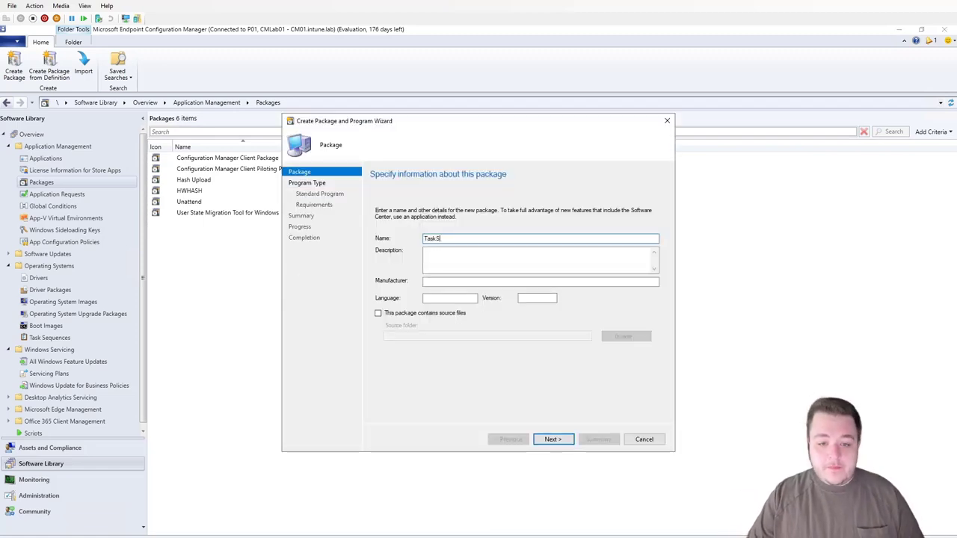
type("equenceFil")
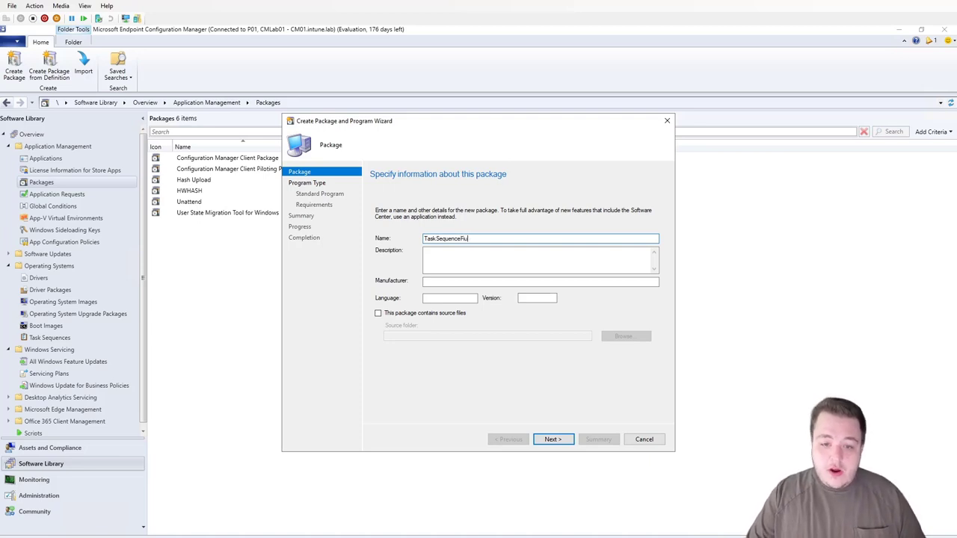
type("es")
Mark the package as containing source files and set its source folder to the network path \\cm01\Content\Task Sequence Files
left_click(442, 317)
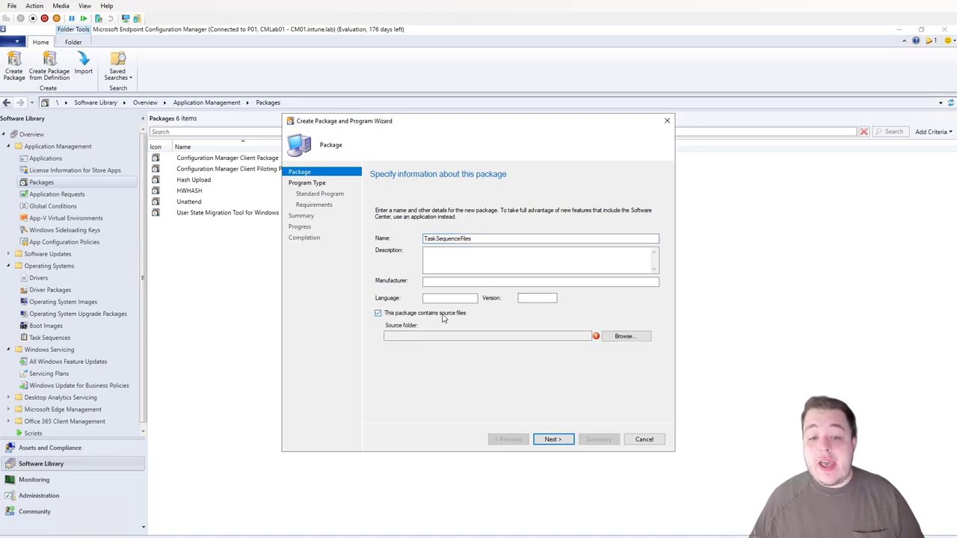
left_click(625, 337)
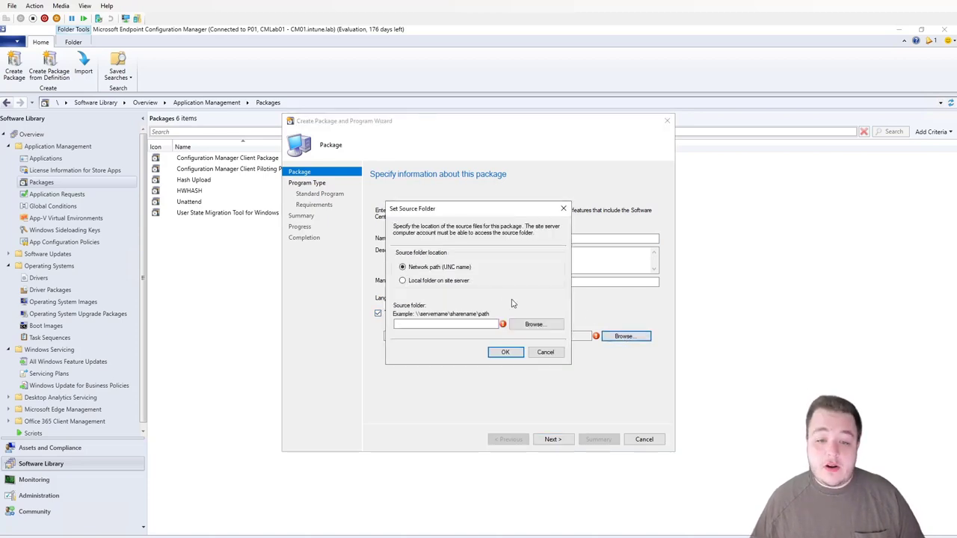
left_click(533, 323)
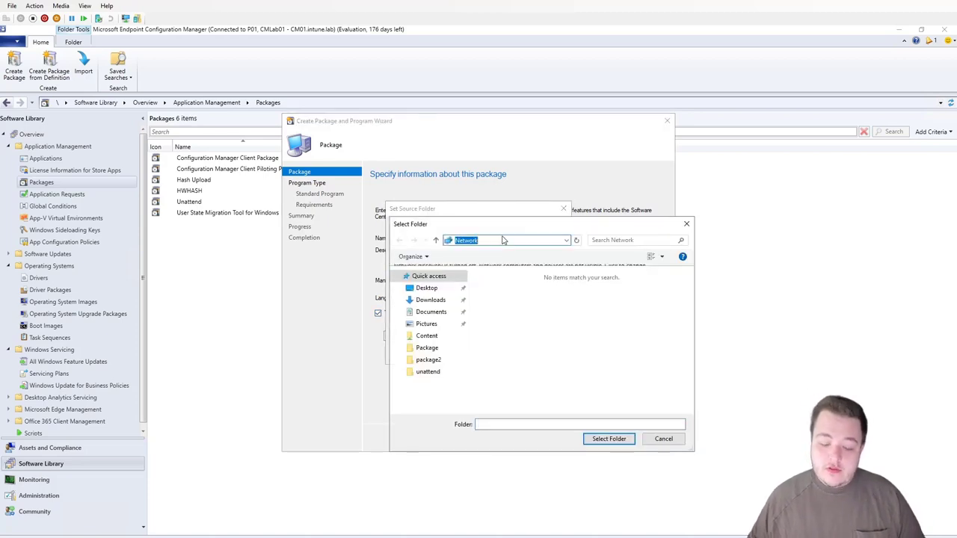
type("\\\\cm01")
key("Return")
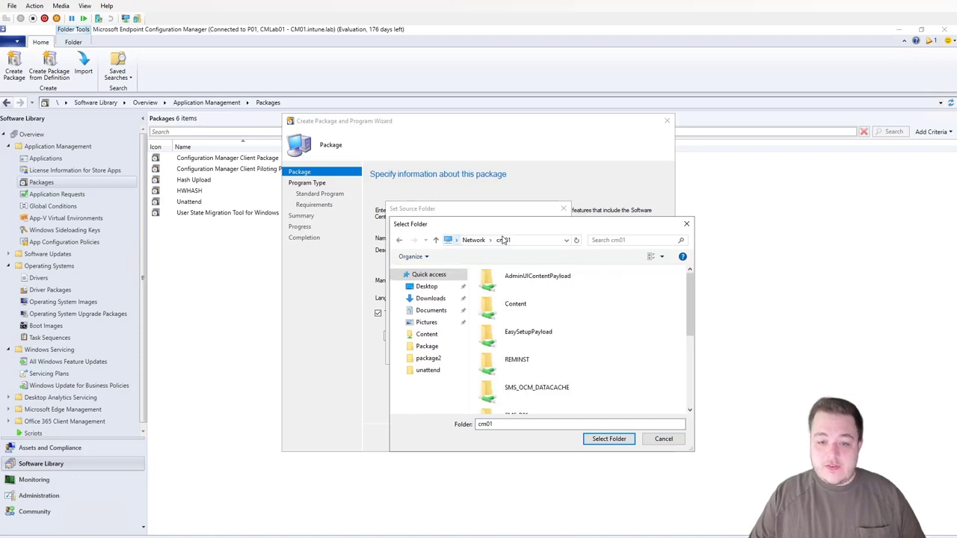
double_click(528, 304)
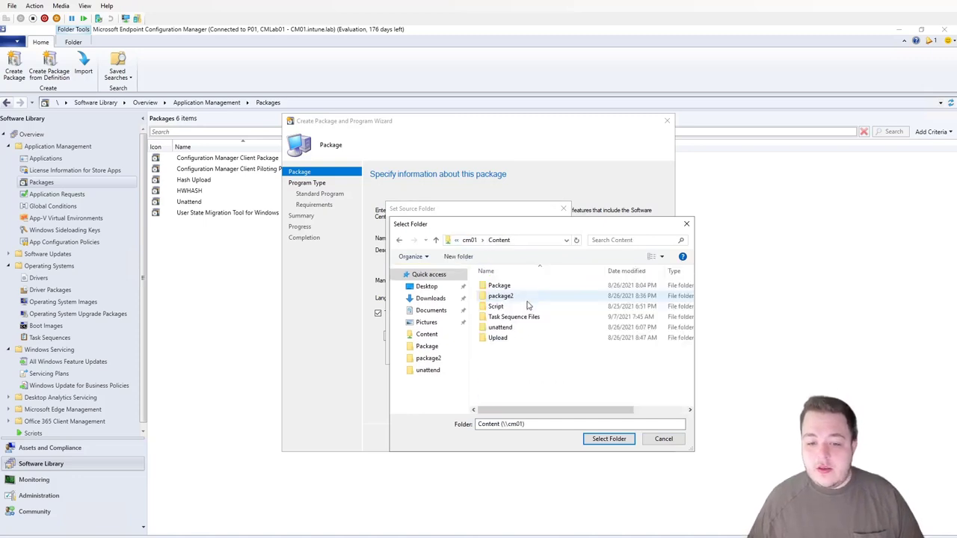
left_click(575, 318)
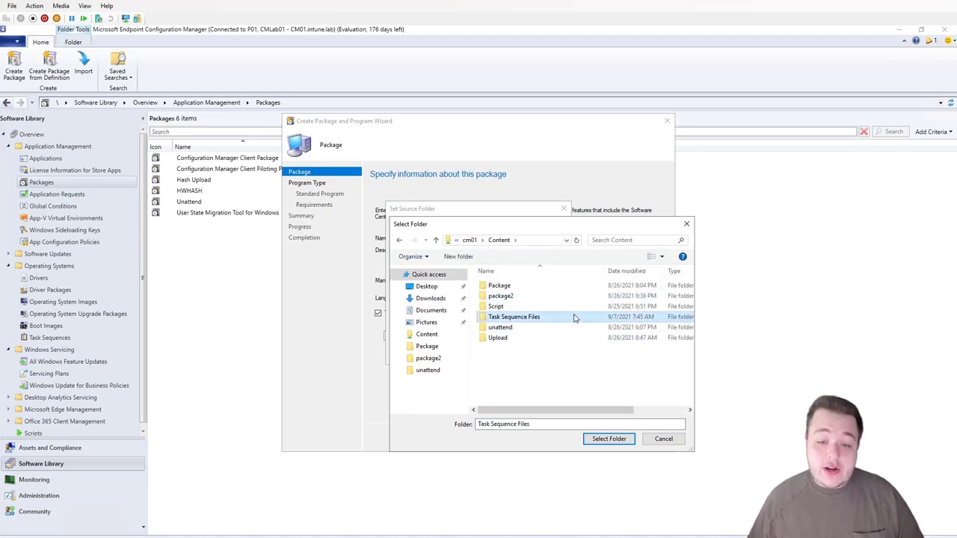
left_click(610, 439)
left_click(494, 354)
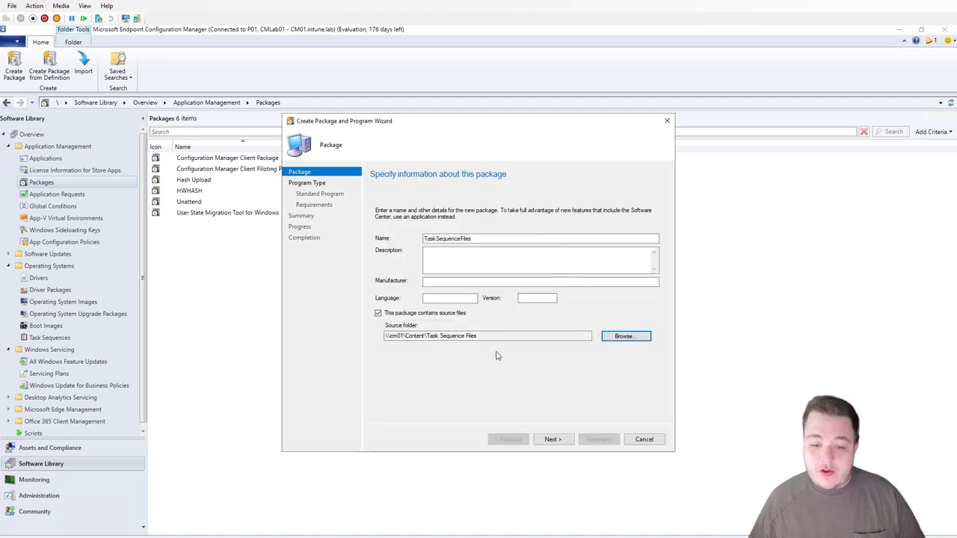
Choose not to create a program for the package and complete the package wizard
left_click(553, 440)
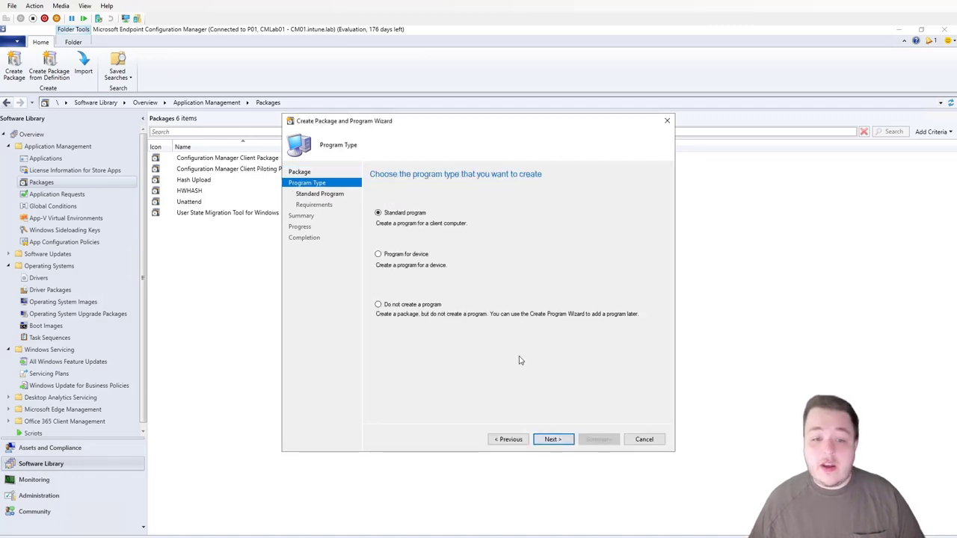
left_click(406, 305)
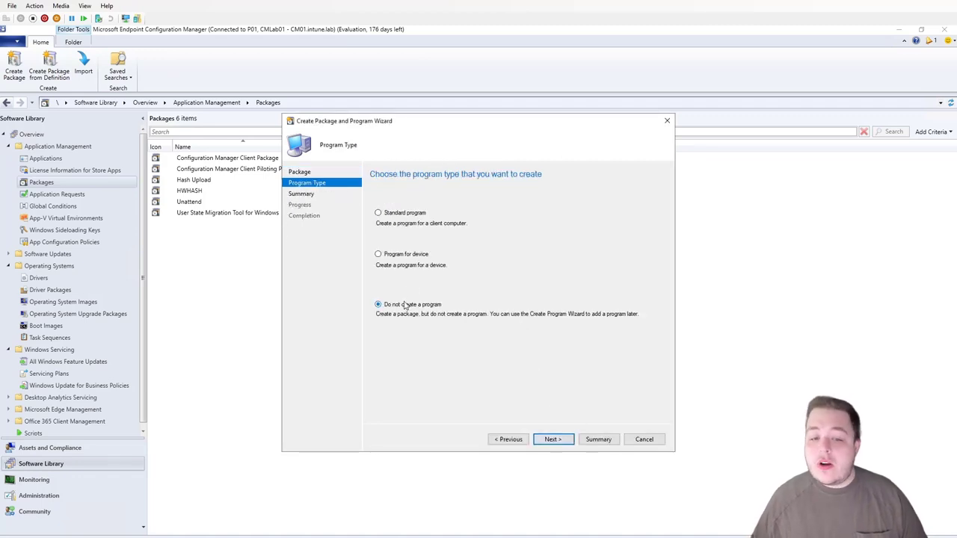
left_click(558, 441)
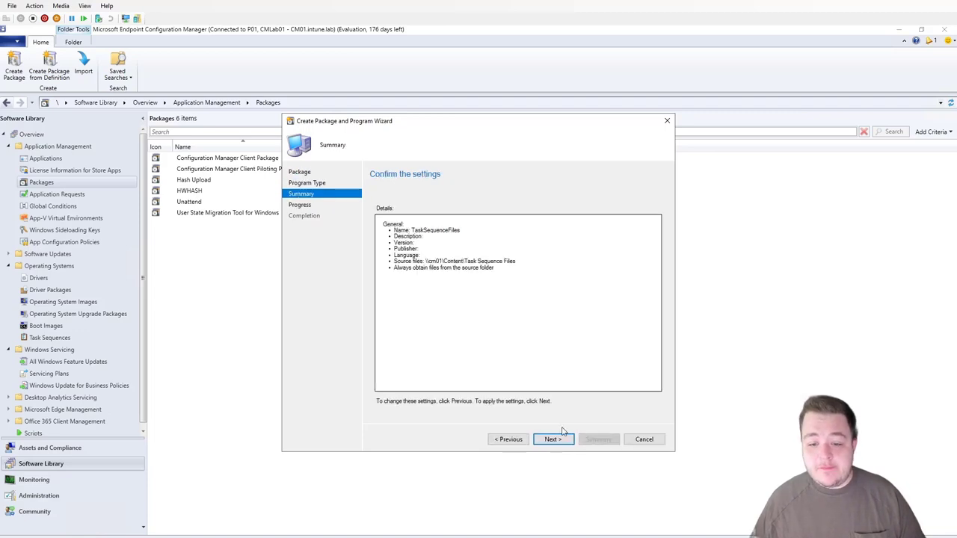
left_click(555, 441)
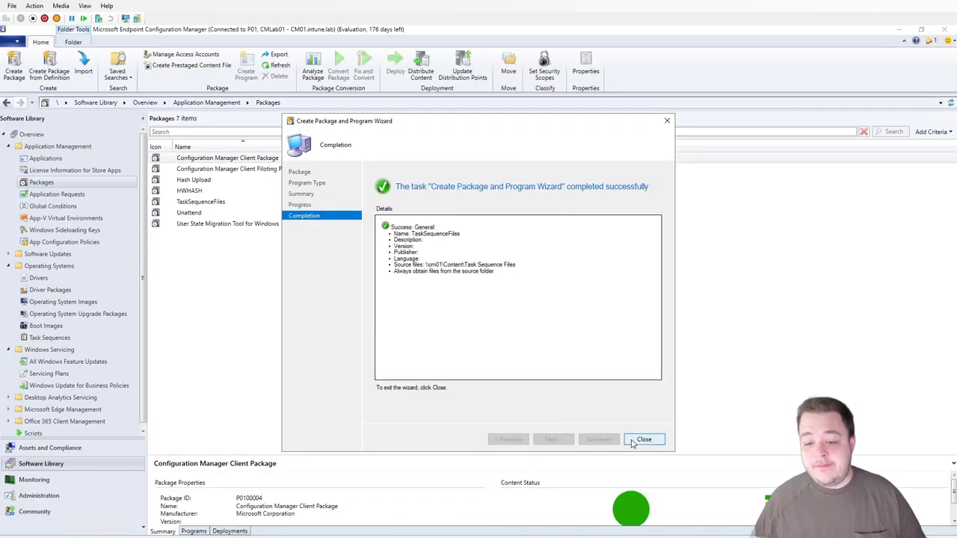
left_click(643, 440)
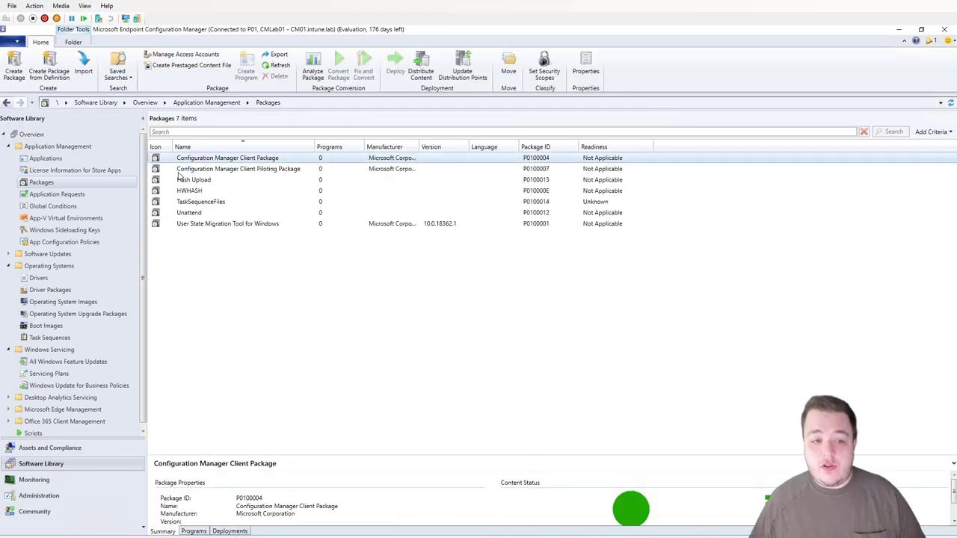
Distribute the TaskSequenceFiles package content to the CM01.INTUNE.LAB distribution point
left_click(231, 201)
right_click(231, 203)
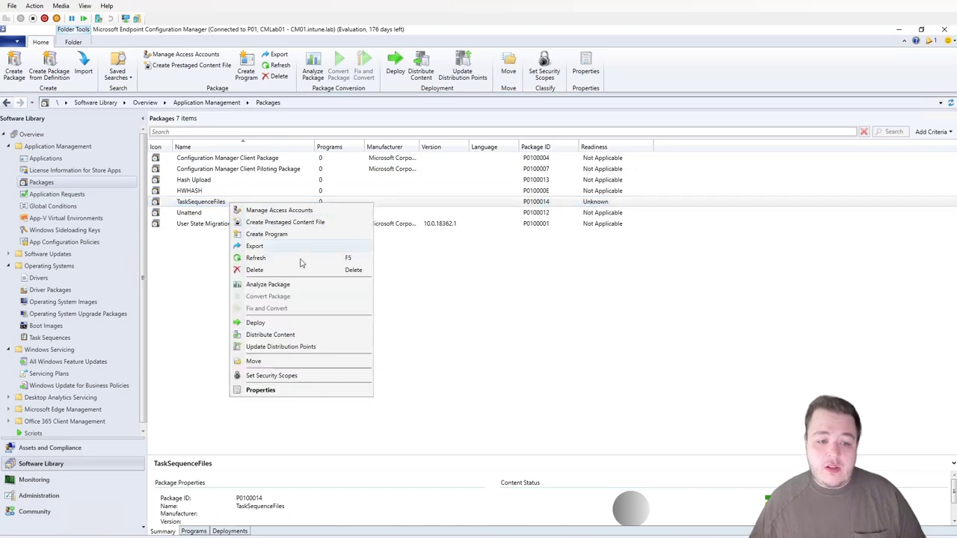
left_click(322, 336)
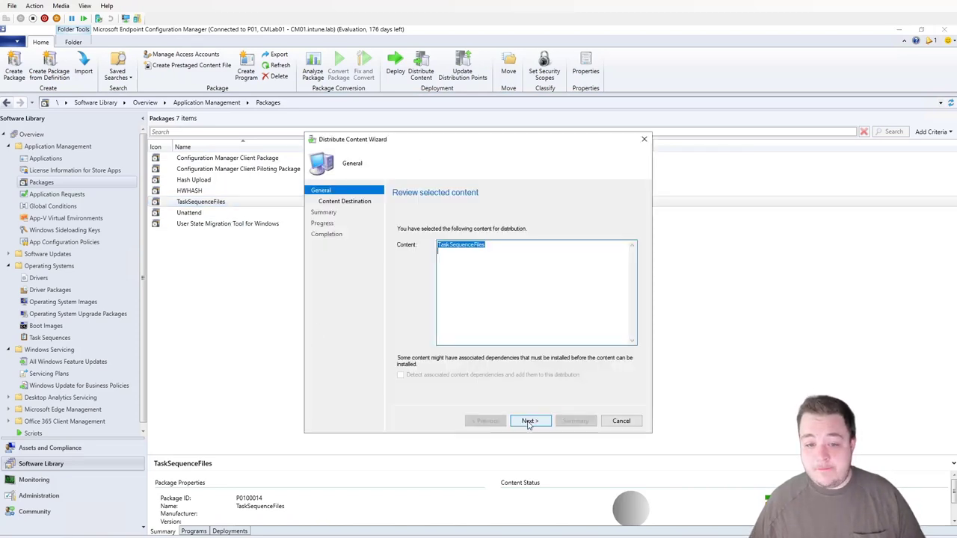
left_click(530, 421)
left_click(609, 271)
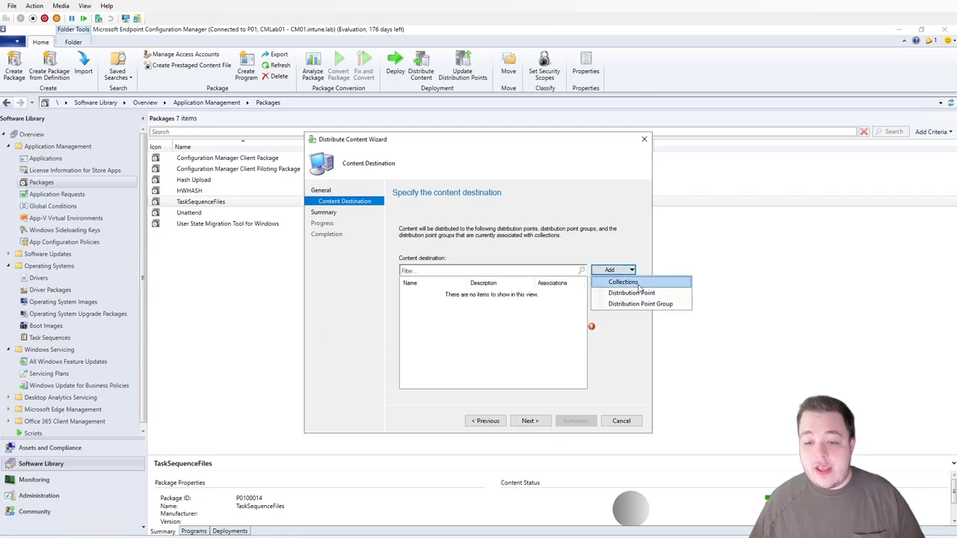
left_click(623, 291)
left_click_drag(475, 144, 562, 139)
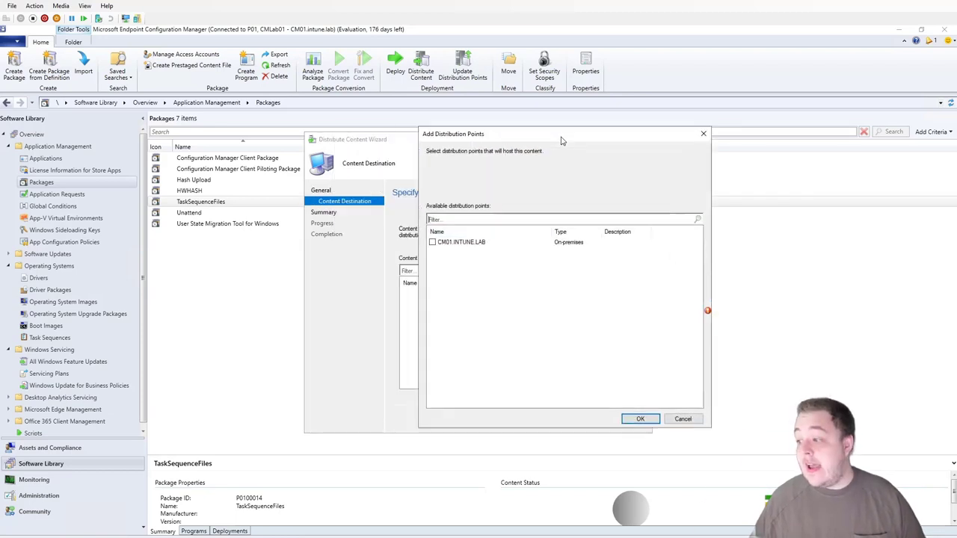
left_click(434, 243)
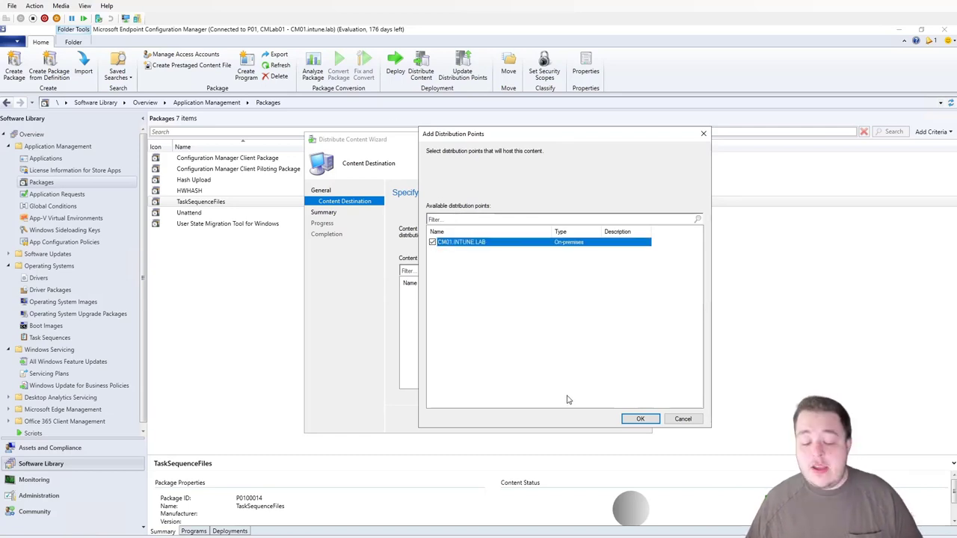
left_click(640, 419)
left_click(534, 423)
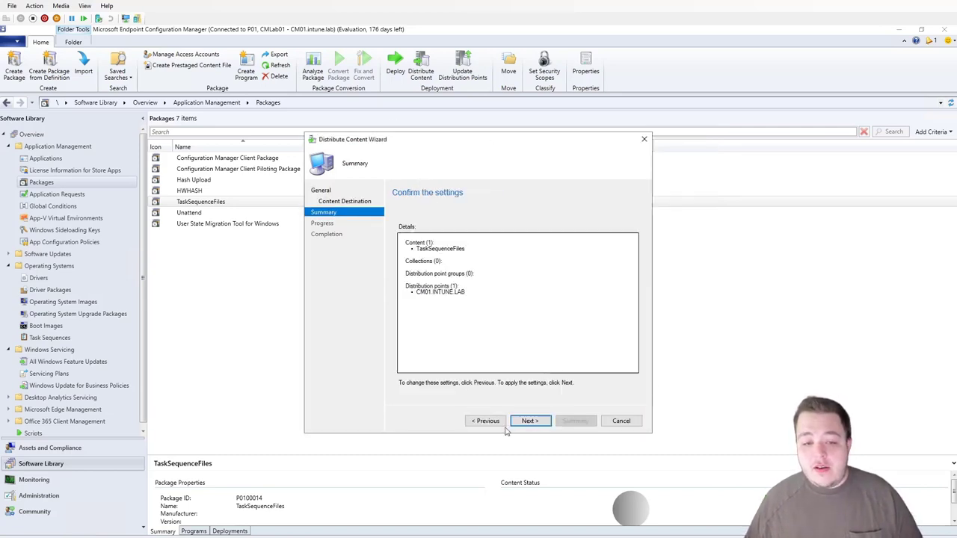
left_click(537, 422)
left_click(621, 421)
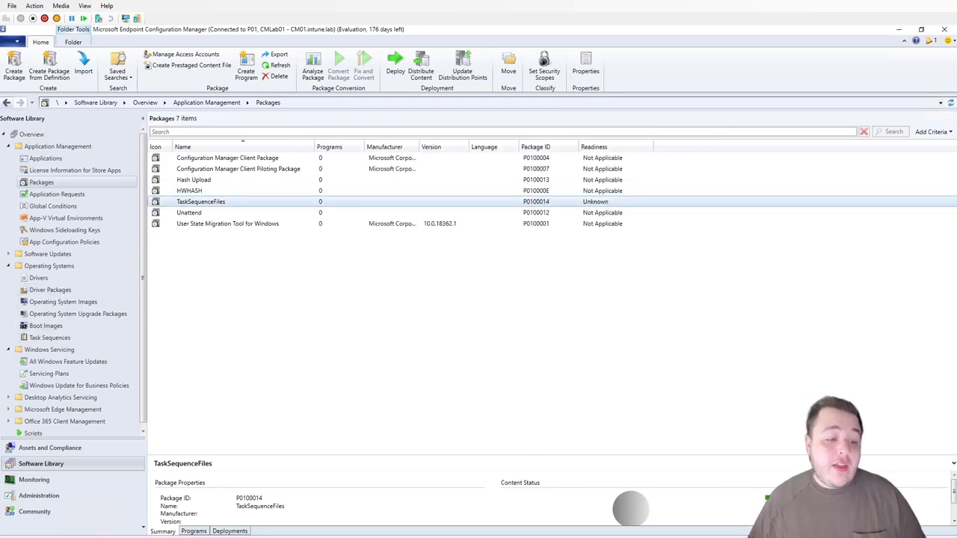
Start a new task sequence of the type that installs an existing image package
left_click(50, 337)
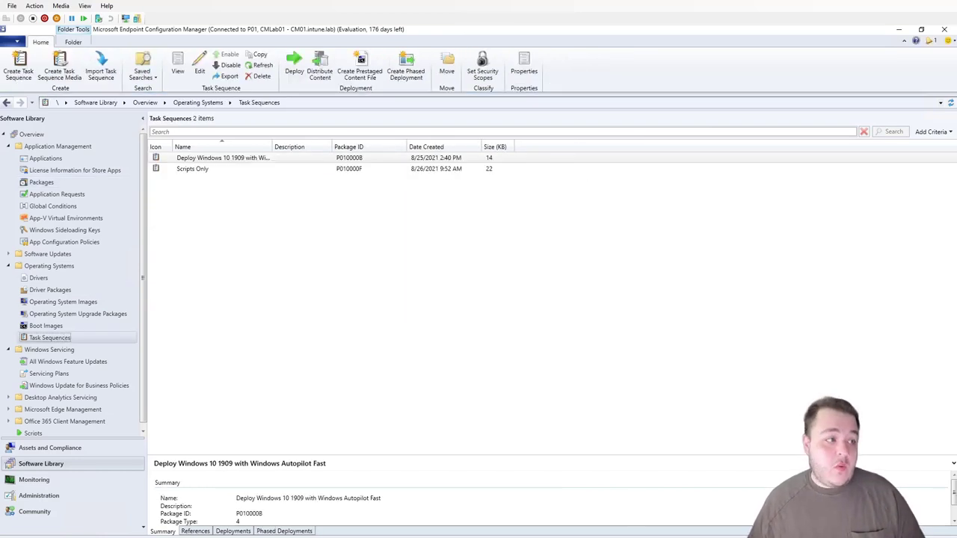
right_click(244, 207)
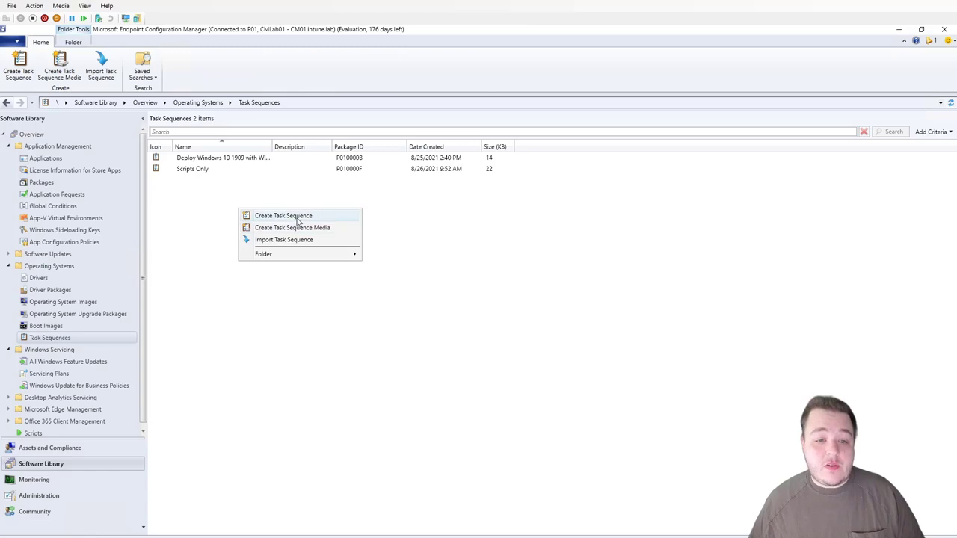
left_click(360, 174)
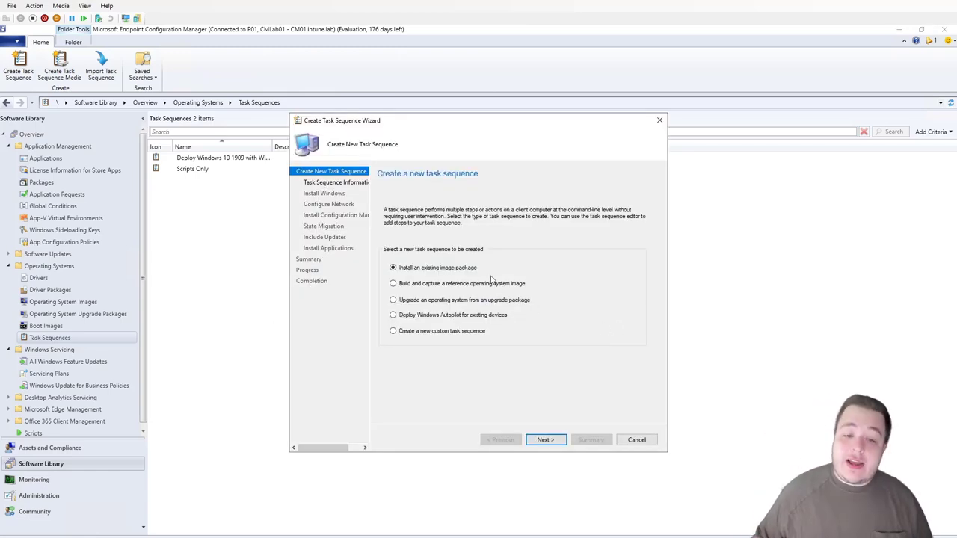
left_click(545, 440)
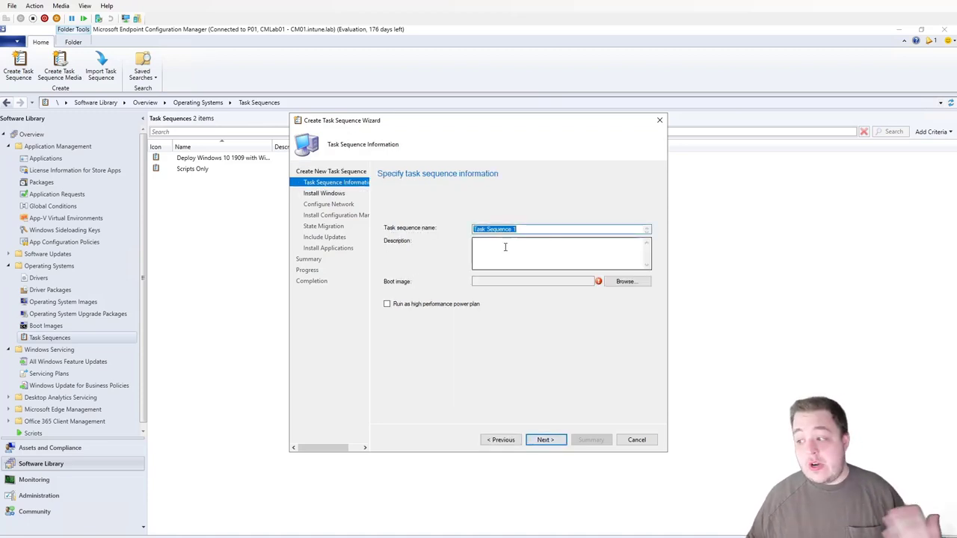
Name the task sequence TS and assign it the boot image (x64) 10.0.18362.1
type("S")
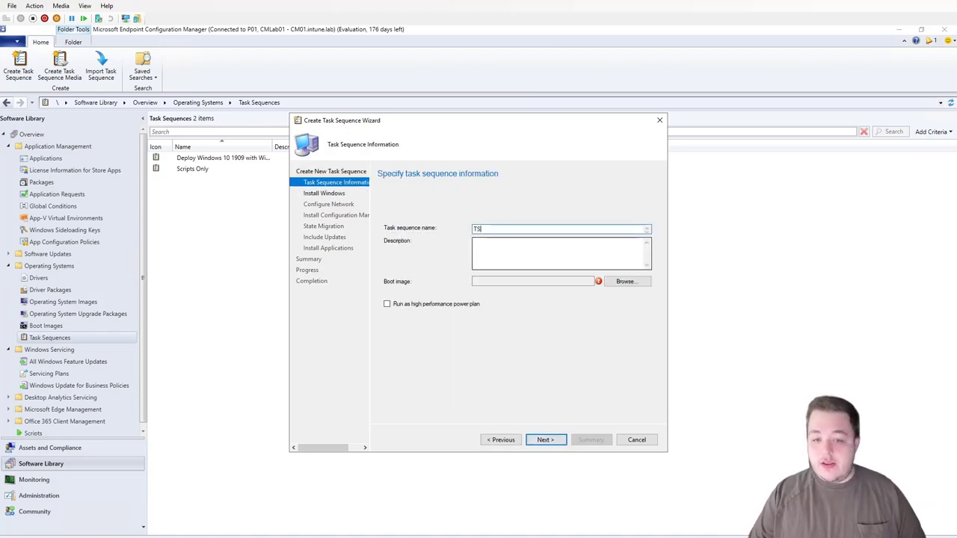
left_click(636, 282)
left_click(456, 210)
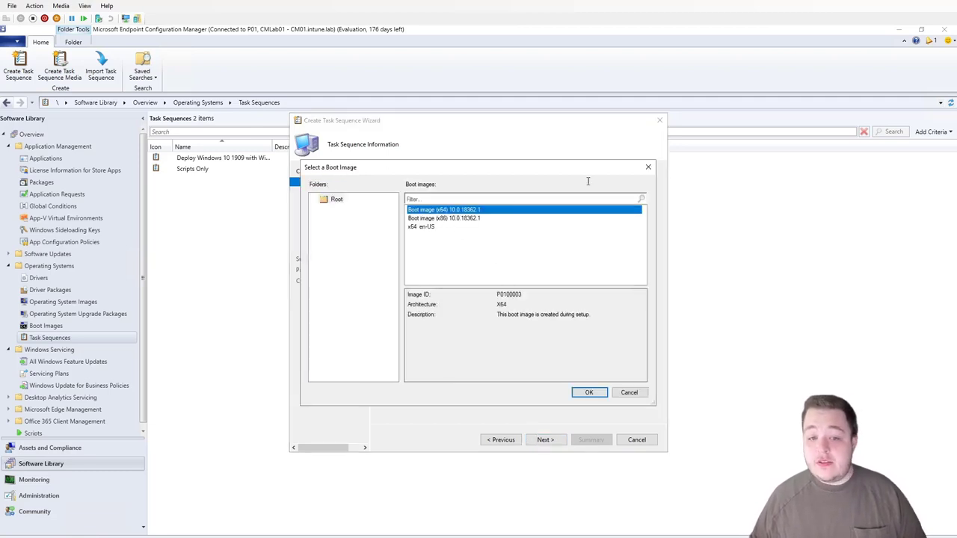
left_click(589, 392)
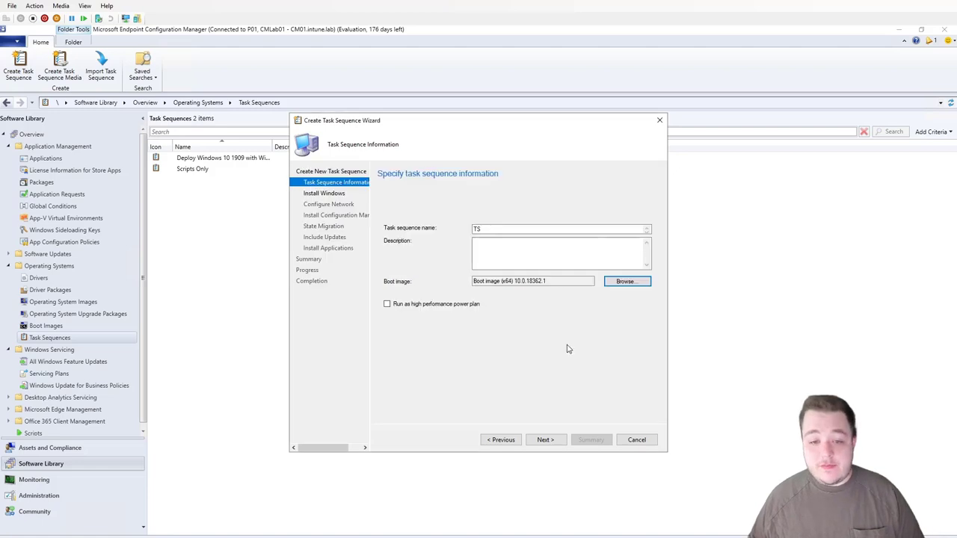
left_click(564, 439)
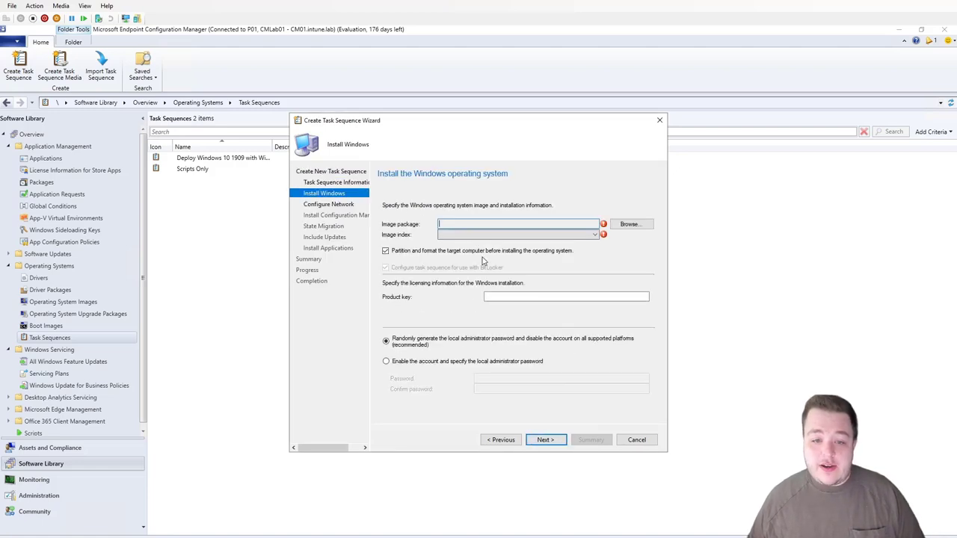
Select 1-Windows-10-Pro.wim en-US as the operating system image package for the task sequence
left_click(628, 224)
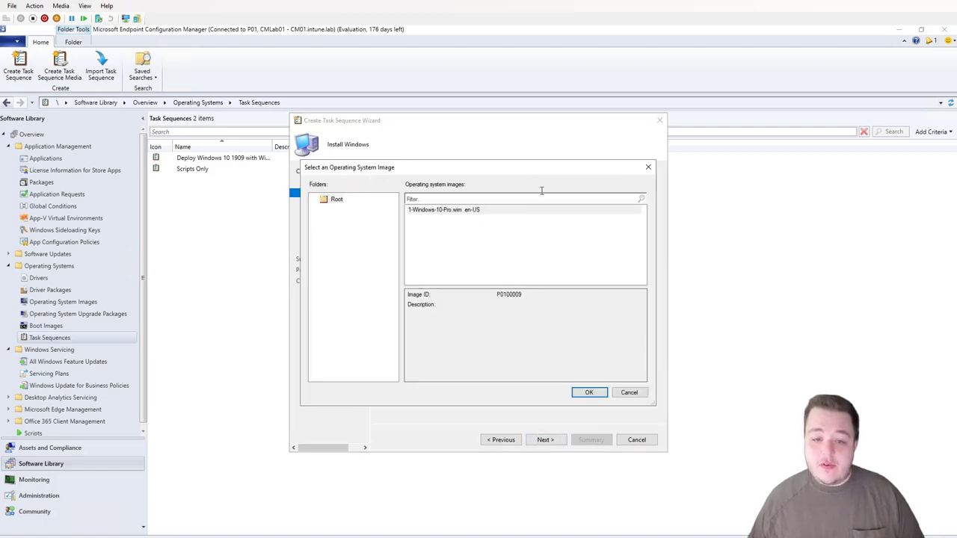
left_click_drag(617, 175, 835, 165)
left_click(696, 204)
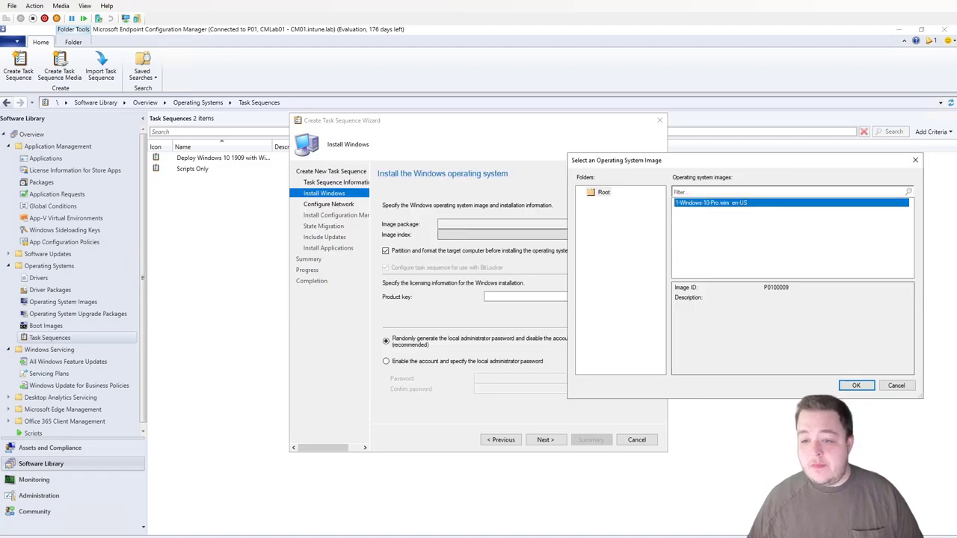
left_click(856, 386)
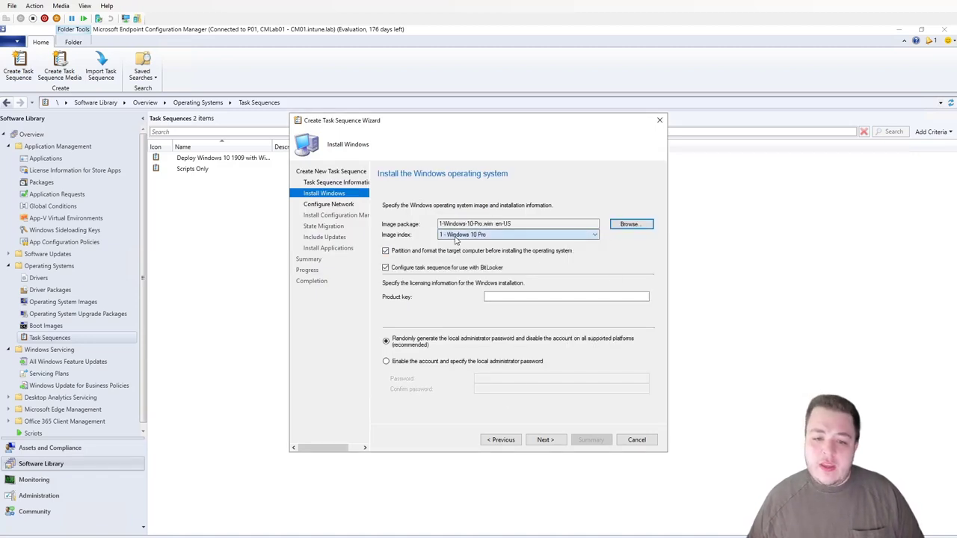
Choose image index 1 - Windows 10 Pro and accept the remaining default Windows installation settings
left_click(487, 235)
left_click(481, 242)
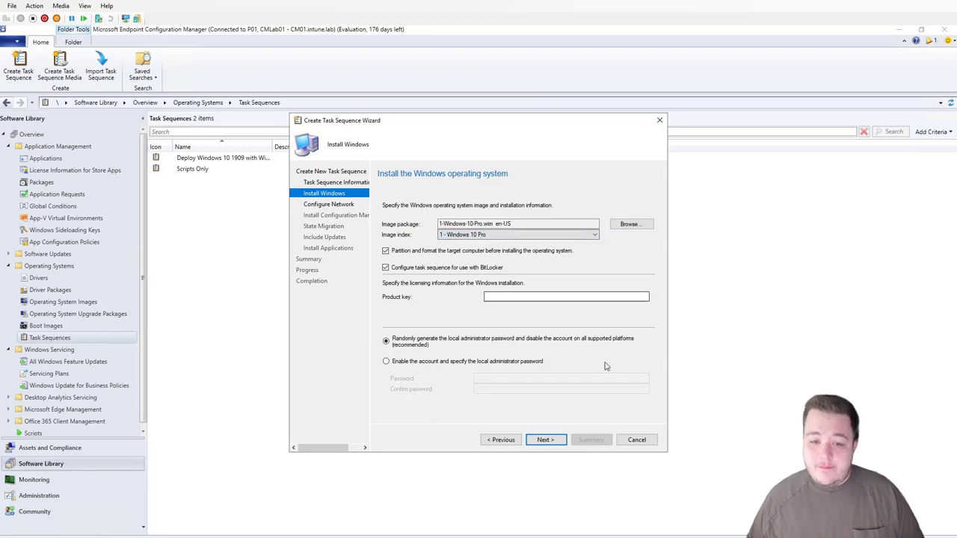
left_click(552, 441)
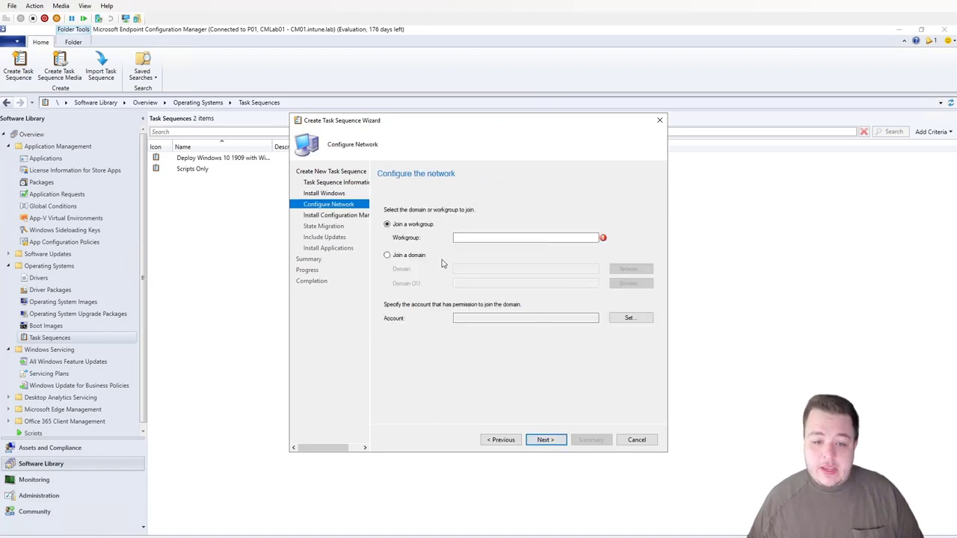
Set the task sequence to join the workgroup Random and accept the default Configuration Manager Client Package
left_click(489, 237)
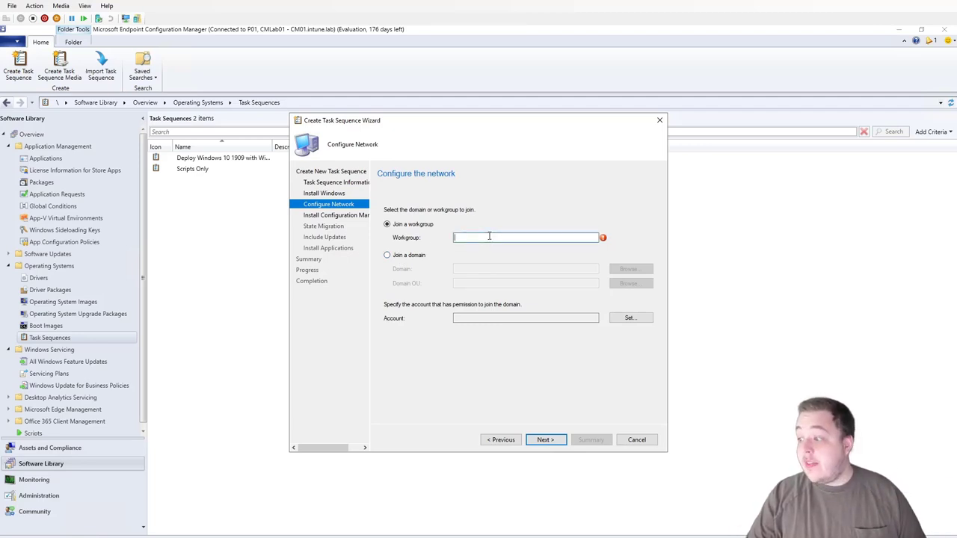
type("Ranh")
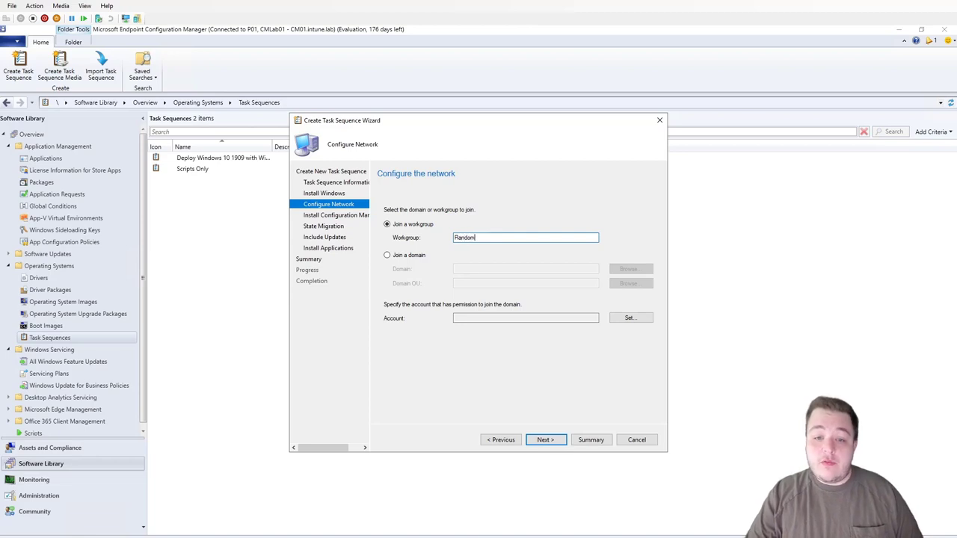
left_click(543, 441)
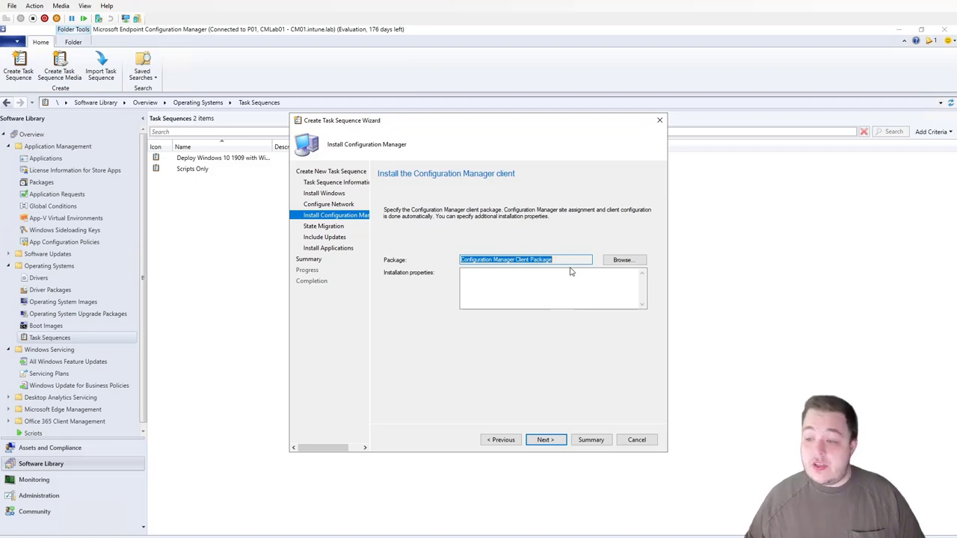
left_click(545, 440)
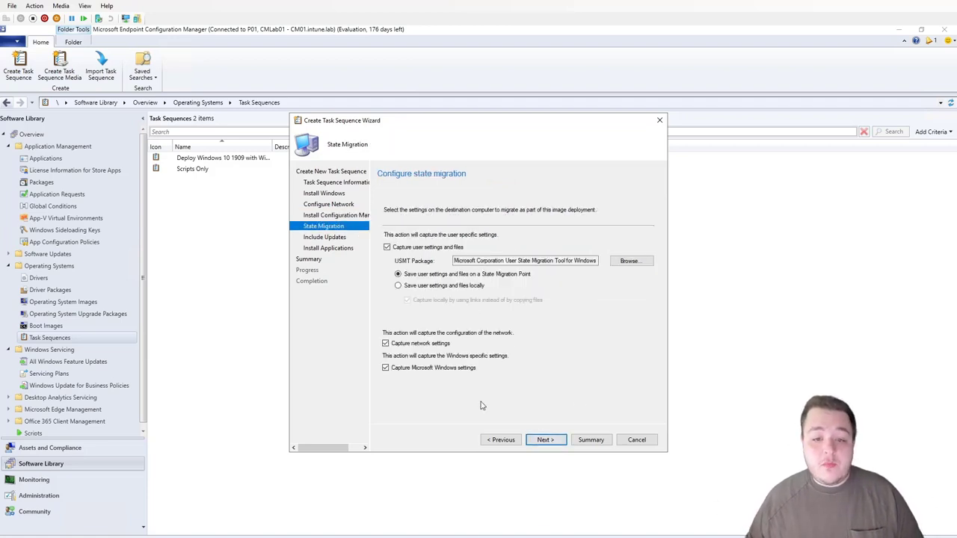
Turn off capturing of user, network and Windows settings, and finish creating the task sequence without software updates or applications
left_click(387, 247)
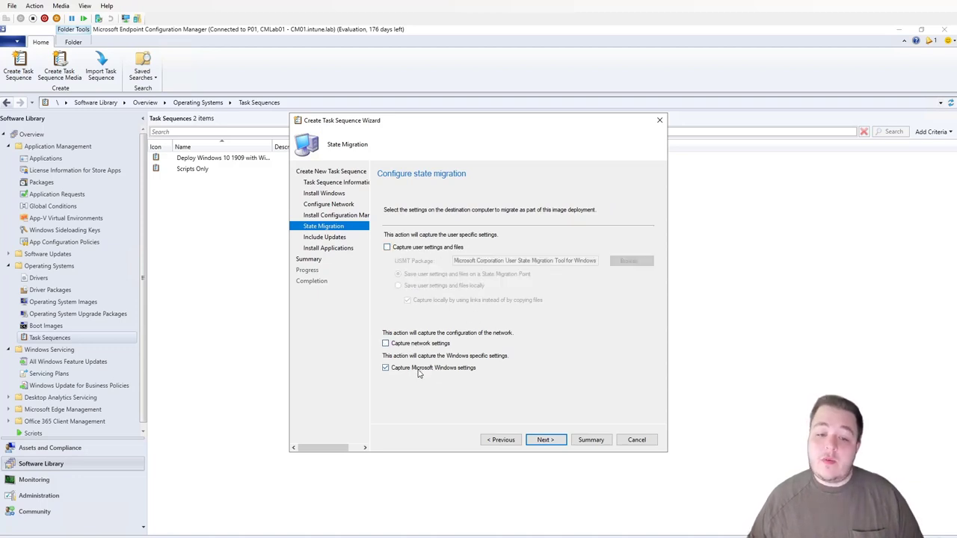
left_click(551, 442)
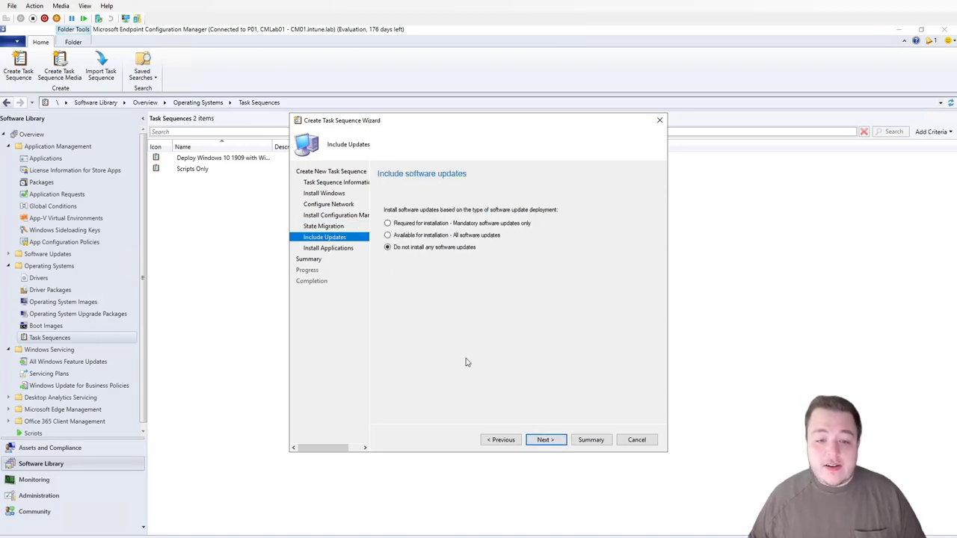
left_click(559, 442)
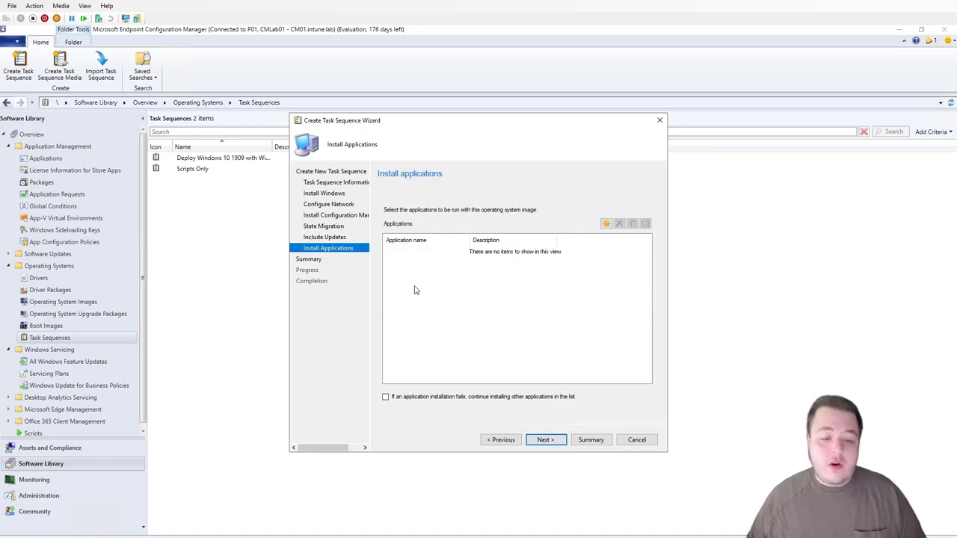
left_click(551, 443)
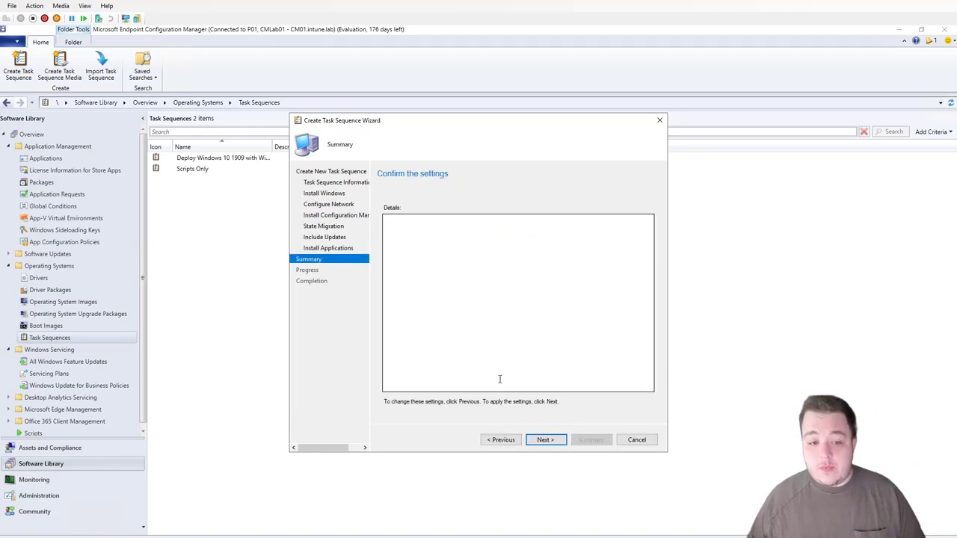
left_click(549, 443)
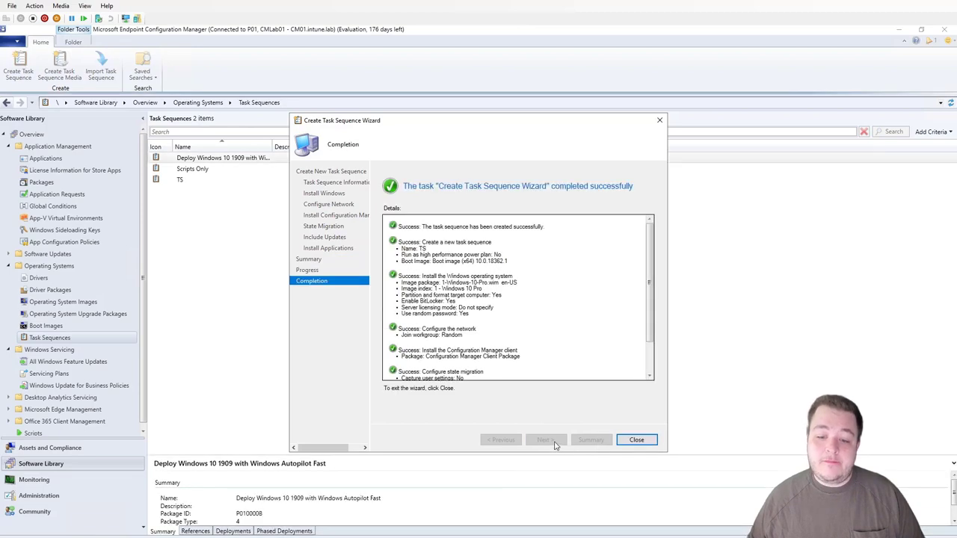
left_click(636, 439)
Open the TS task sequence for editing and delete its Capture Files and Settings group
left_click(204, 184)
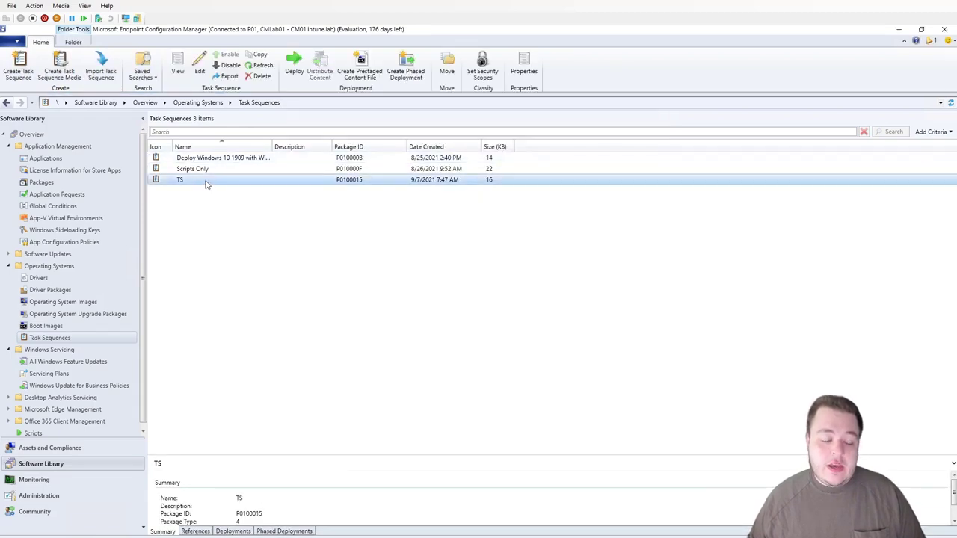
right_click(192, 181)
left_click(250, 196)
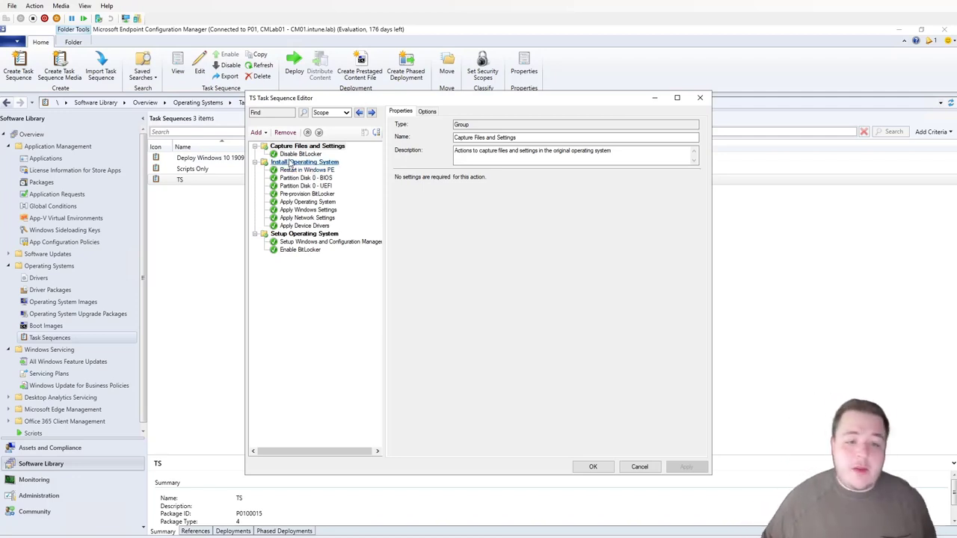
left_click(297, 148)
key("Delete")
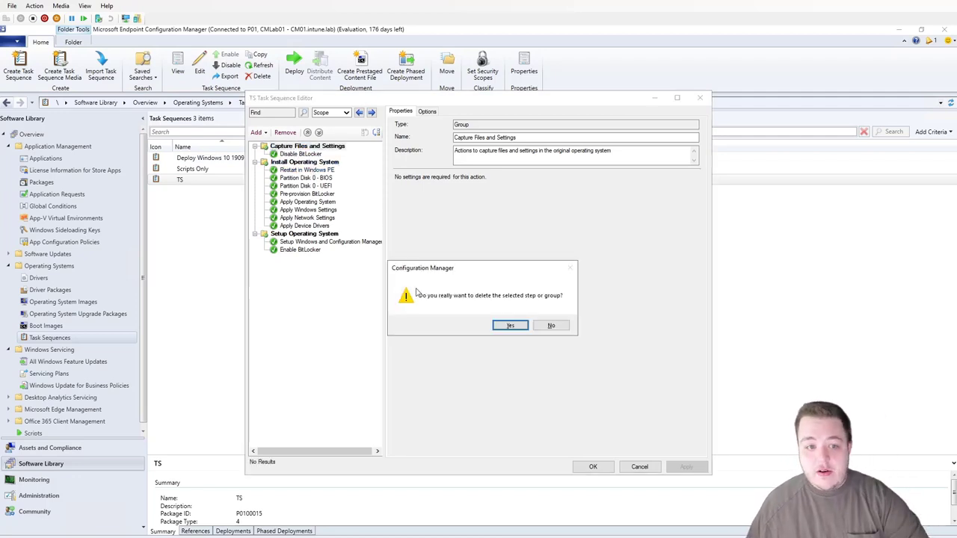
left_click(507, 327)
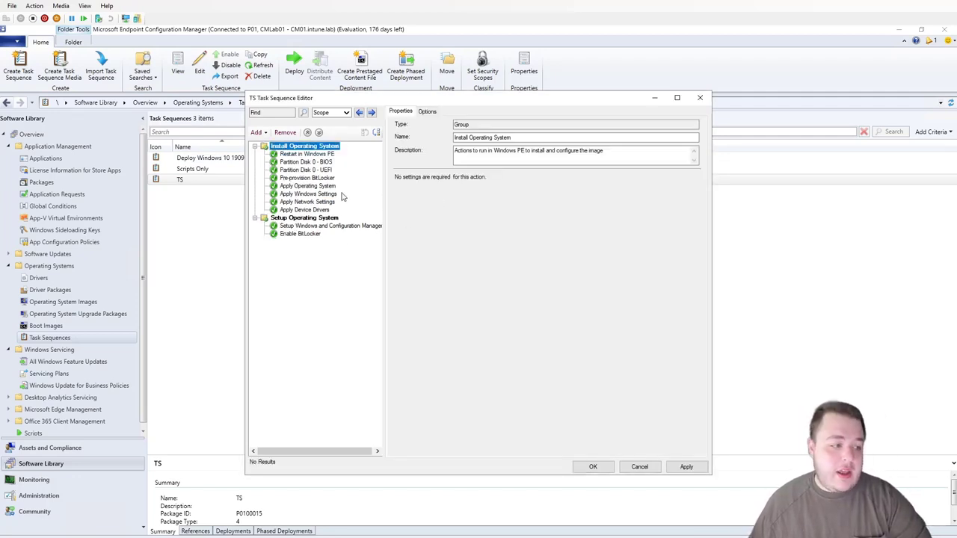
Review the restart and disk partition steps, and delete the Pre-provision BitLocker step from the Install Operating System group
left_click(314, 154)
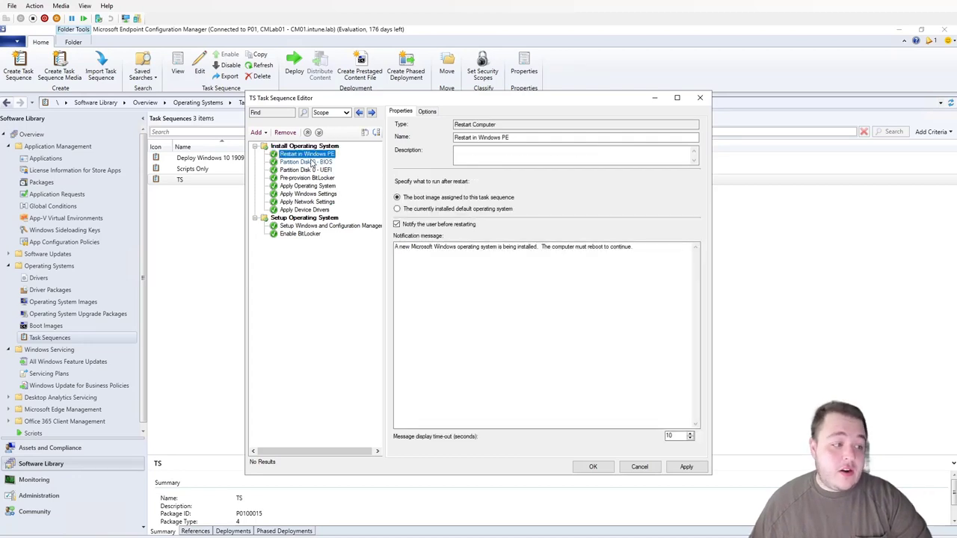
left_click(311, 162)
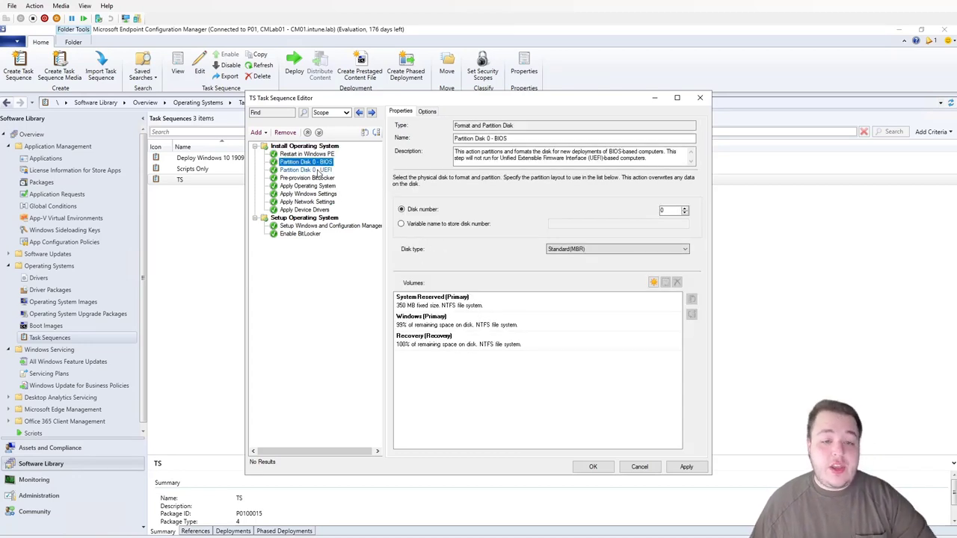
left_click(319, 171)
left_click(323, 178)
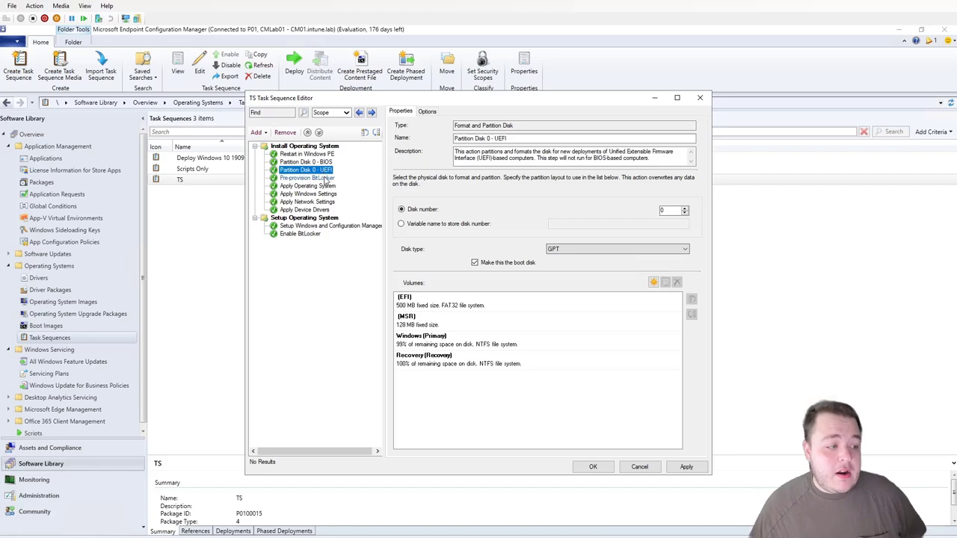
key("Delete")
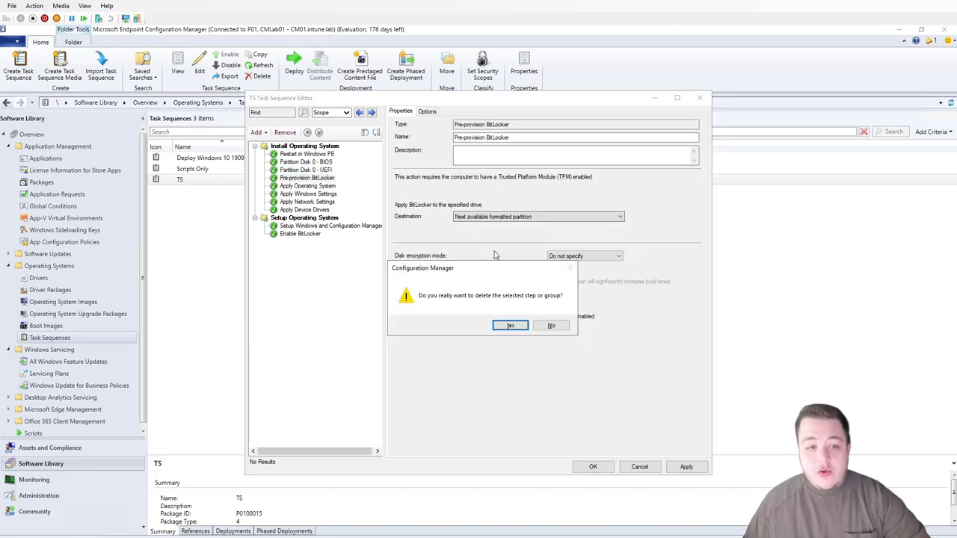
left_click(512, 326)
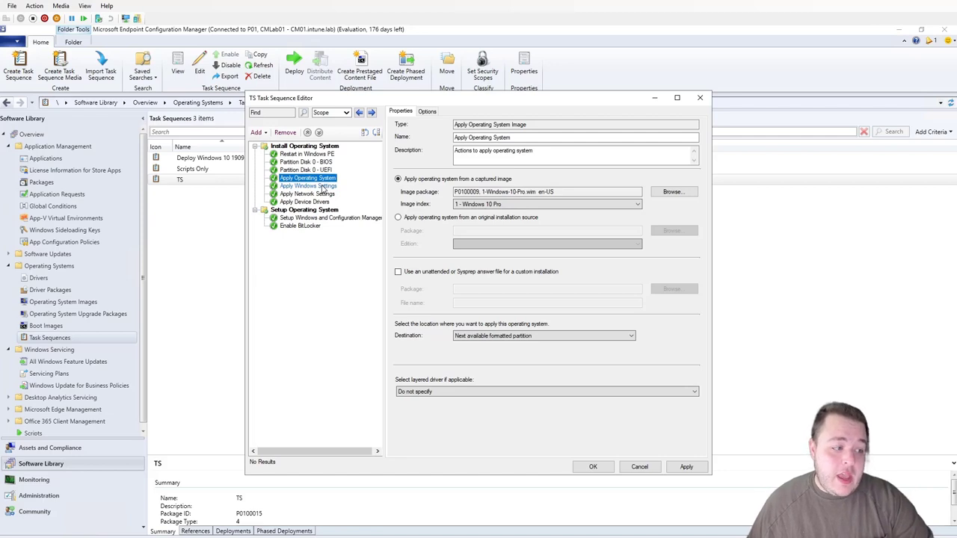
Delete the Apply Windows Settings, Apply Network Settings and Apply Device Drivers steps from the Install Operating System group
left_click(323, 186)
key("Delete")
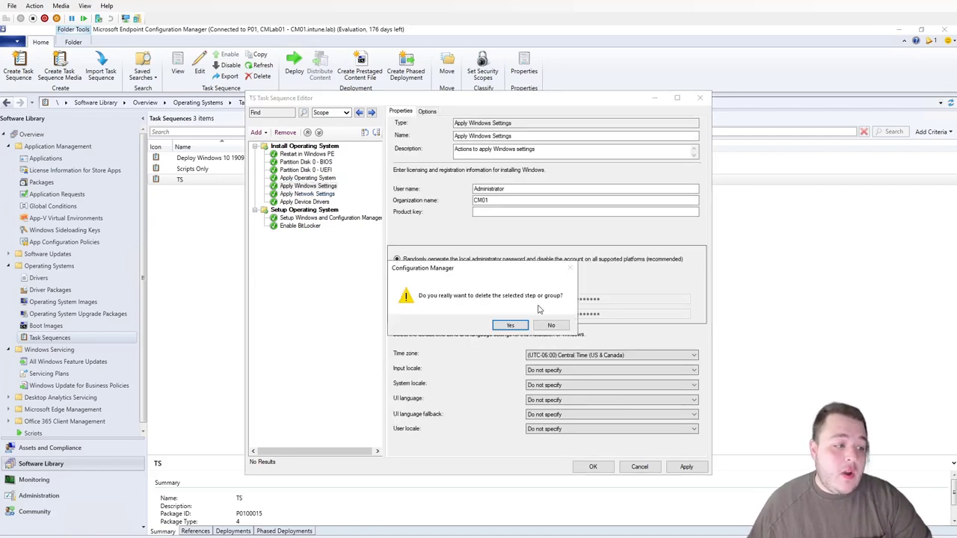
left_click(502, 333)
key("Delete")
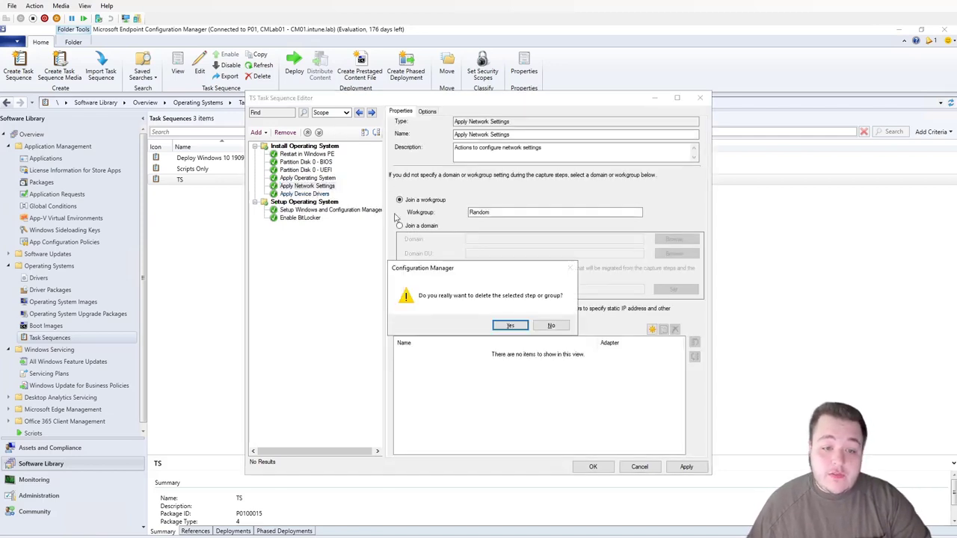
left_click(503, 334)
key("Delete")
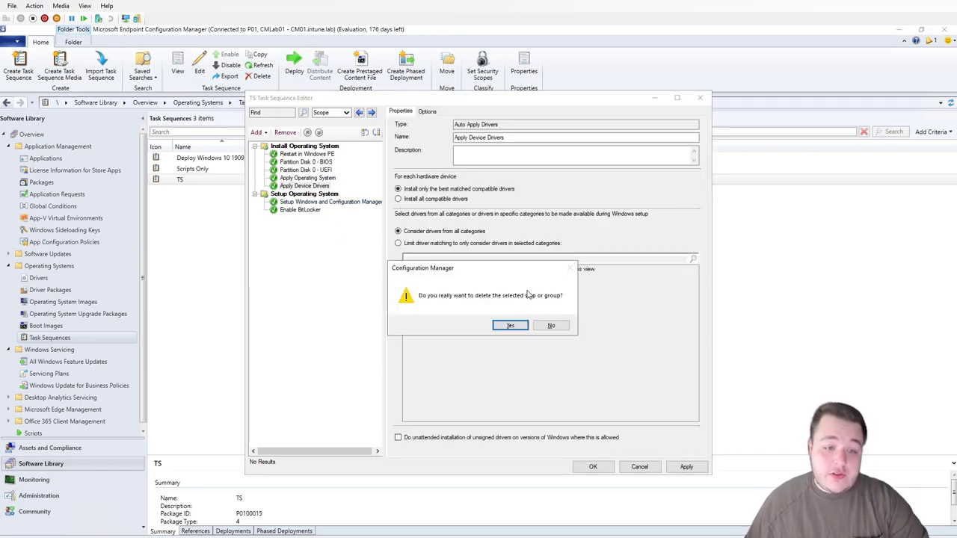
left_click(515, 325)
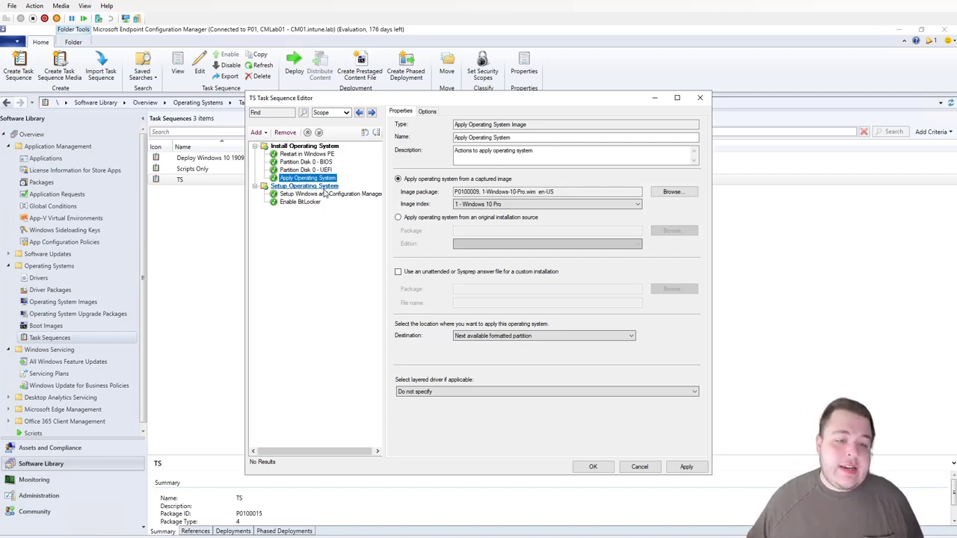
Delete the Enable BitLocker step from the Setup Operating System group
left_click(325, 194)
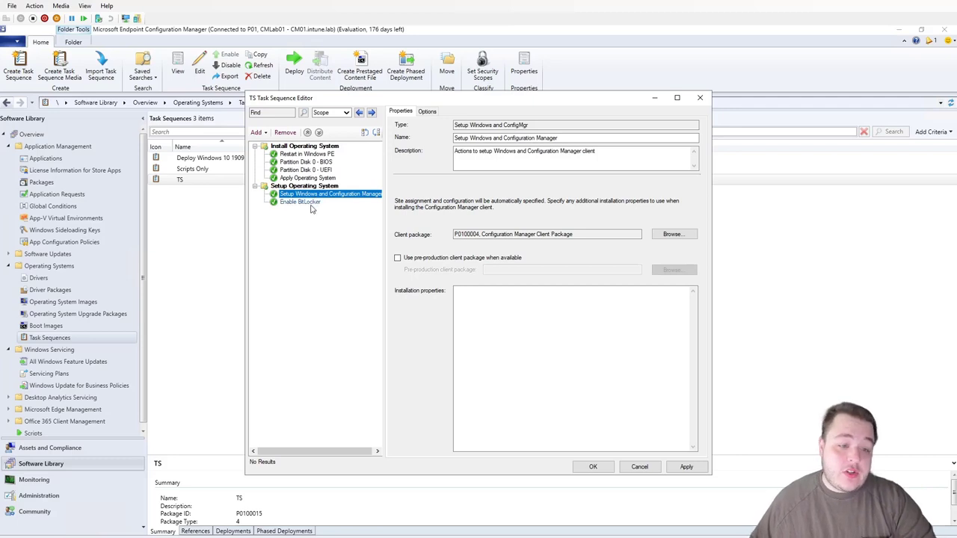
left_click(313, 204)
key("Delete")
left_click(514, 328)
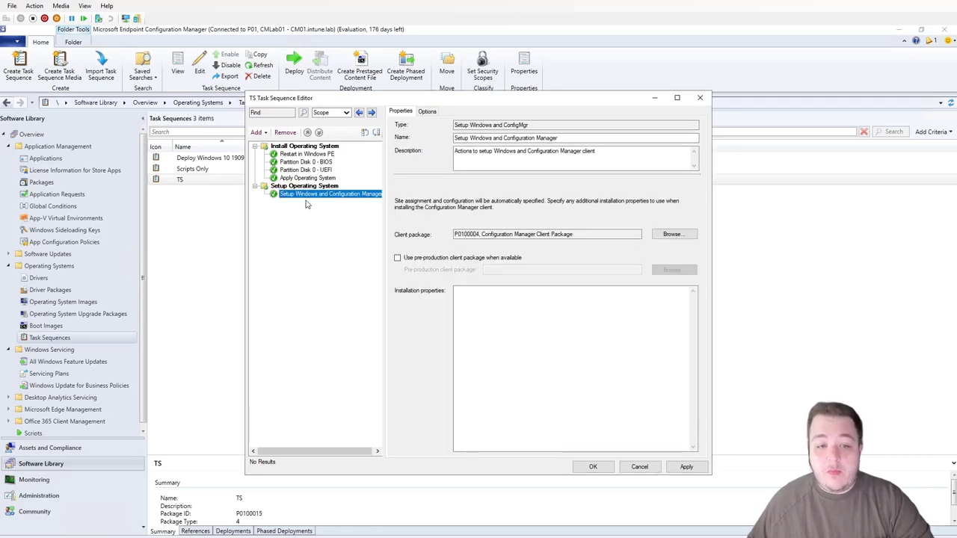
Add a Run PowerShell Script step after Setup Windows and Configuration Manager, using the TaskSequenceFiles package
left_click(256, 132)
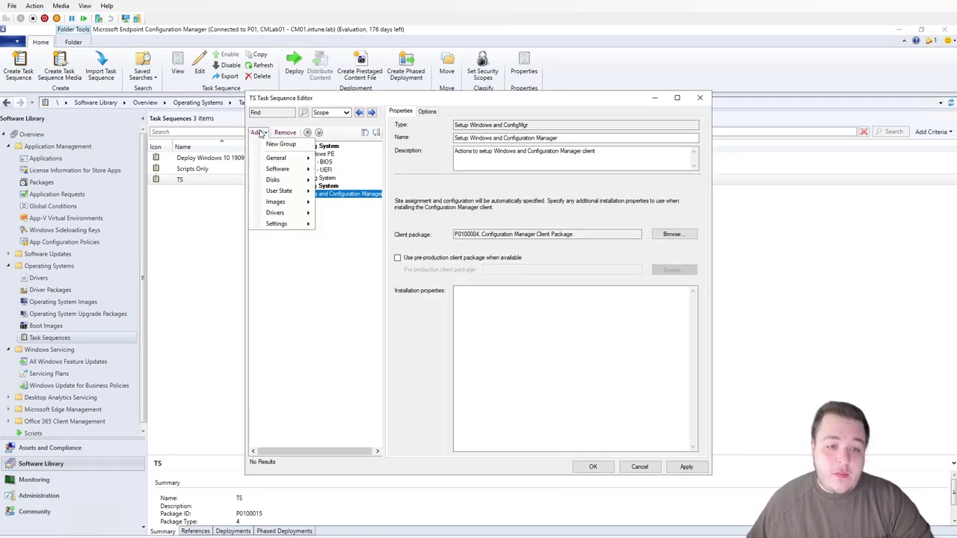
mouse_move(302, 163)
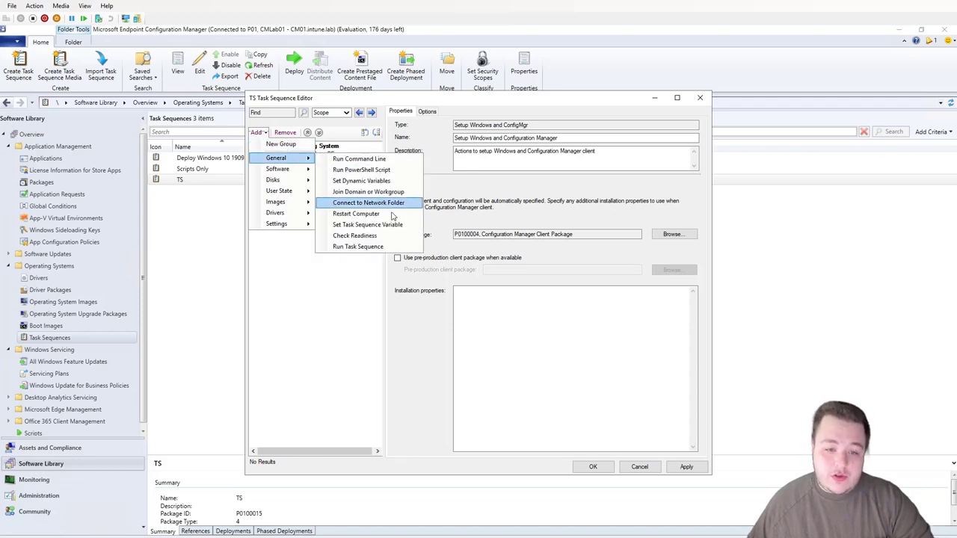
left_click(374, 169)
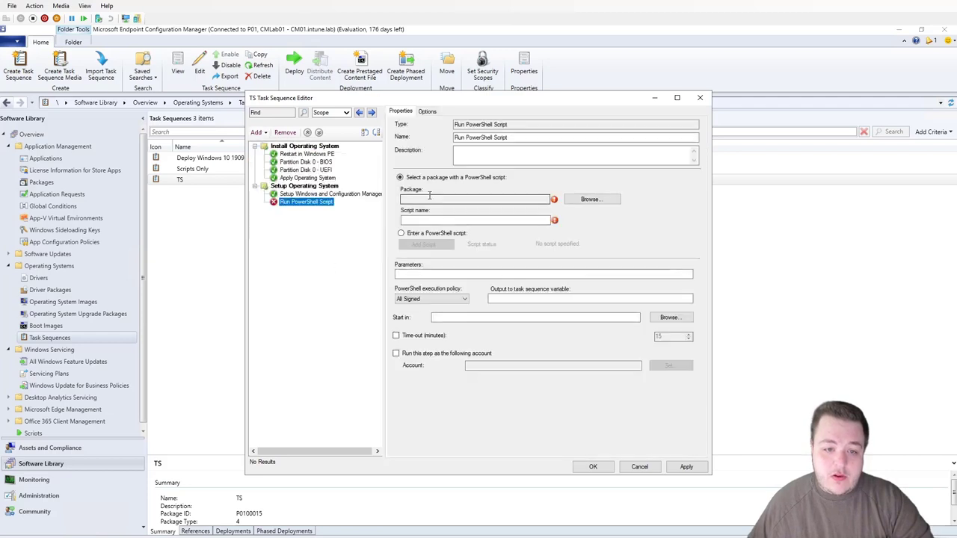
left_click(591, 199)
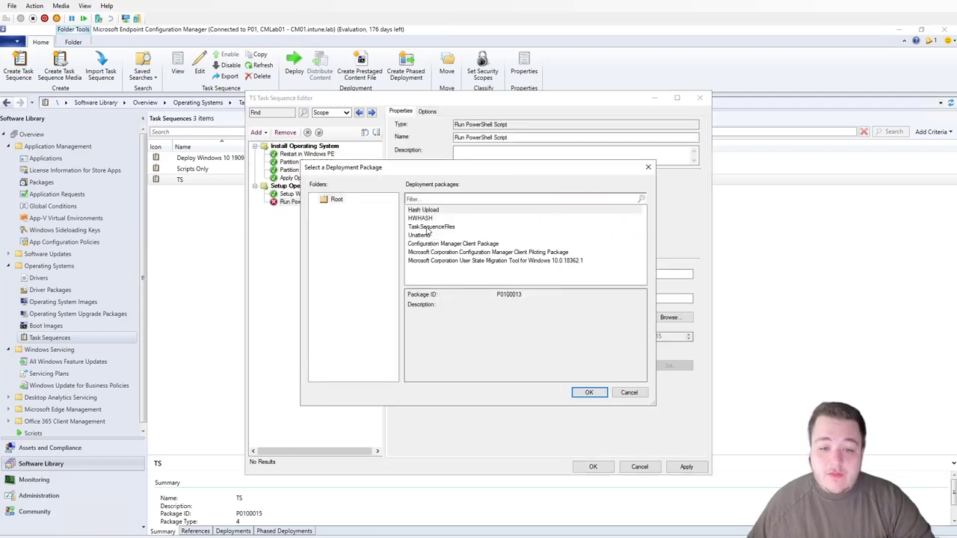
left_click(429, 228)
left_click(590, 392)
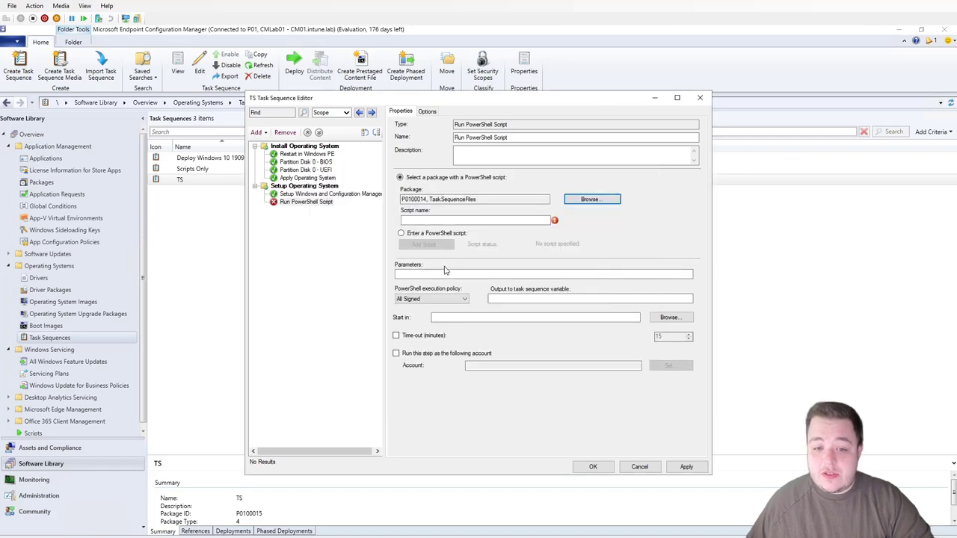
Open the Task Sequence Files folder in the Content share and place its window beside the task sequence editor for reference
left_click(136, 525)
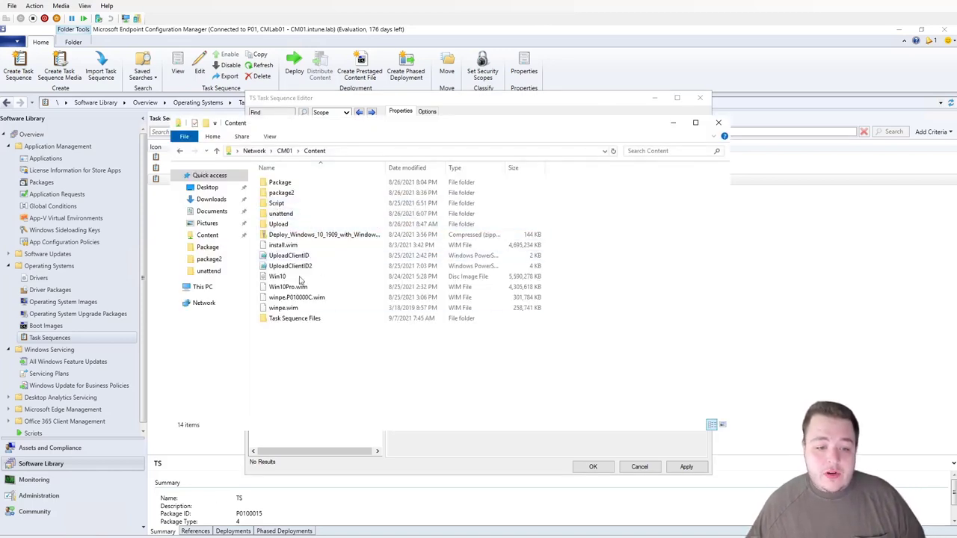
double_click(299, 318)
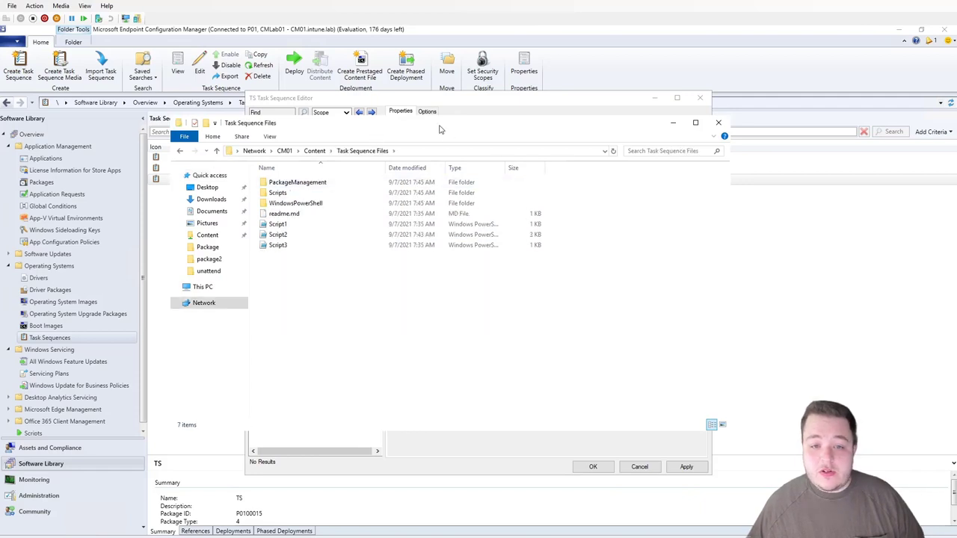
left_click_drag(440, 126, 823, 205)
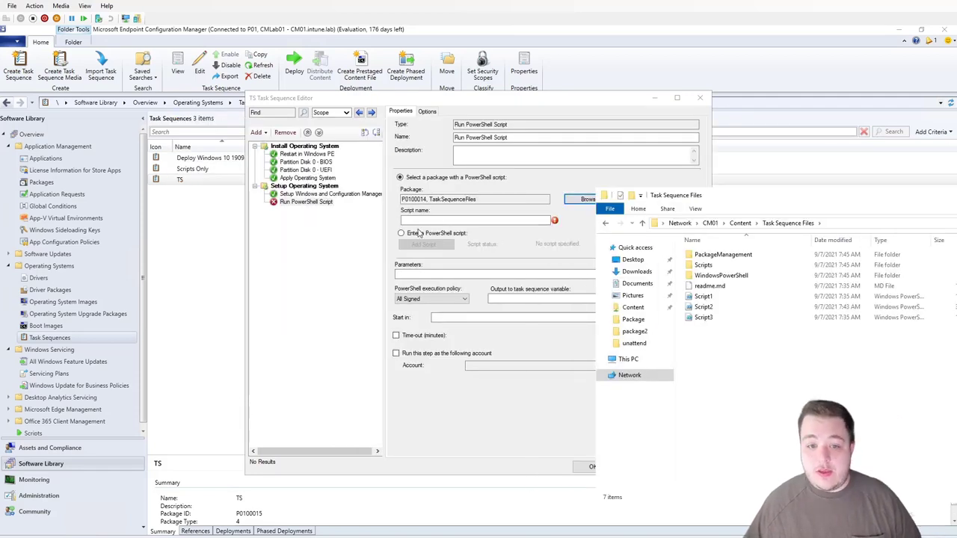
Set the Run PowerShell Script step to run Script1.ps1 with the Bypass execution policy
left_click(415, 220)
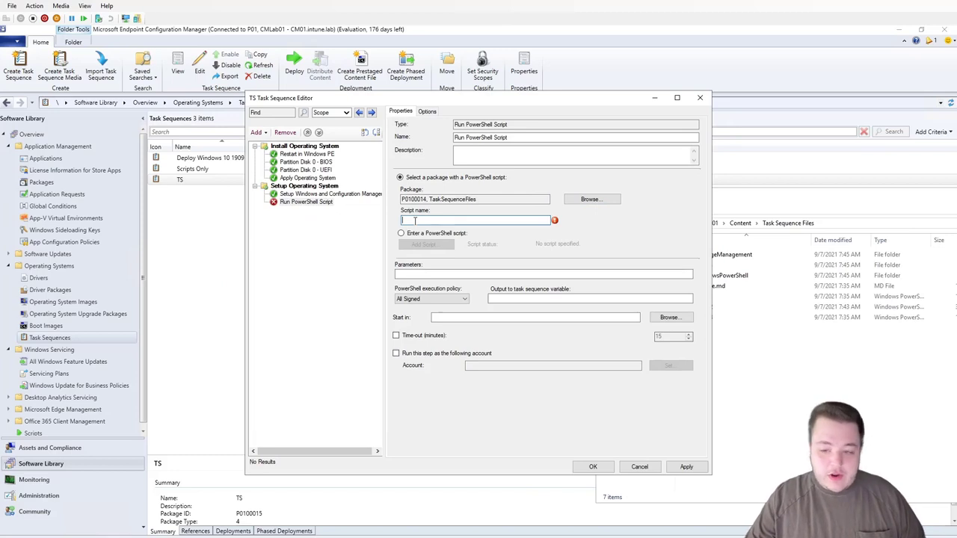
type("Script1")
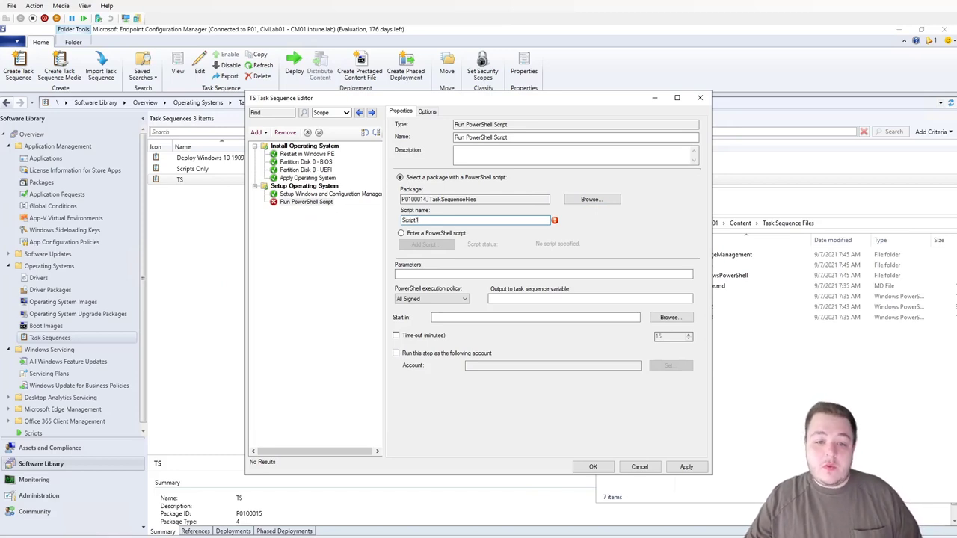
type(".ps1")
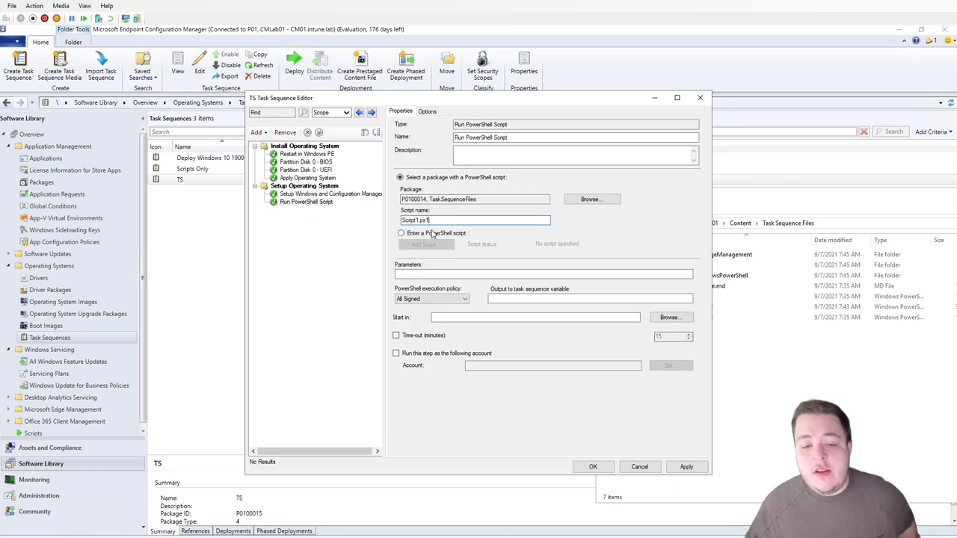
left_click(432, 299)
left_click(419, 320)
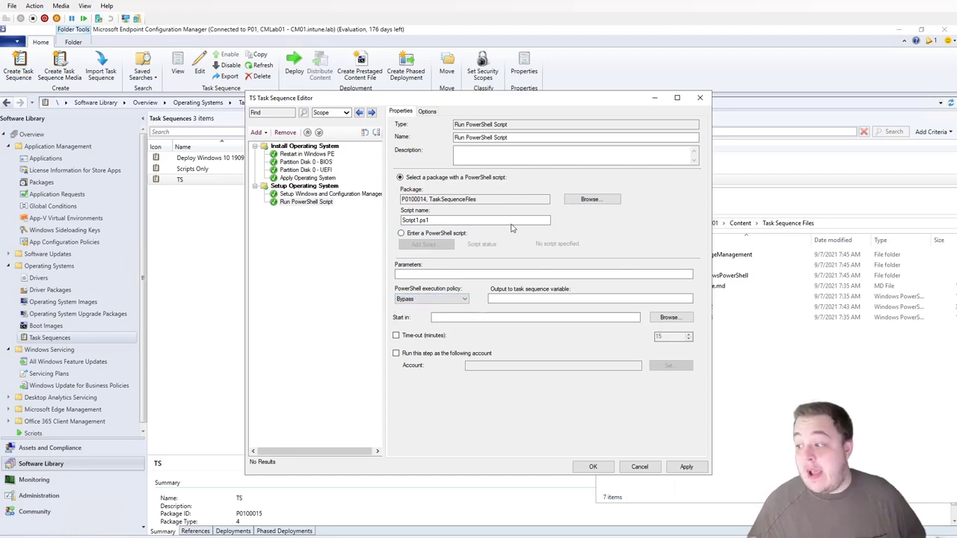
Duplicate the Run PowerShell Script step twice in the Setup Operating System group
right_click(288, 230)
right_click(301, 204)
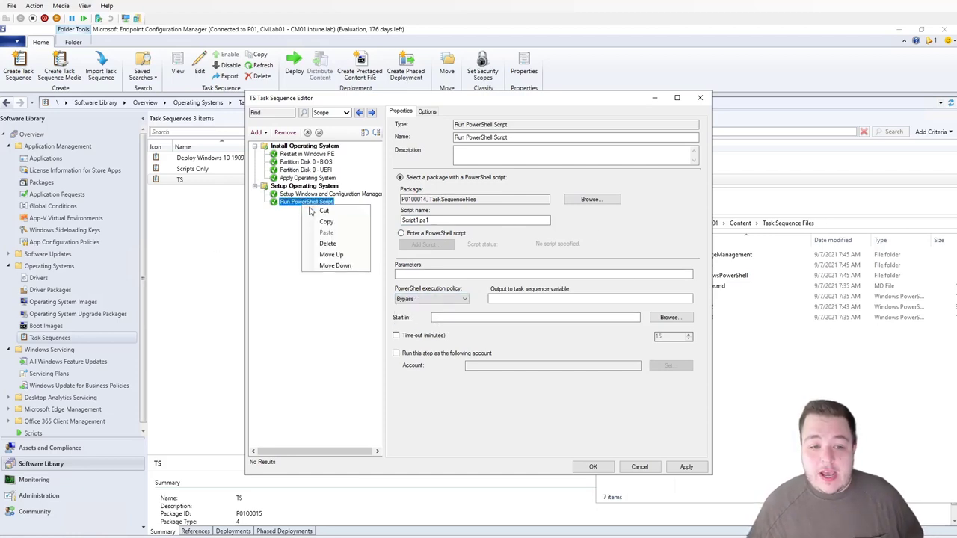
left_click(322, 220)
right_click(306, 200)
left_click(347, 235)
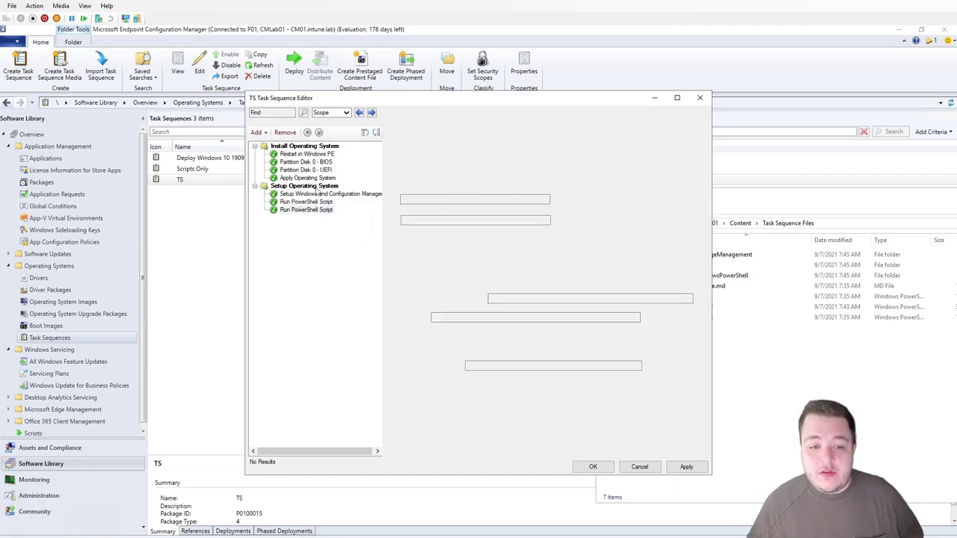
right_click(300, 211)
left_click(361, 243)
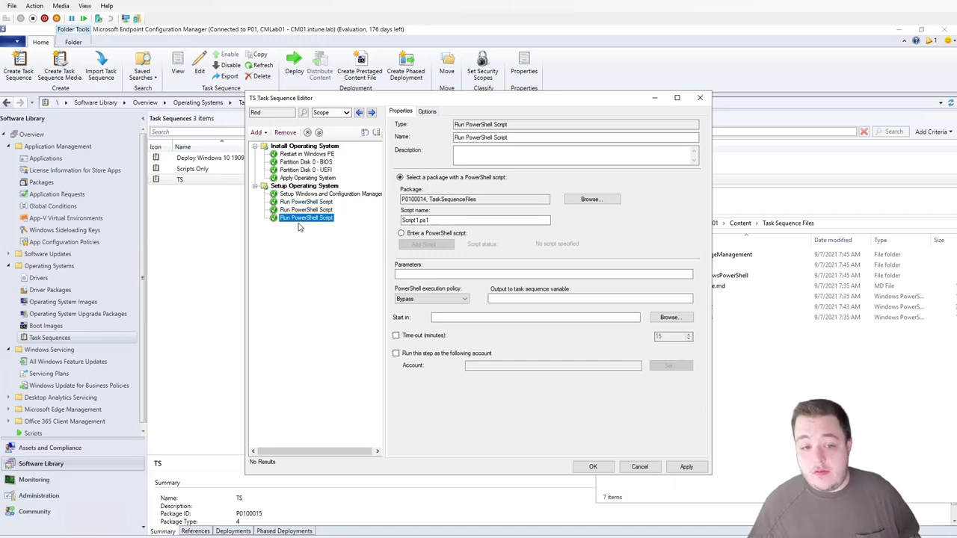
Set the second PowerShell step's script name to Script2.ps1 and the third one's to Script3.ps1
left_click(297, 211)
left_click(416, 220)
type("2")
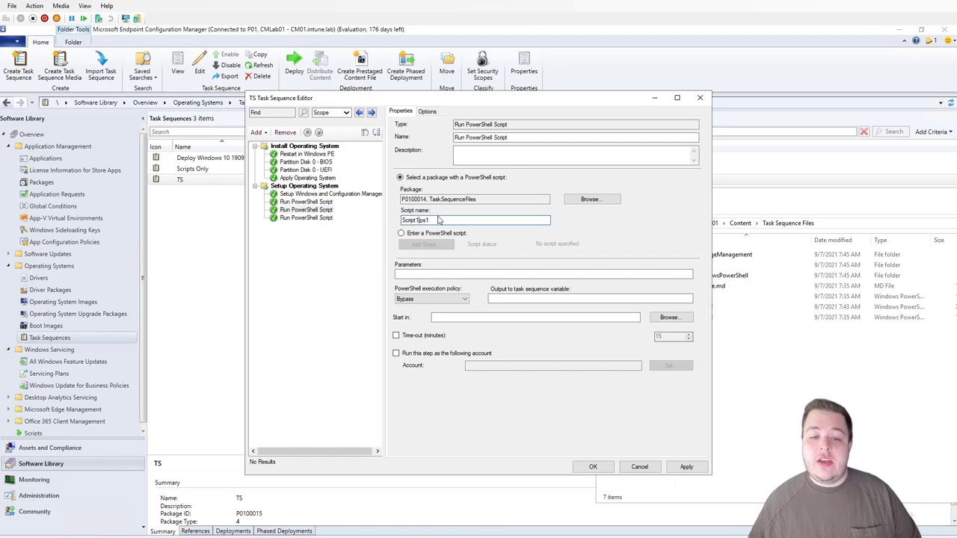
left_click(307, 218)
left_click(443, 219)
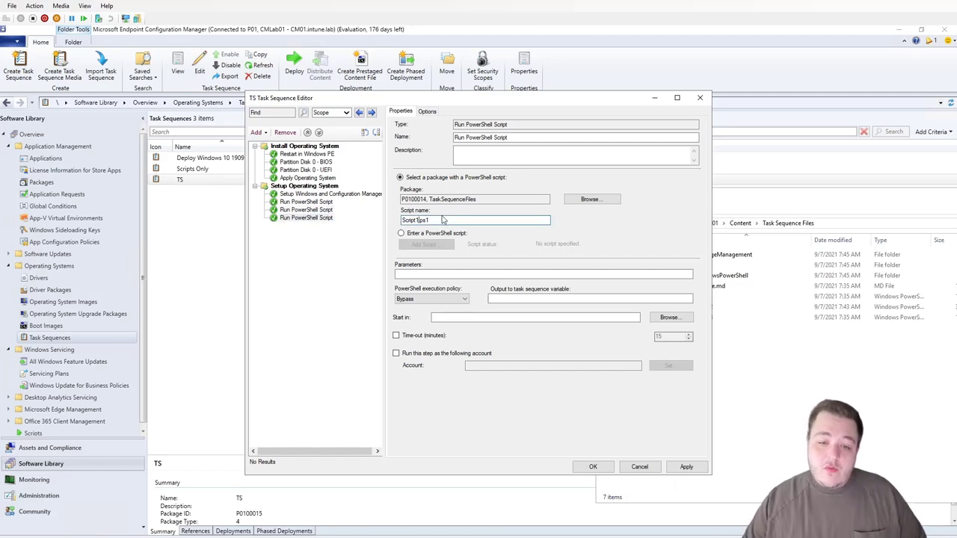
type("3")
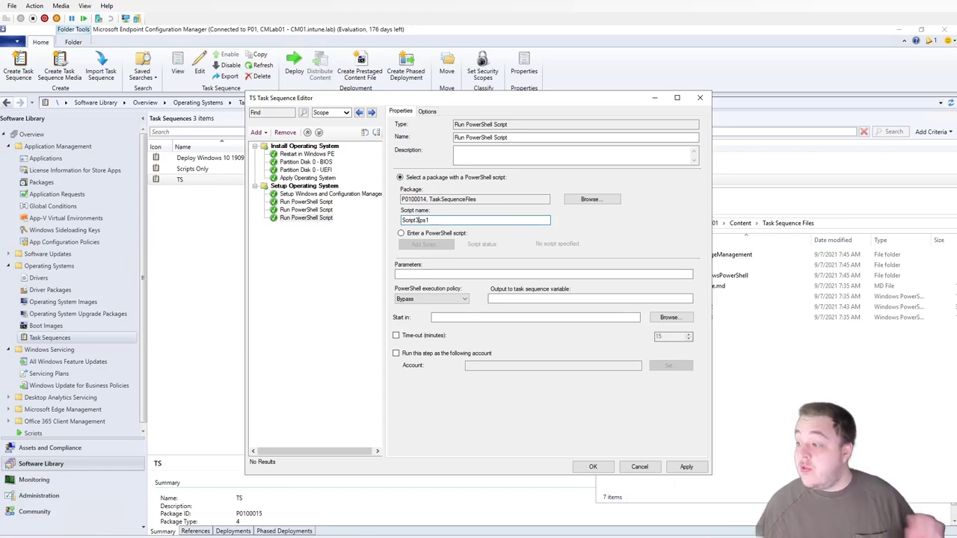
Review the Setup Windows and last PowerShell script steps, and save the task sequence
left_click(335, 195)
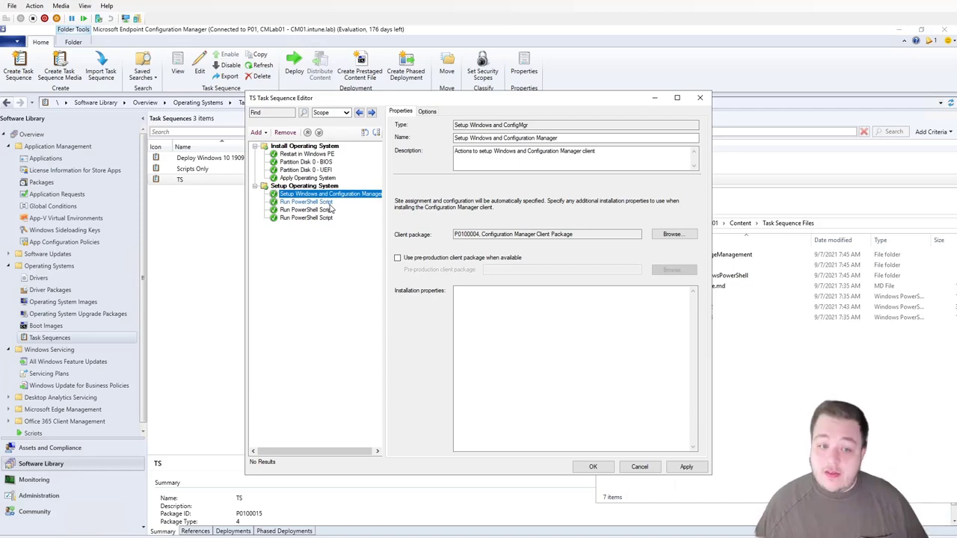
left_click(327, 217)
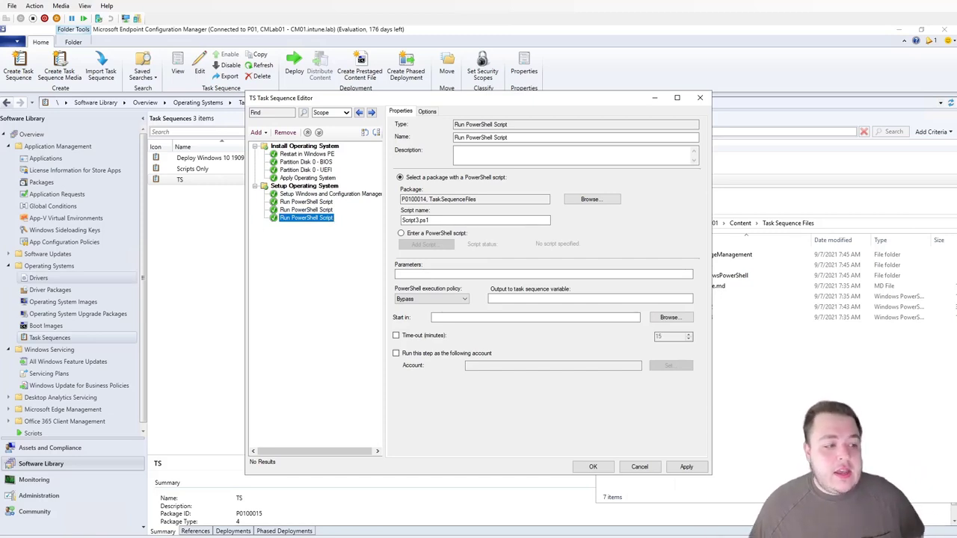
left_click(687, 466)
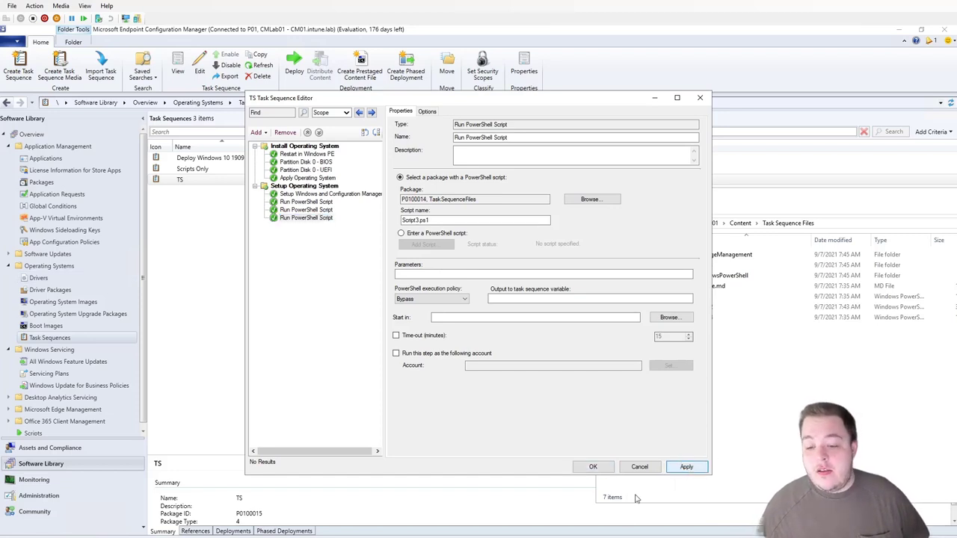
left_click(593, 467)
Start a deployment of the TS task sequence to the All Unknown Computers collection, without hiding collections above the minimum size
left_click(244, 183)
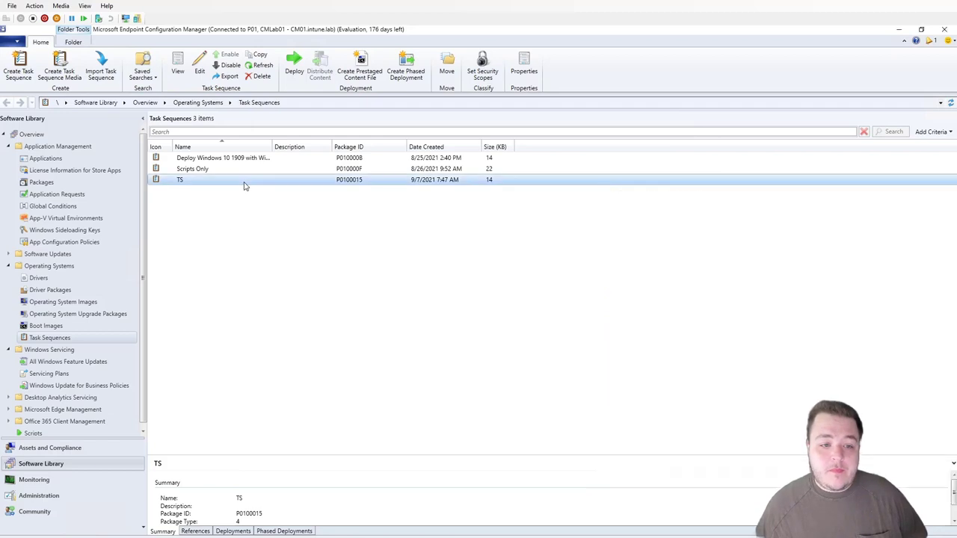
right_click(245, 182)
key("Escape")
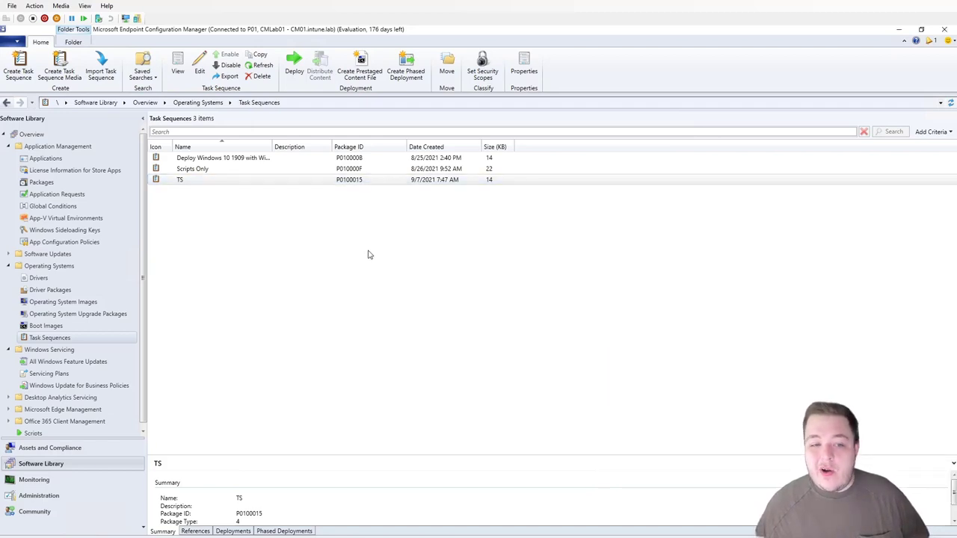
left_click(368, 255)
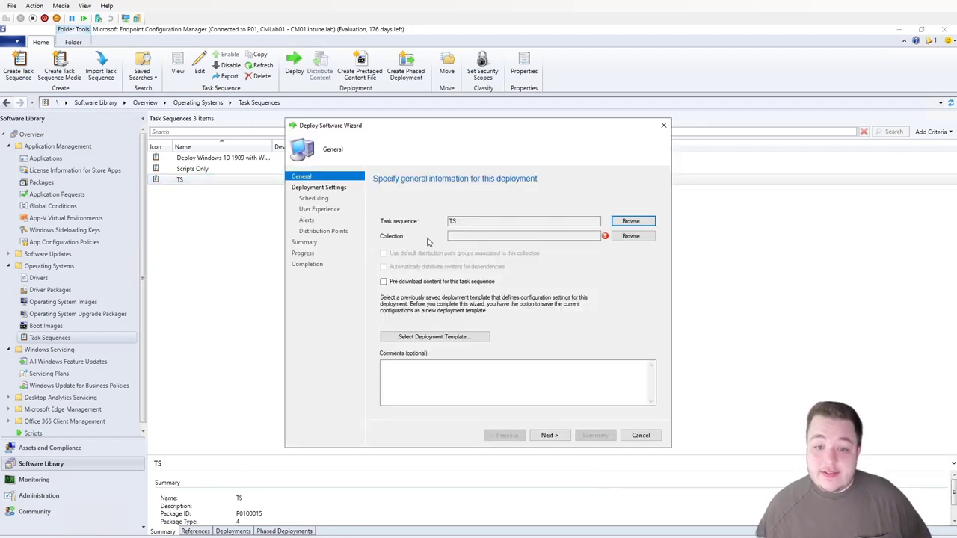
left_click(631, 239)
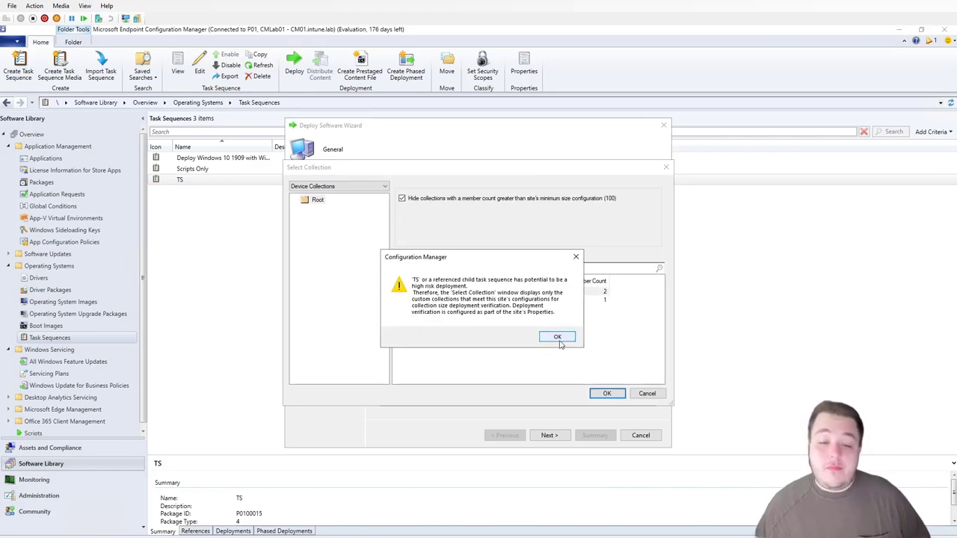
left_click(558, 338)
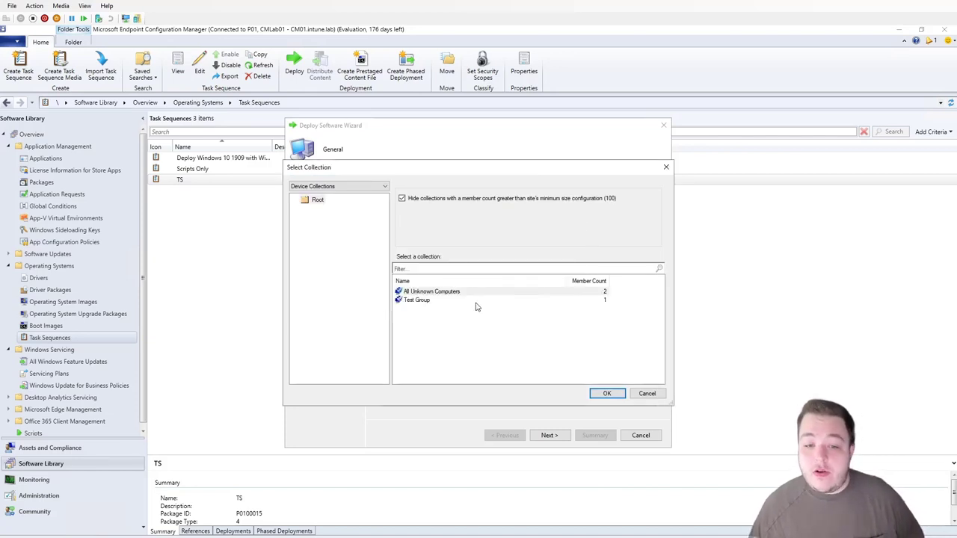
left_click(418, 202)
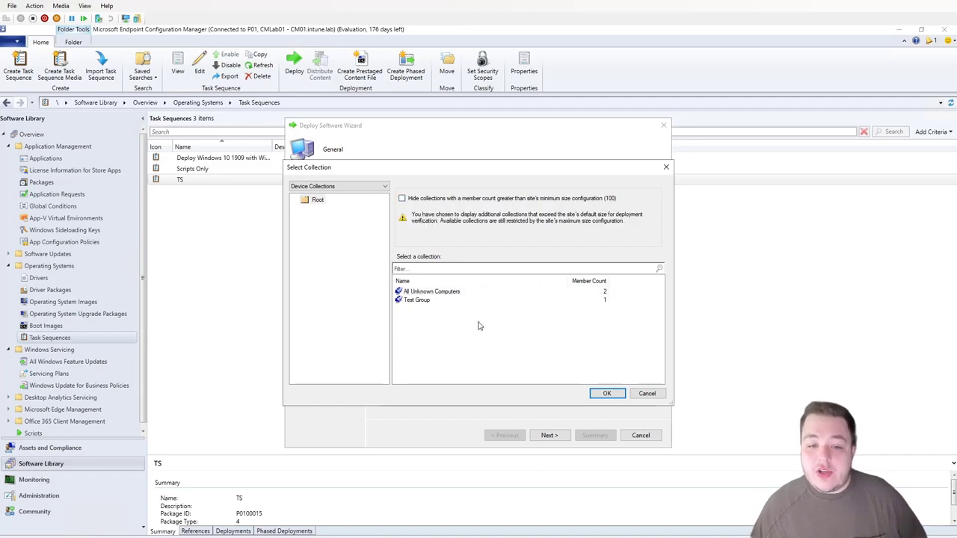
left_click(435, 293)
left_click(607, 394)
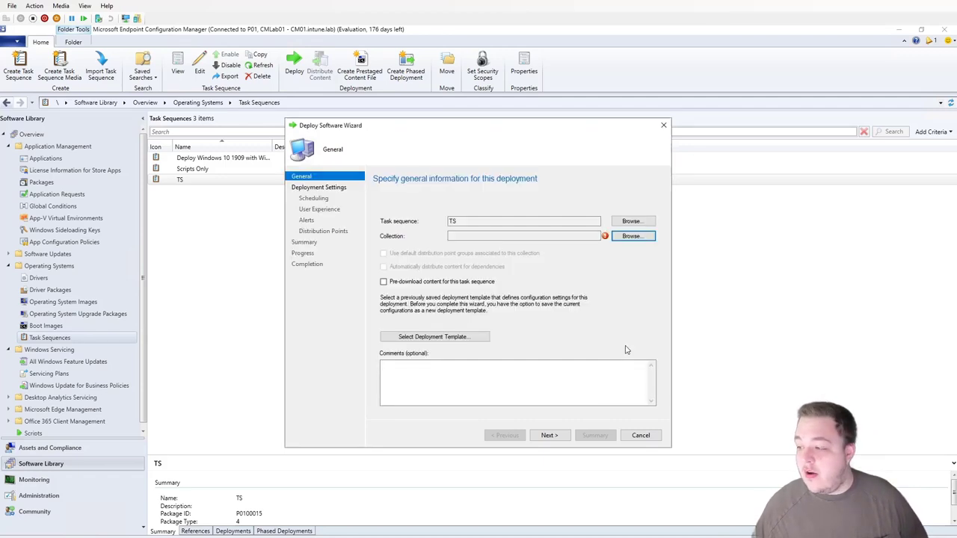
left_click(559, 436)
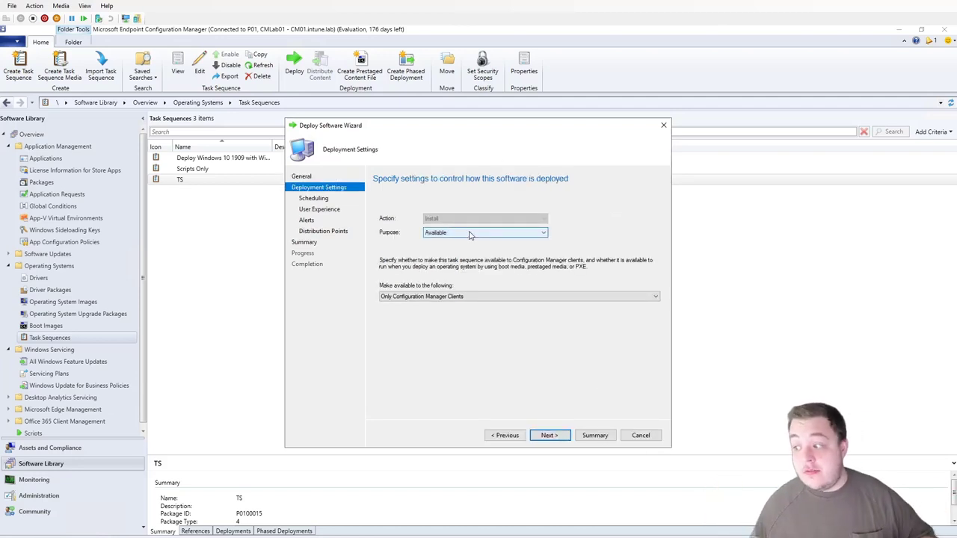
Keep the deployment purpose as Available and make the task sequence available to Only media and PXE
left_click(452, 234)
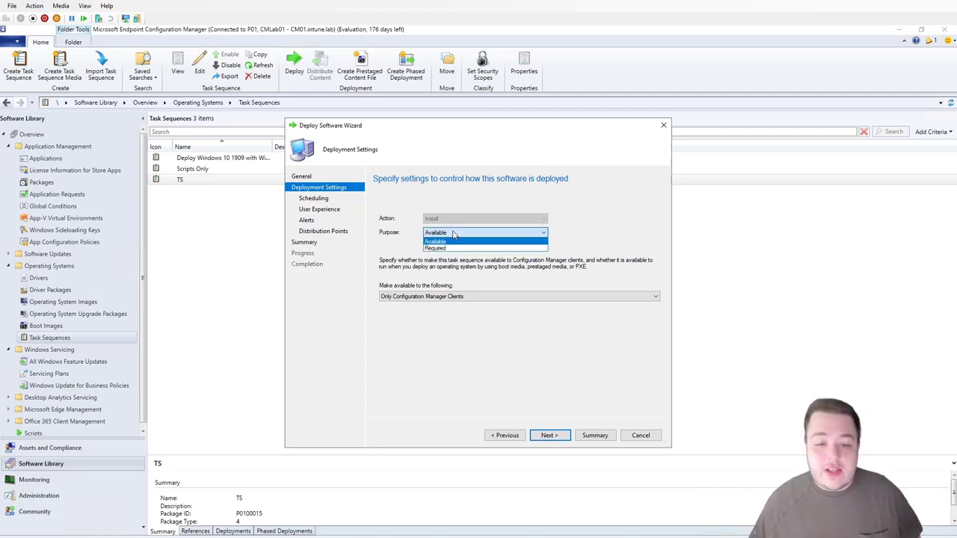
left_click(456, 240)
left_click(397, 297)
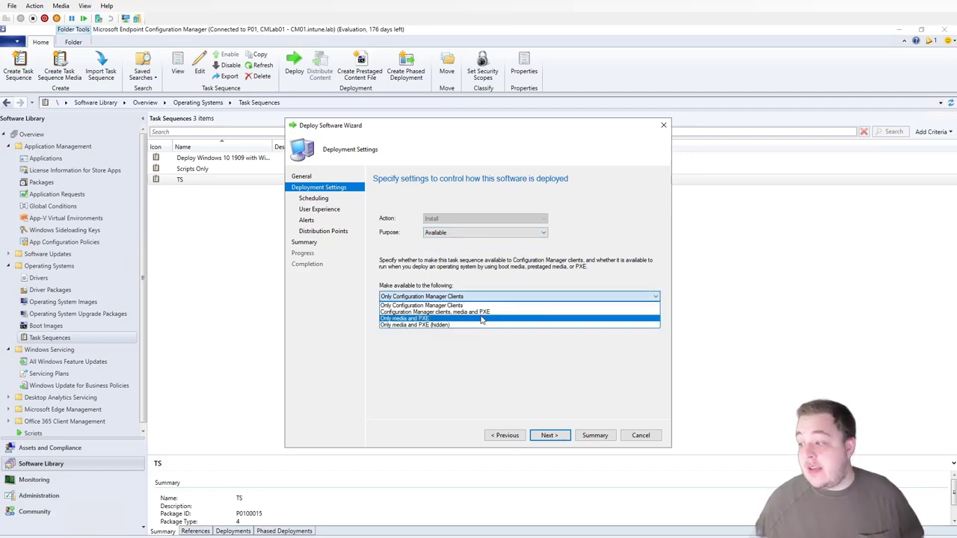
left_click(483, 320)
left_click(539, 437)
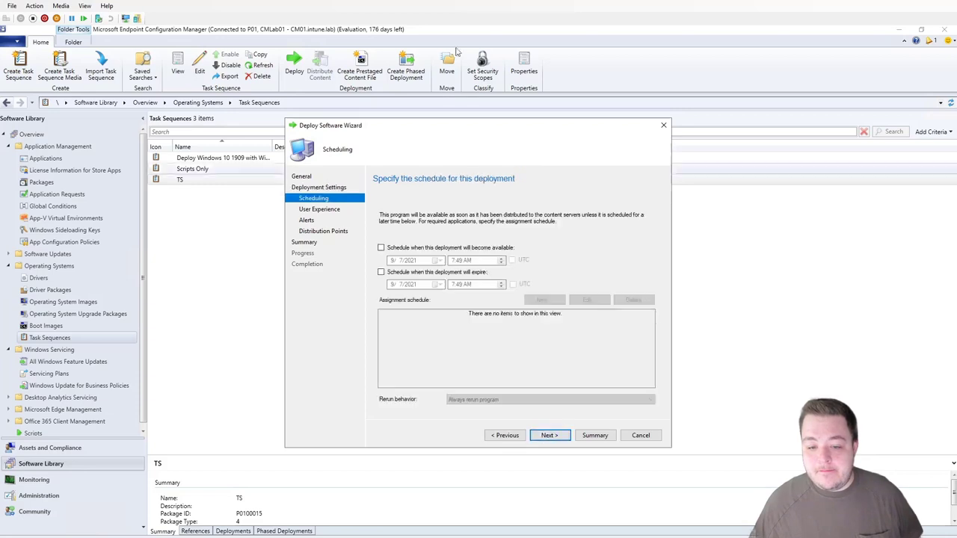
Accept the default scheduling, user experience, alert and distribution point settings, and complete the deployment
left_click(552, 435)
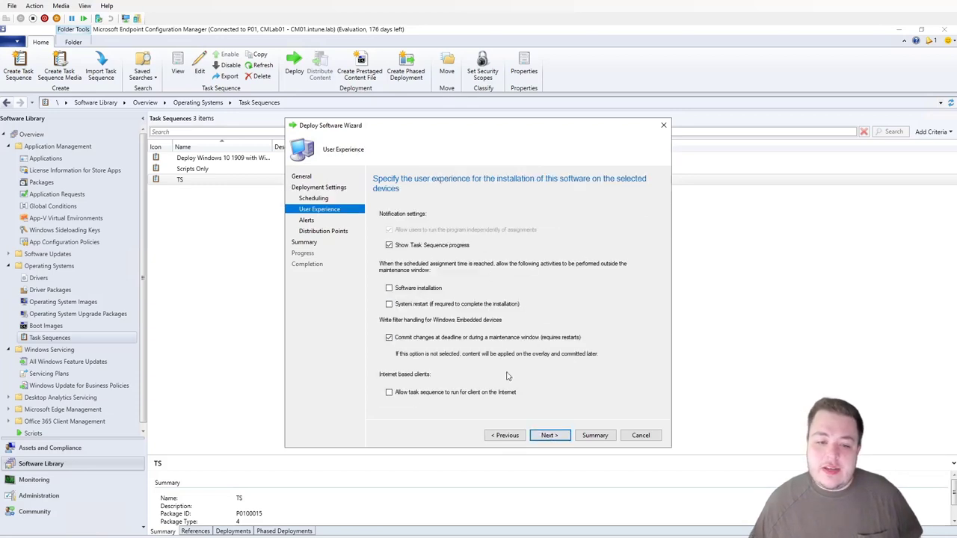
left_click(552, 438)
left_click(550, 436)
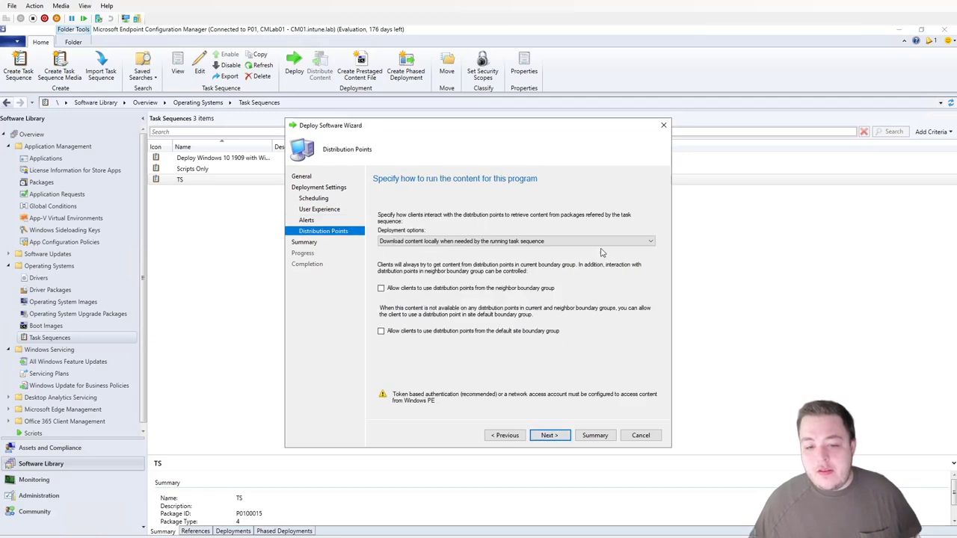
left_click(547, 435)
left_click(549, 436)
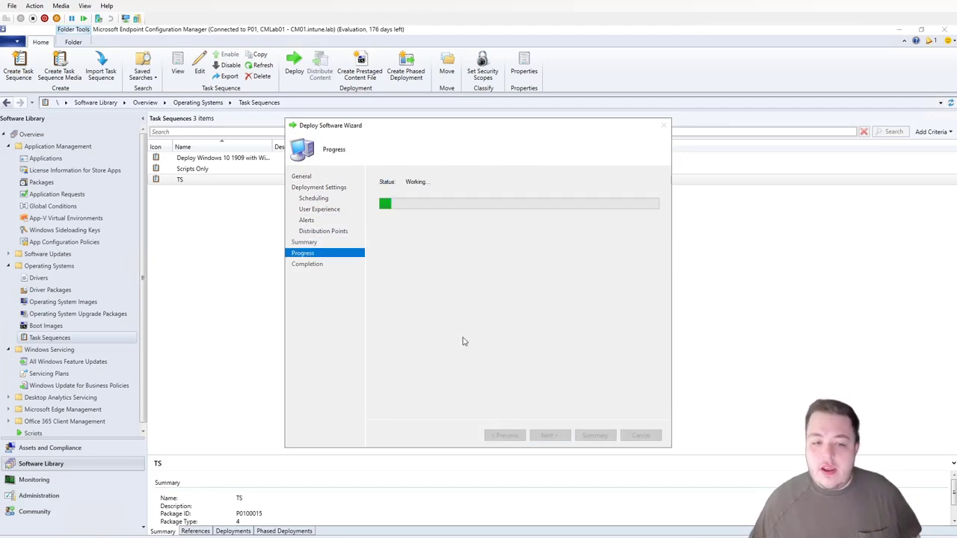
left_click(641, 436)
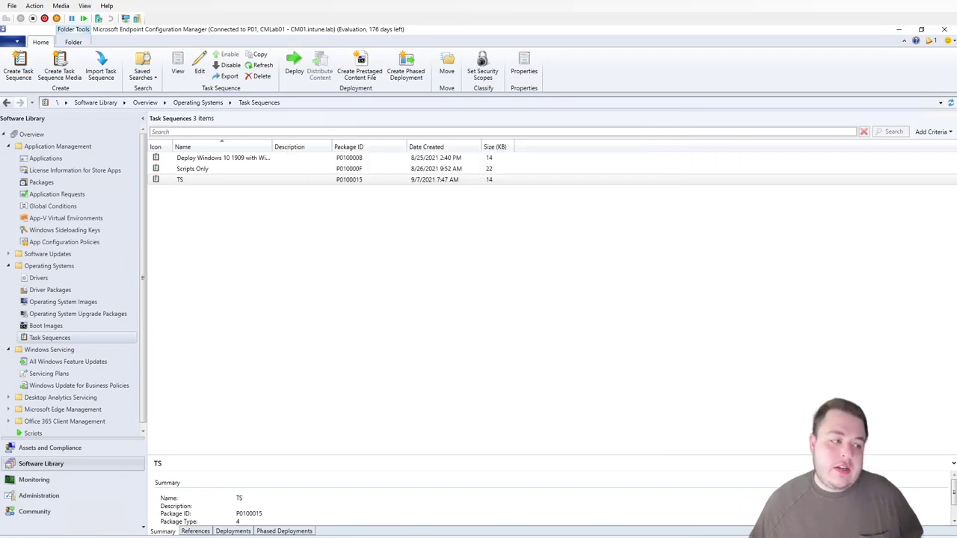